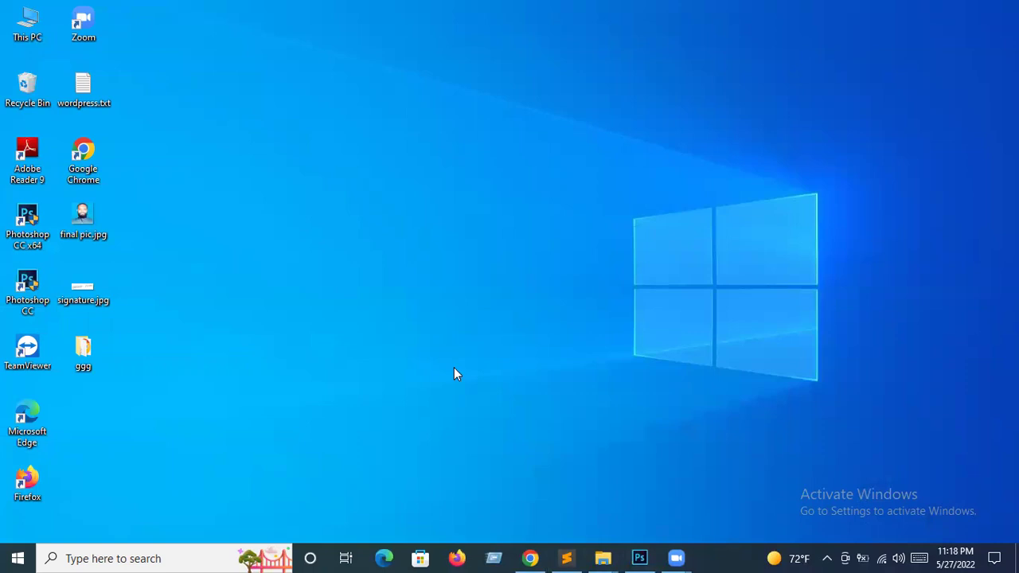
Restore the Photoshop window showing login-page-wordpress-themify.jpg from the taskbar.
click(642, 558)
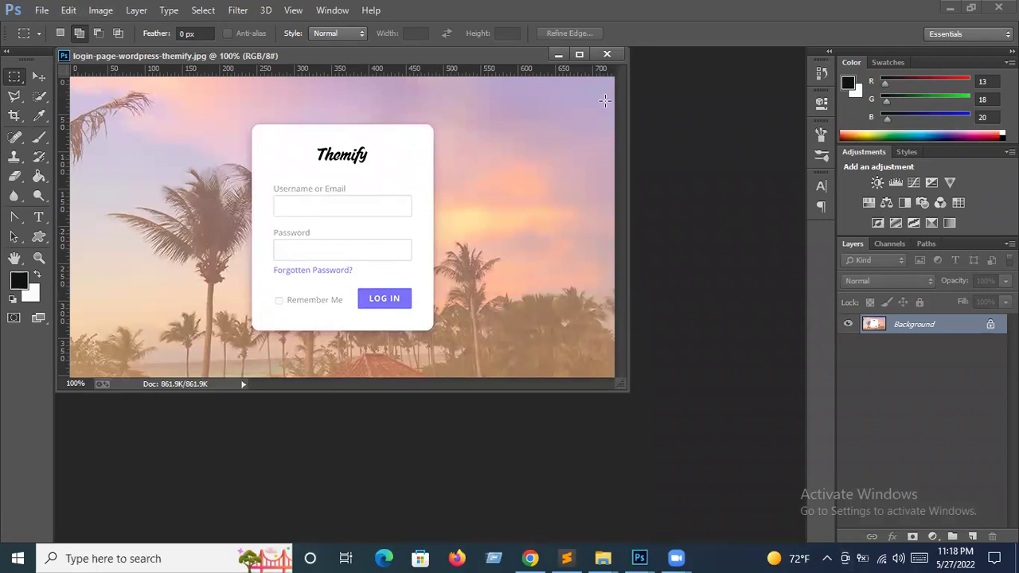
Minimize the reference image and start a new document with size units in Inches.
click(557, 54)
click(42, 10)
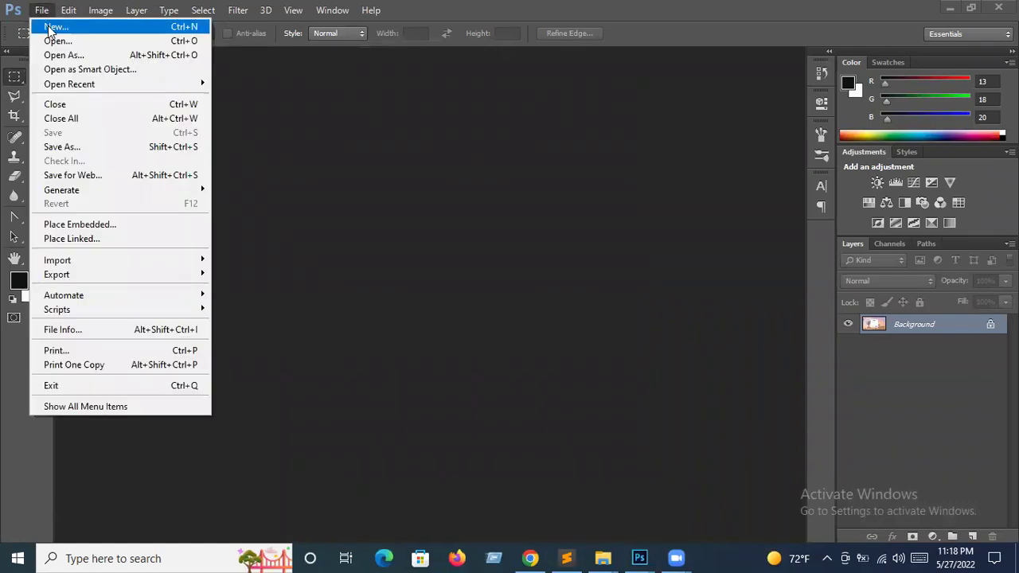
click(50, 28)
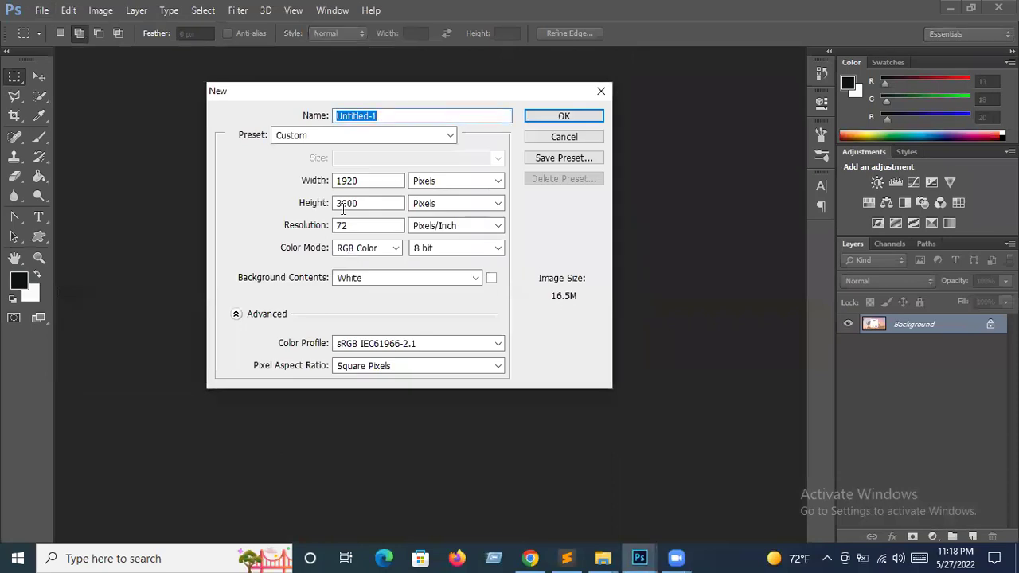
click(391, 181)
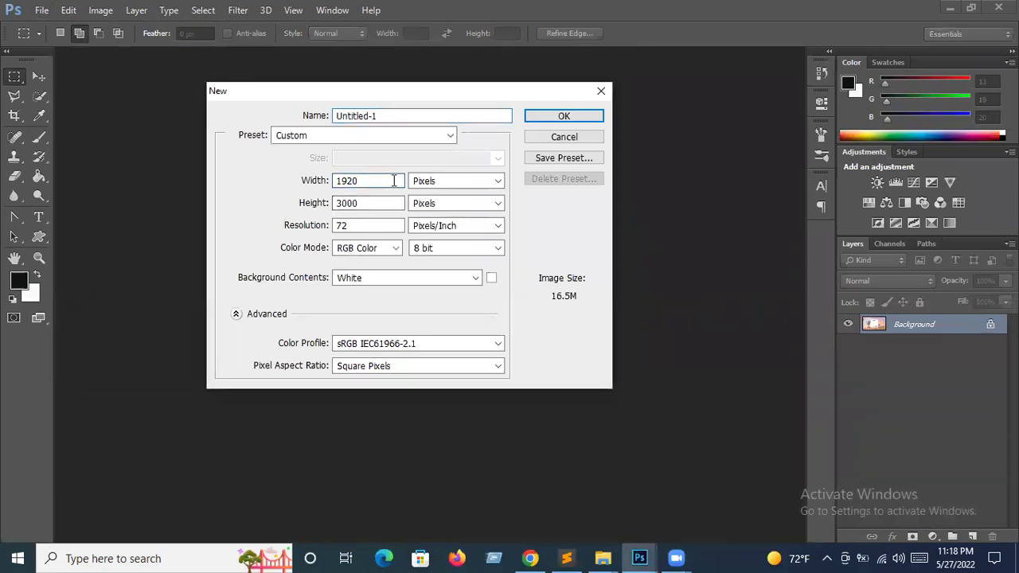
key(BackSpace)
key(BackSpace)
key(BackSpace)
key(BackSpace)
click(462, 187)
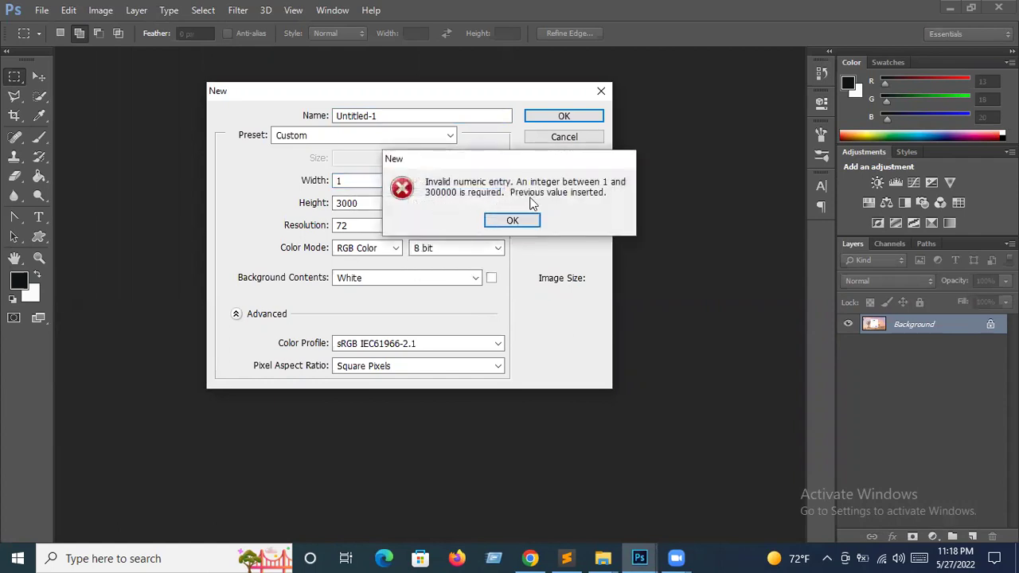
key(Return)
click(498, 182)
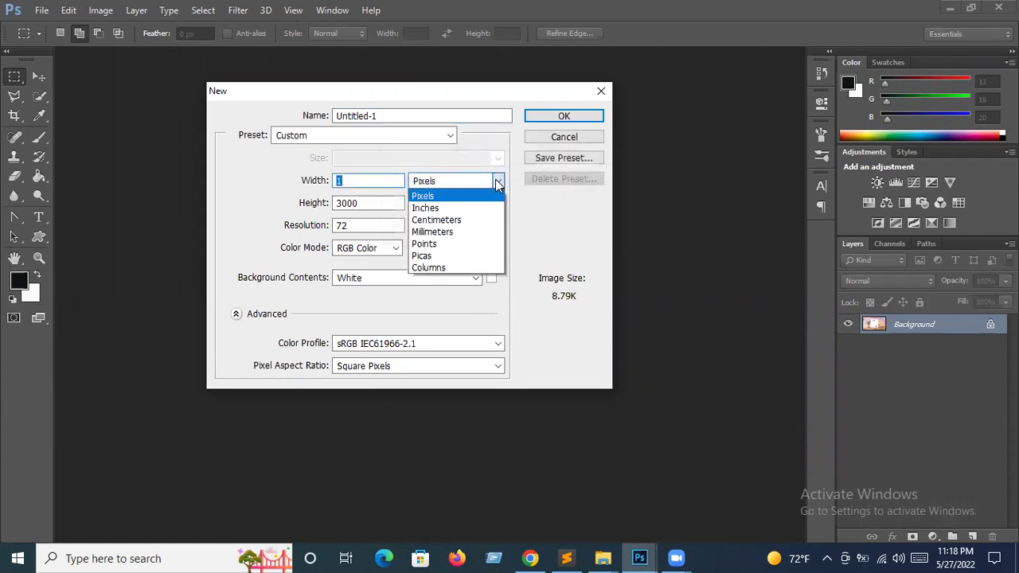
click(446, 208)
Name the new document 'Login page design', size it 11 × 8 inches, and create it.
click(390, 116)
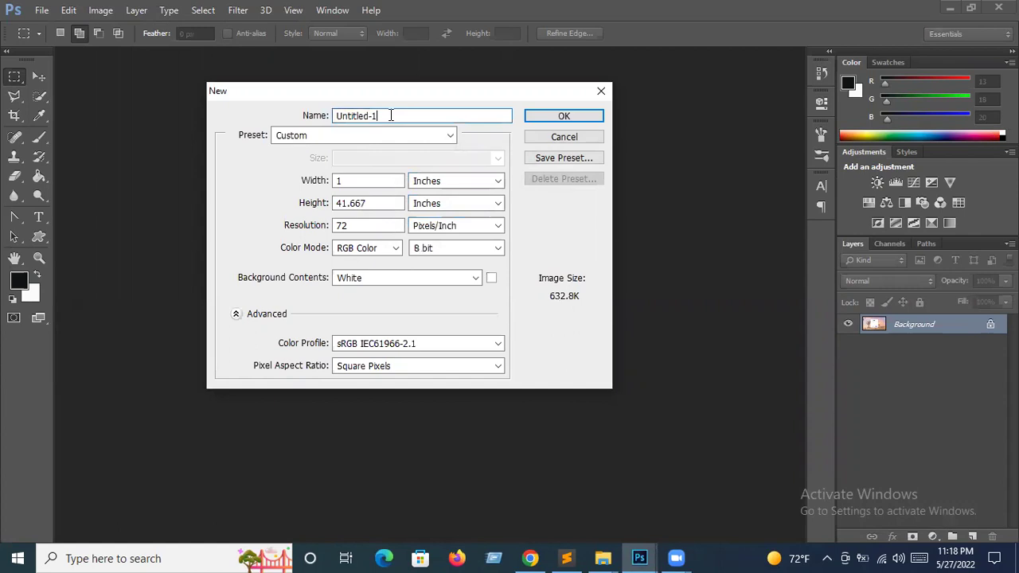
key(BackSpace)
key(BackSpace)
key(BackSpace)
key(BackSpace)
key(BackSpace)
text(og)
text(in design)
click(360, 117)
text(page)
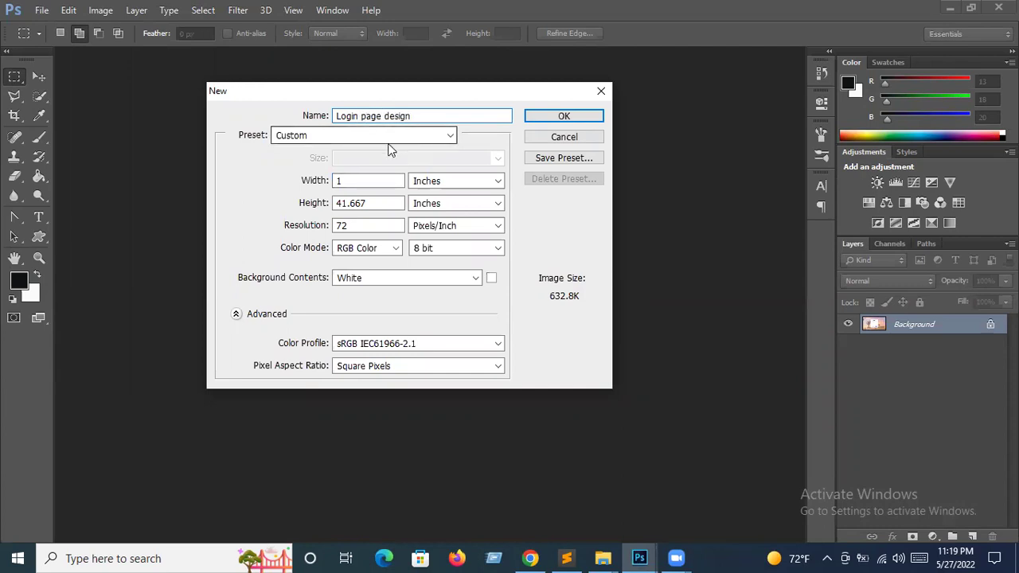
click(360, 181)
text(1)
click(379, 205)
key(BackSpace)
key(BackSpace)
key(BackSpace)
key(BackSpace)
key(BackSpace)
key(BackSpace)
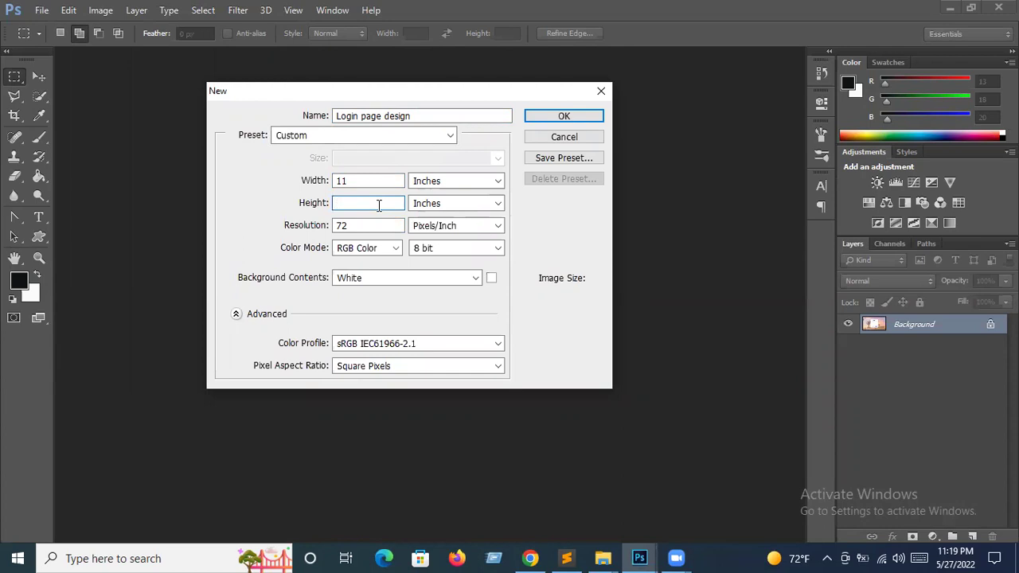
text(8)
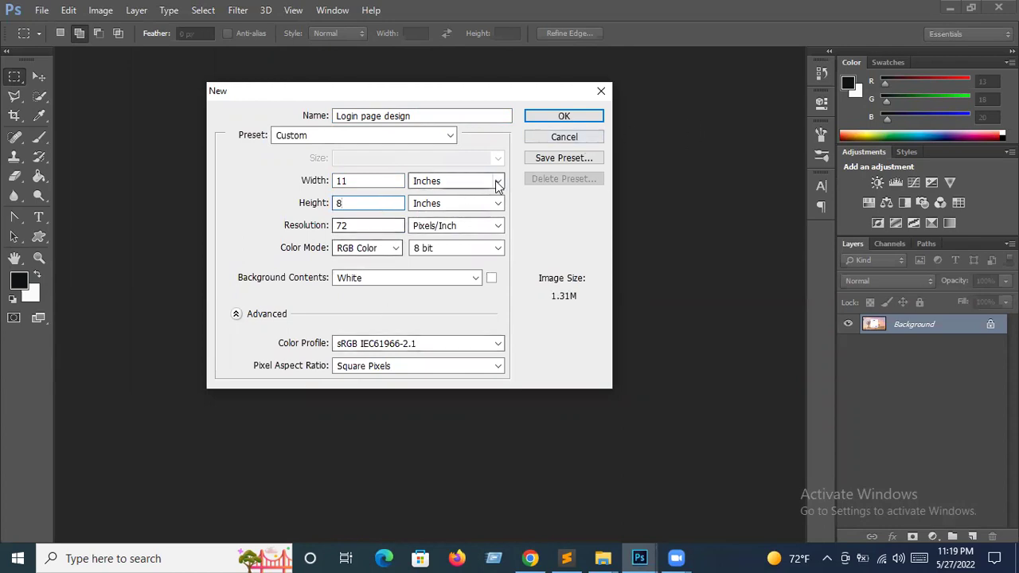
click(563, 117)
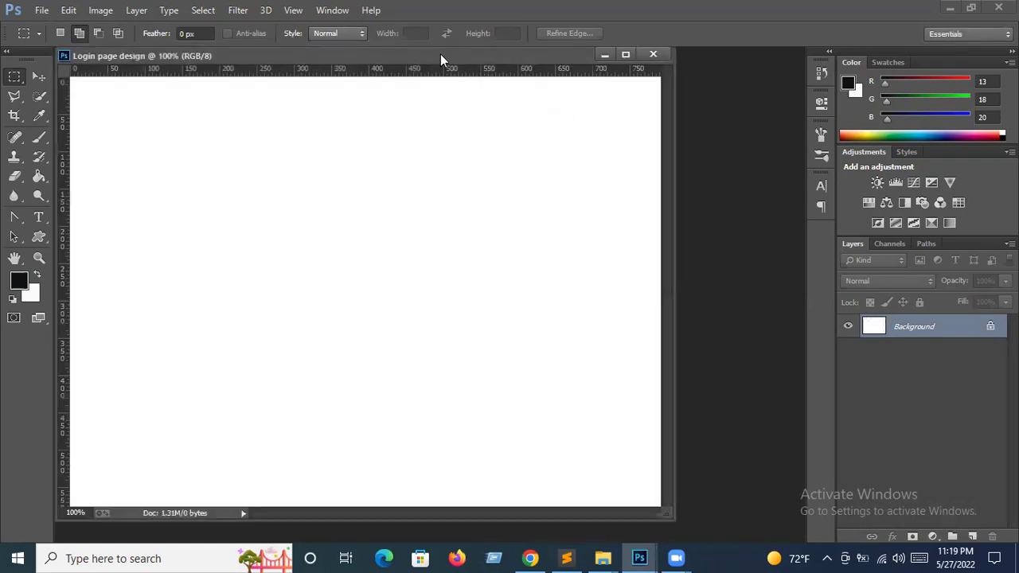
drag(446, 58, 474, 65)
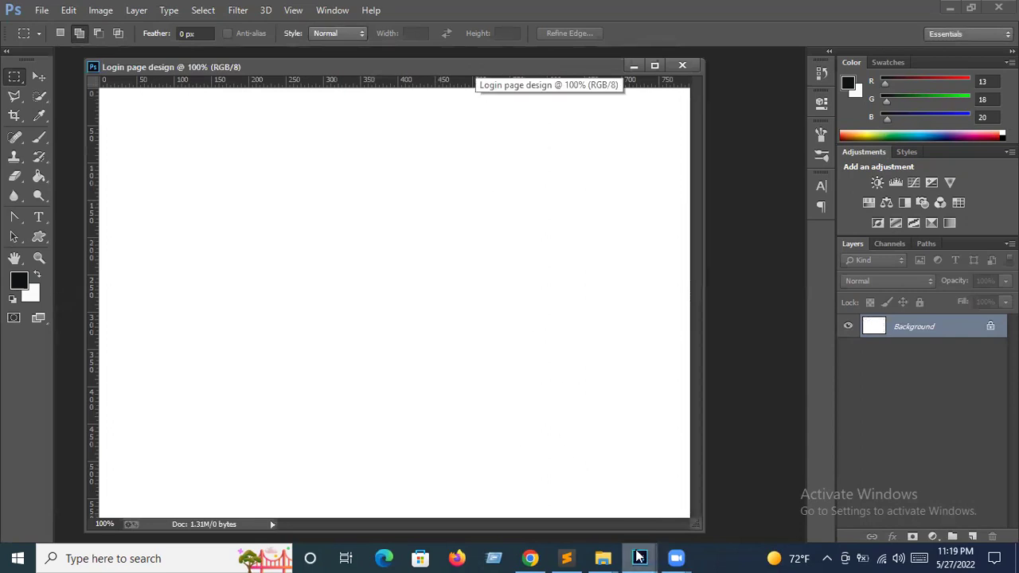
click(654, 520)
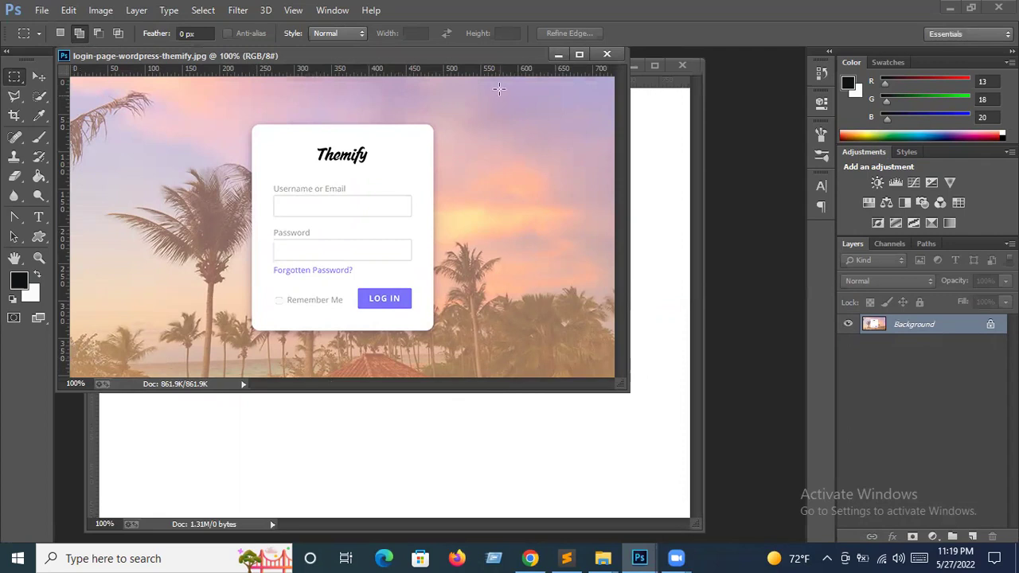
click(558, 54)
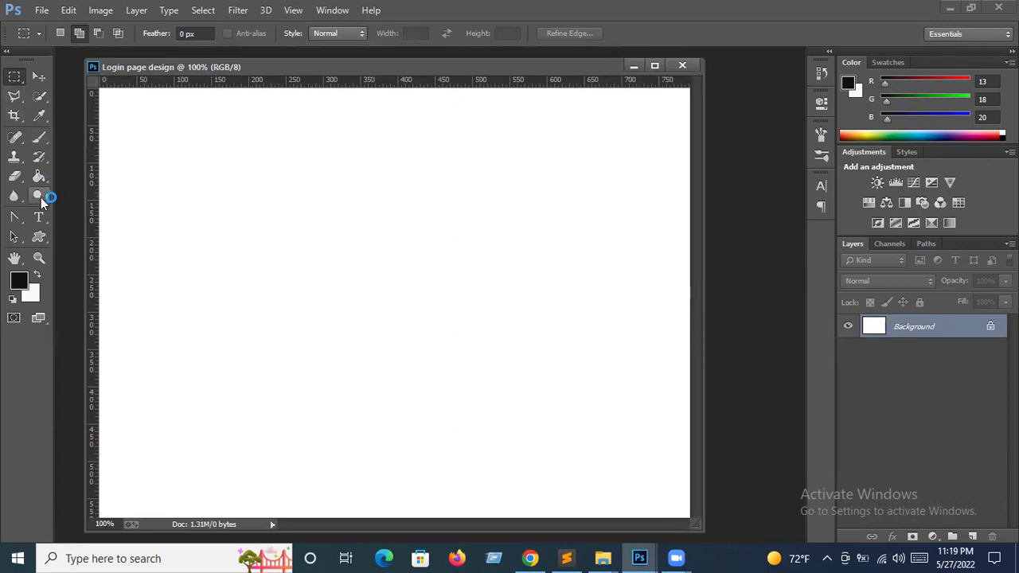
Draw a dark rectangle from the canvas top-left corner out past its bottom-right.
click(39, 220)
click(41, 238)
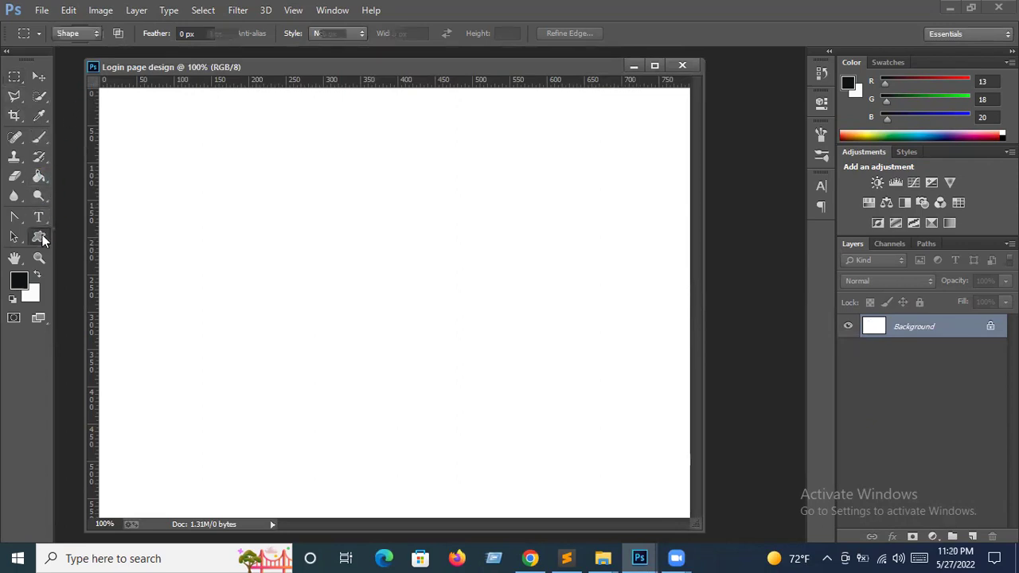
right_click(42, 235)
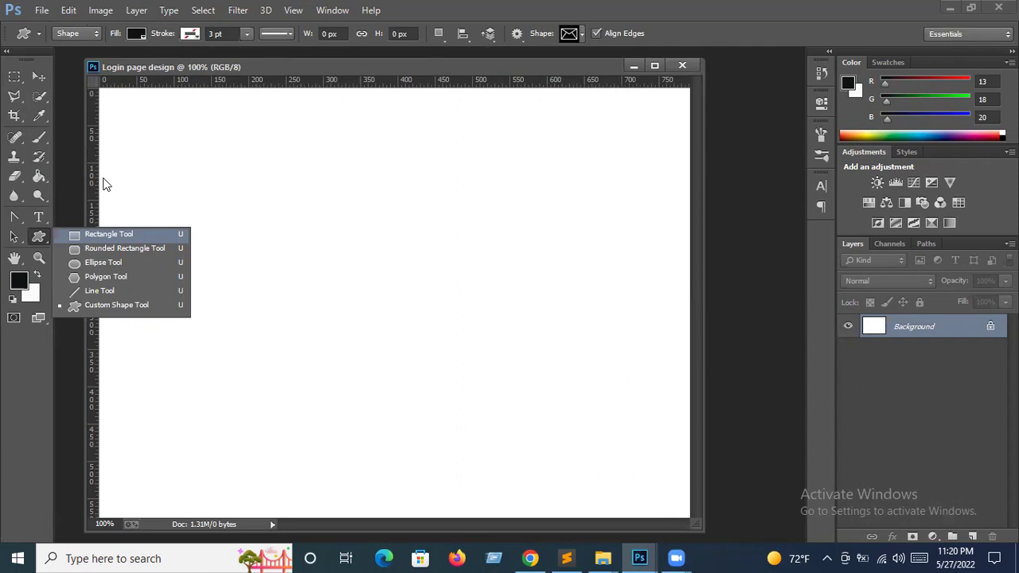
click(112, 236)
click(111, 92)
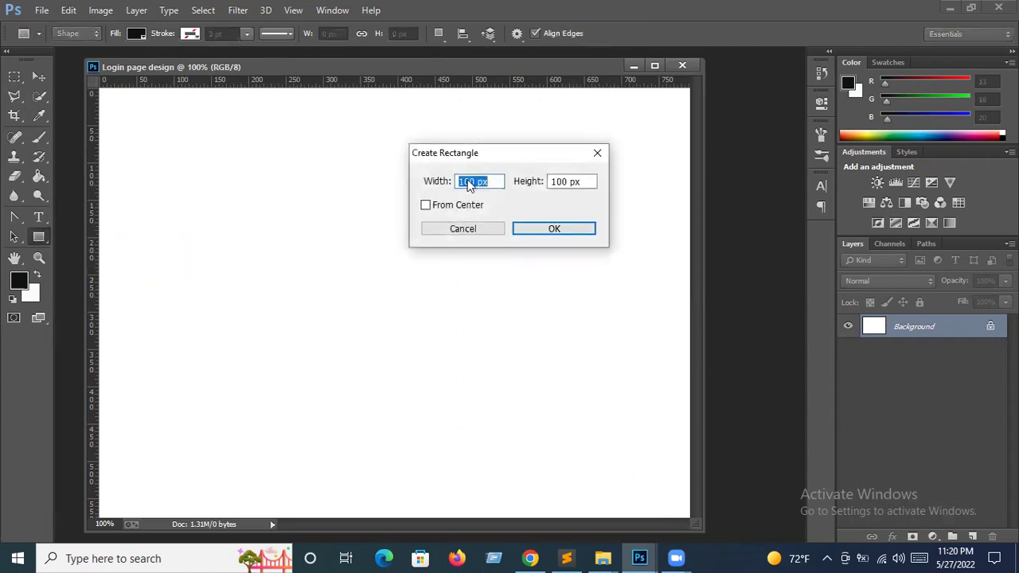
click(598, 152)
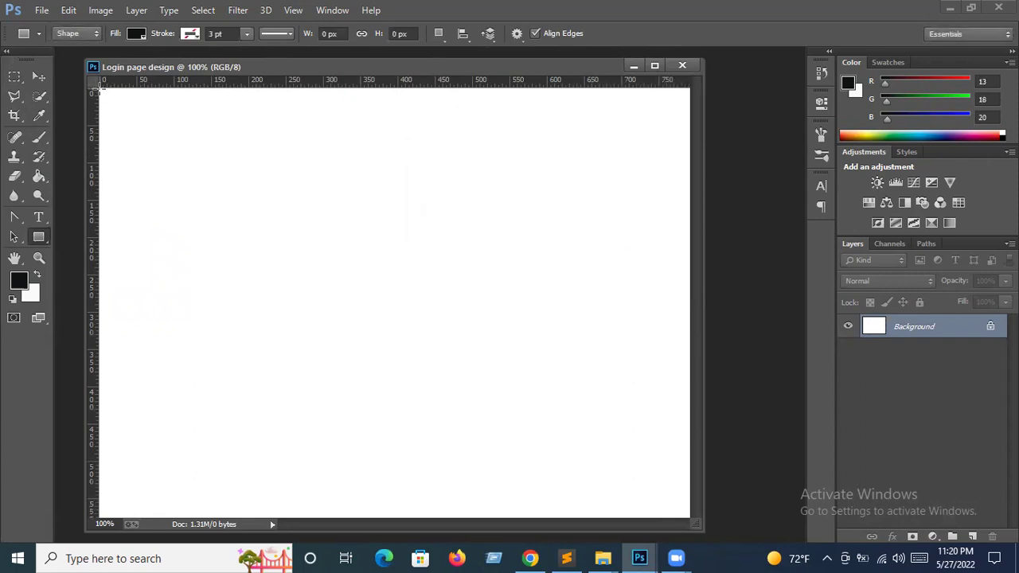
drag(100, 90, 623, 467)
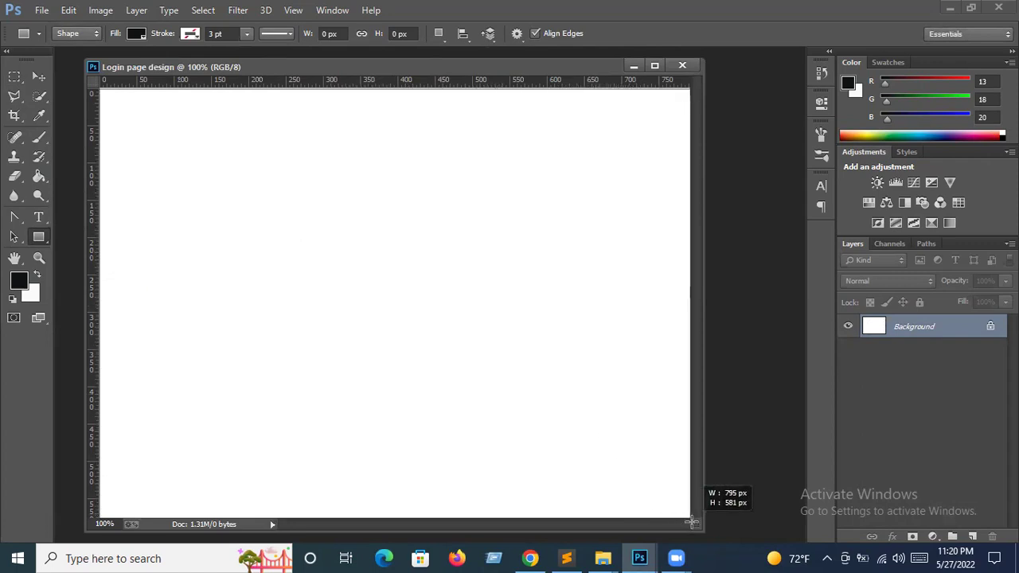
drag(623, 467, 702, 526)
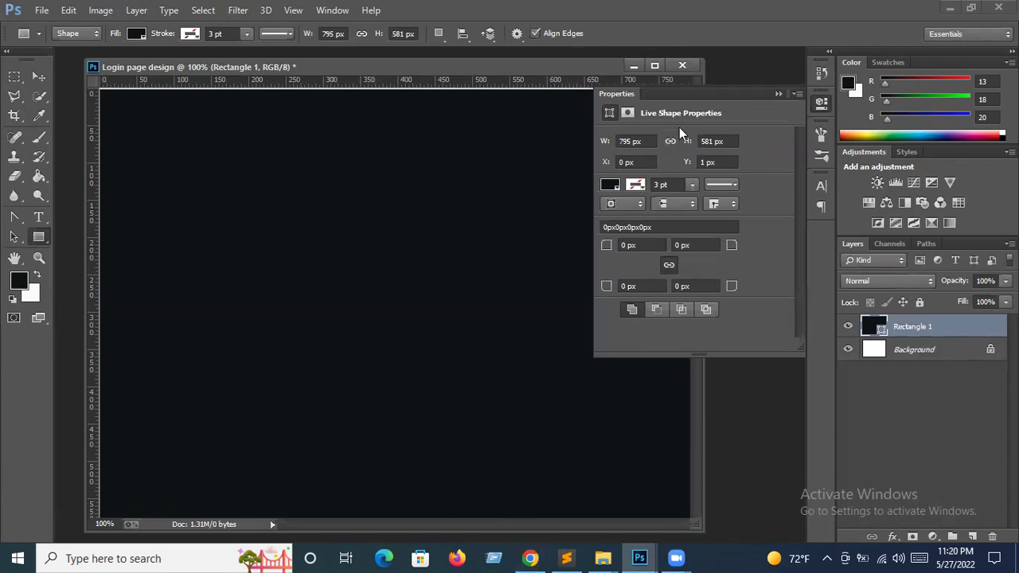
Free-transform Rectangle 1's top edge upward so it covers the canvas at 795 × 581 px.
click(778, 94)
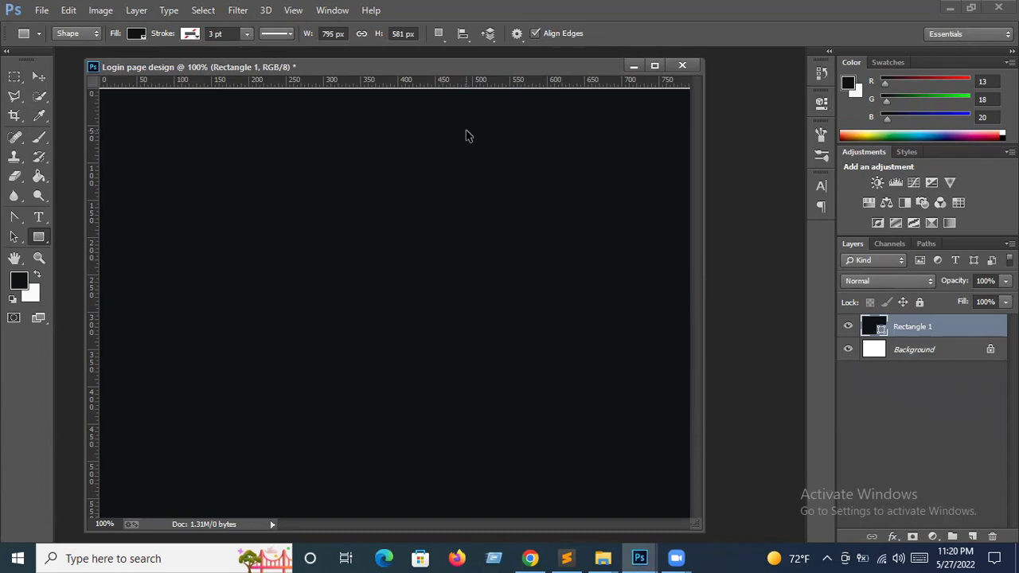
key(ctrl+t)
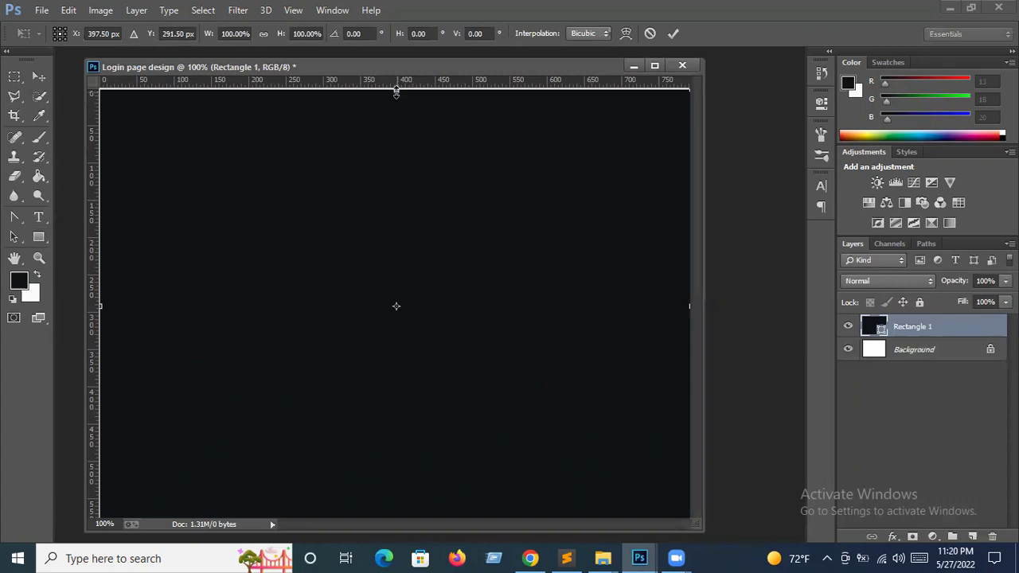
drag(395, 91, 396, 82)
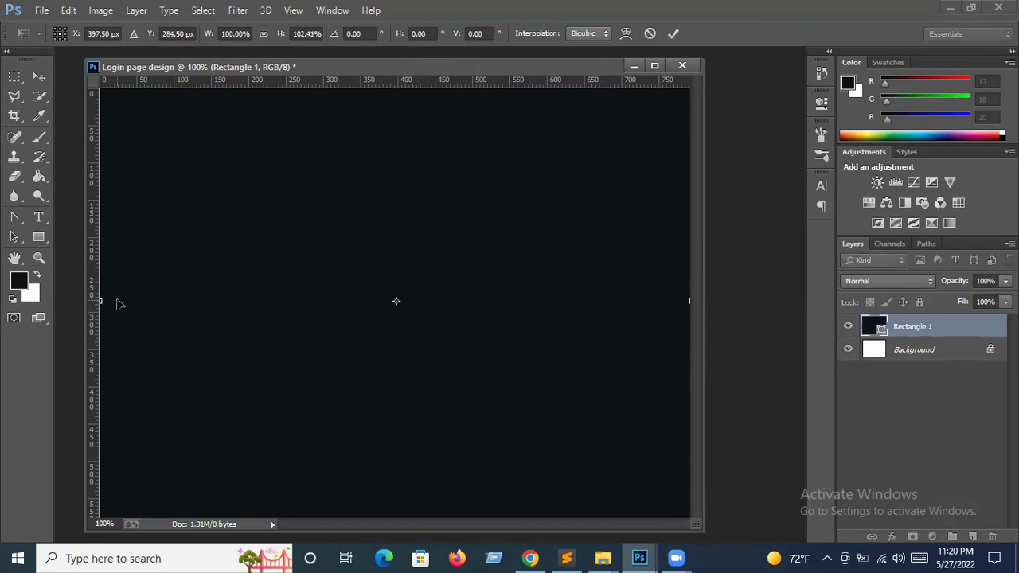
key(u)
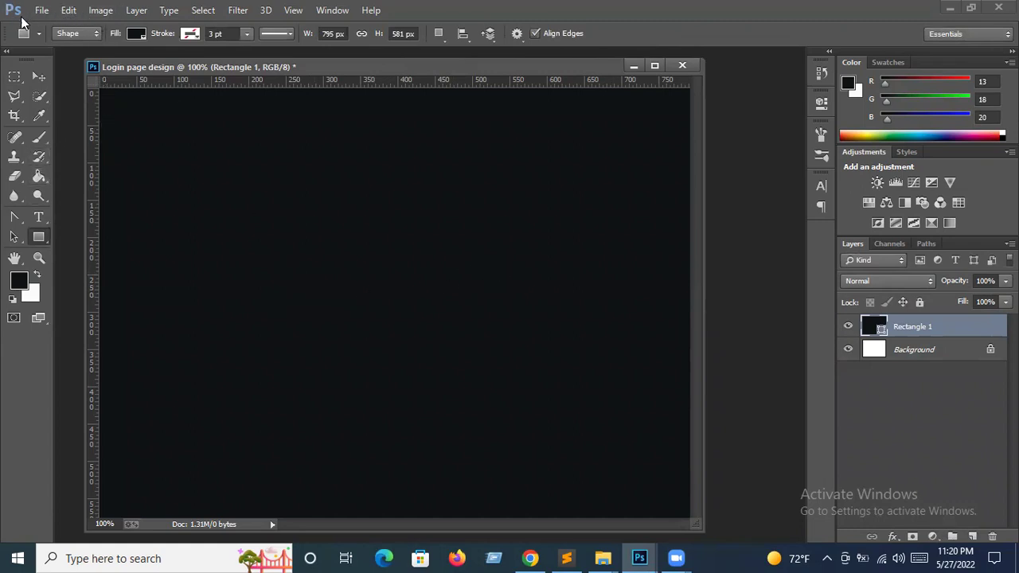
Open the stadium photo helpbox-contact.jpg.
click(69, 10)
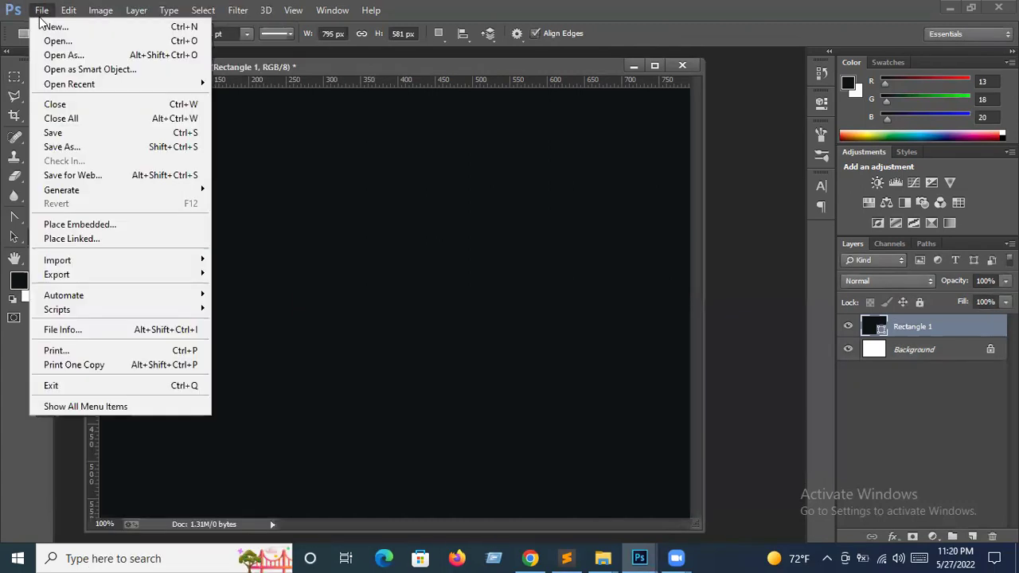
click(57, 40)
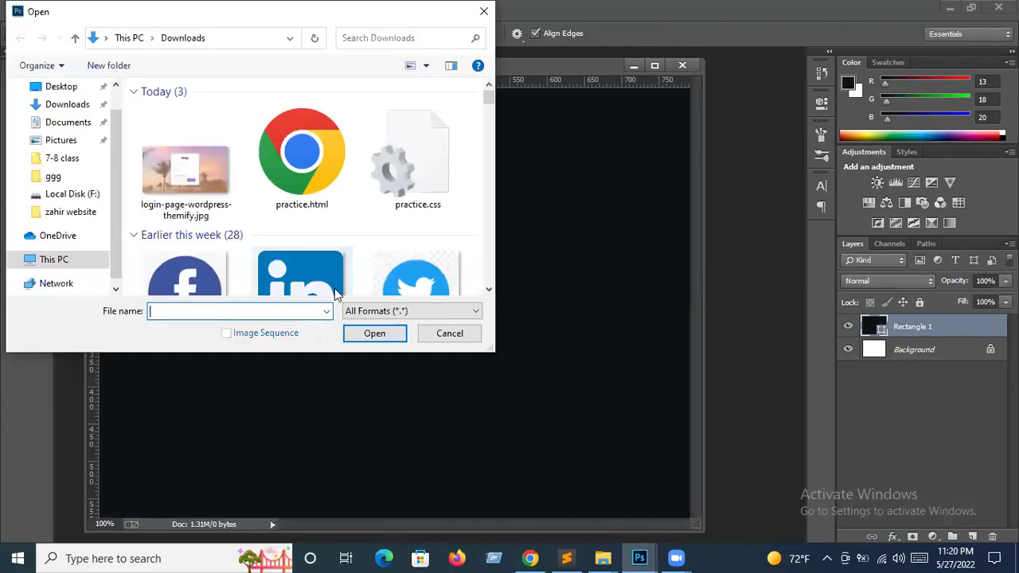
drag(491, 102, 490, 122)
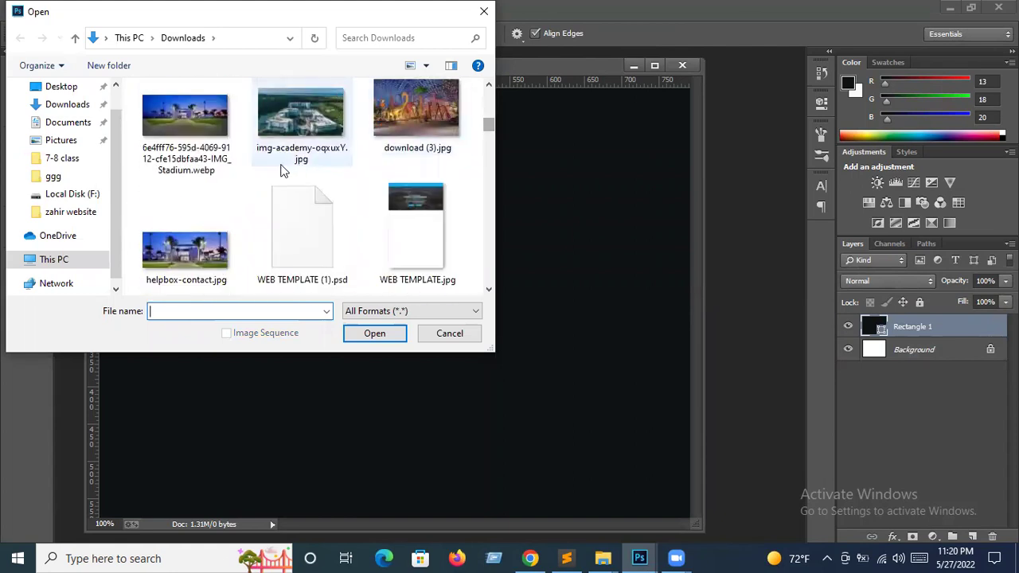
click(178, 255)
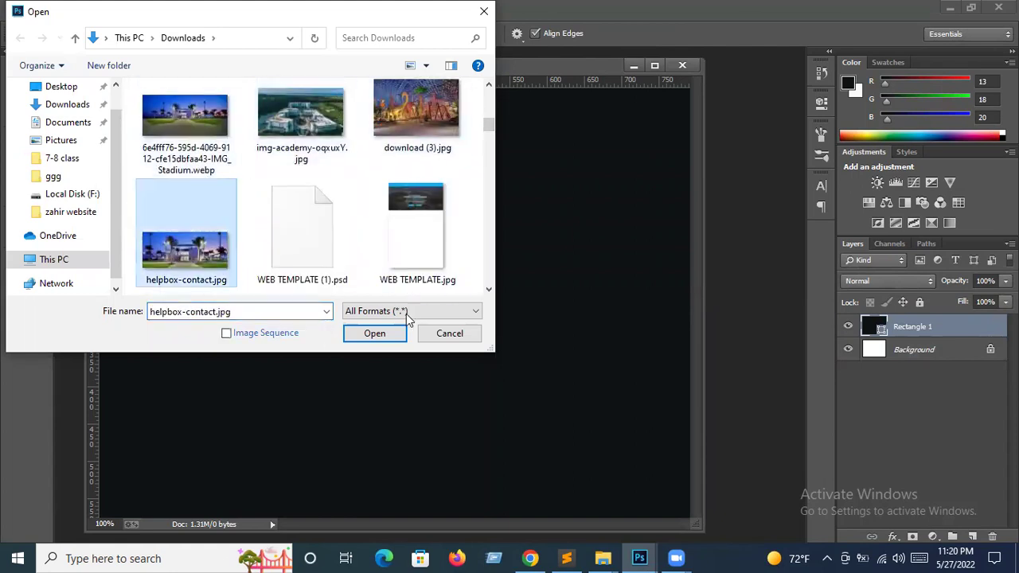
click(371, 334)
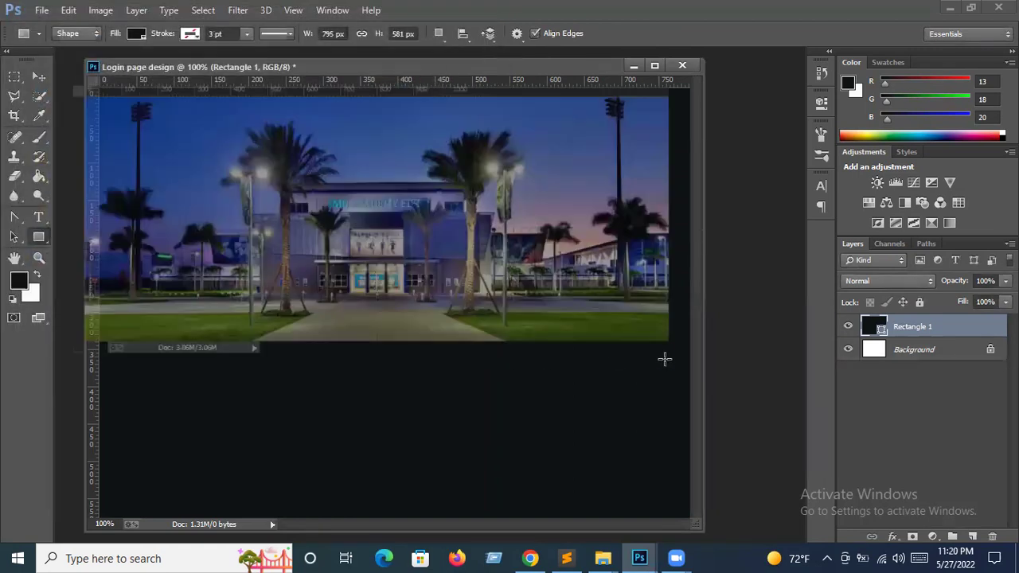
Move the photo into Login page design as Layer 1, keeping its original size.
click(38, 77)
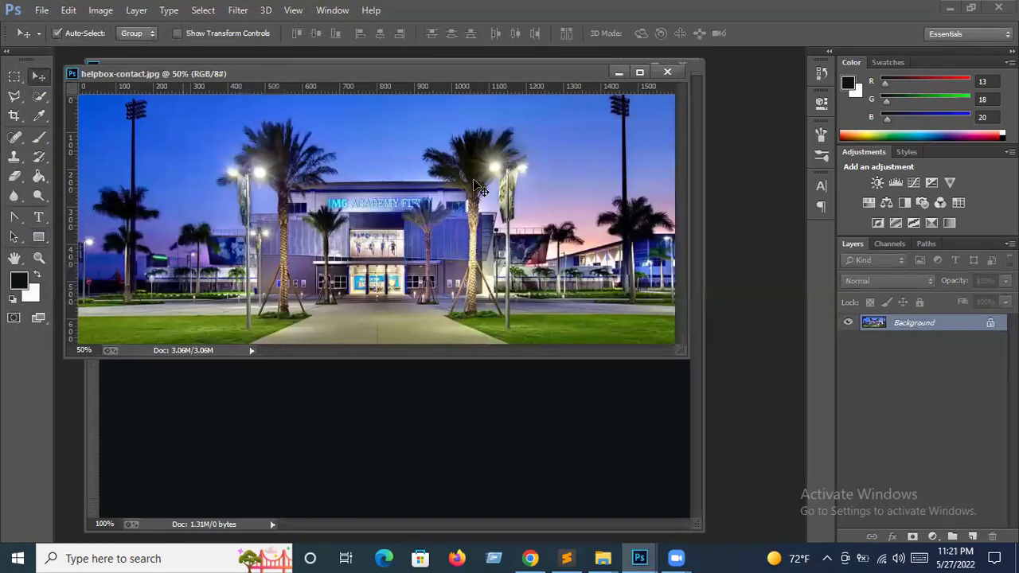
mouse_move(303, 184)
mouse_down()
mouse_move(528, 397)
mouse_move(513, 242)
mouse_up()
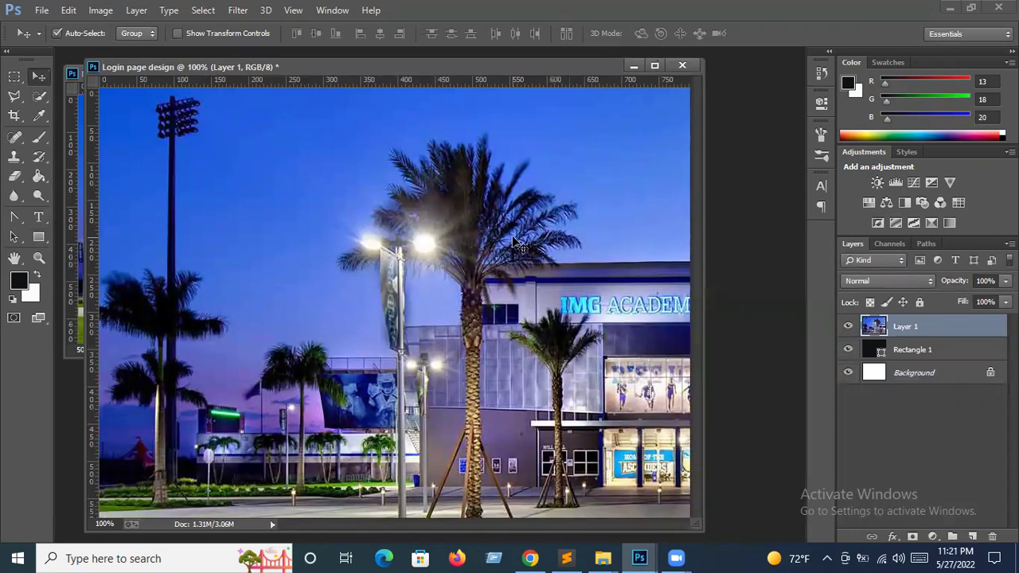
key(ctrl+minus)
key(ctrl+minus)
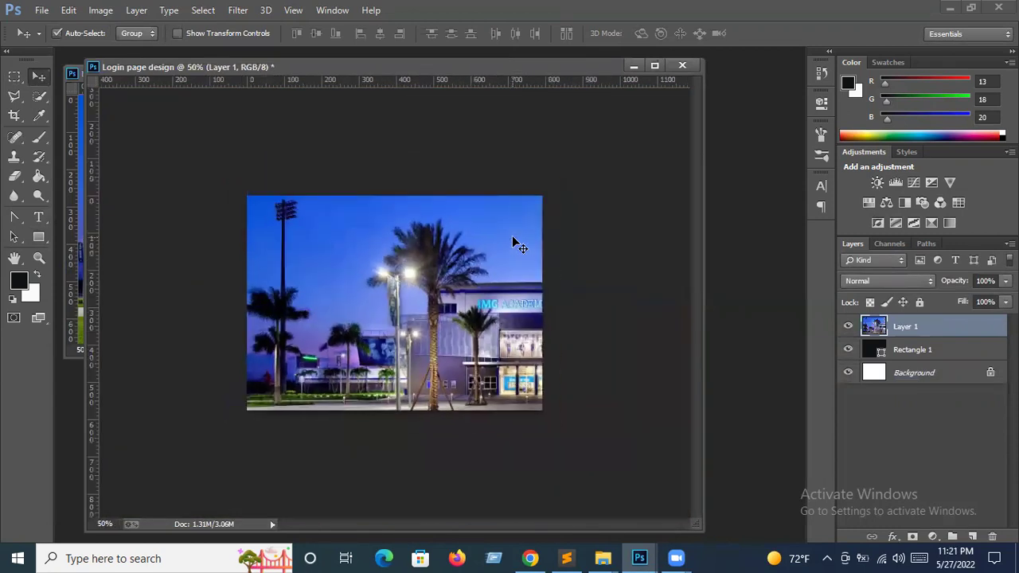
key(ctrl+plus)
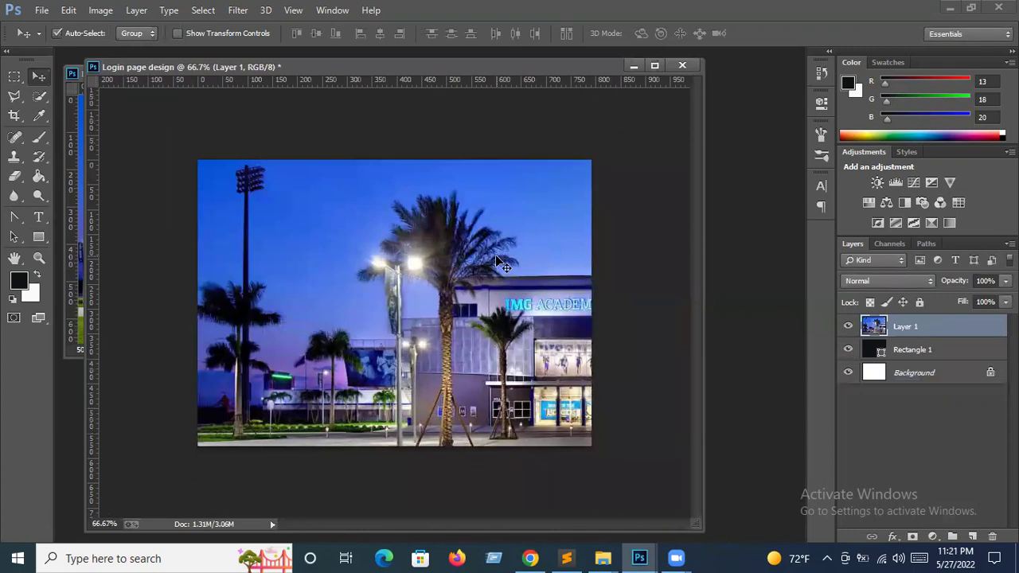
key(ctrl+t)
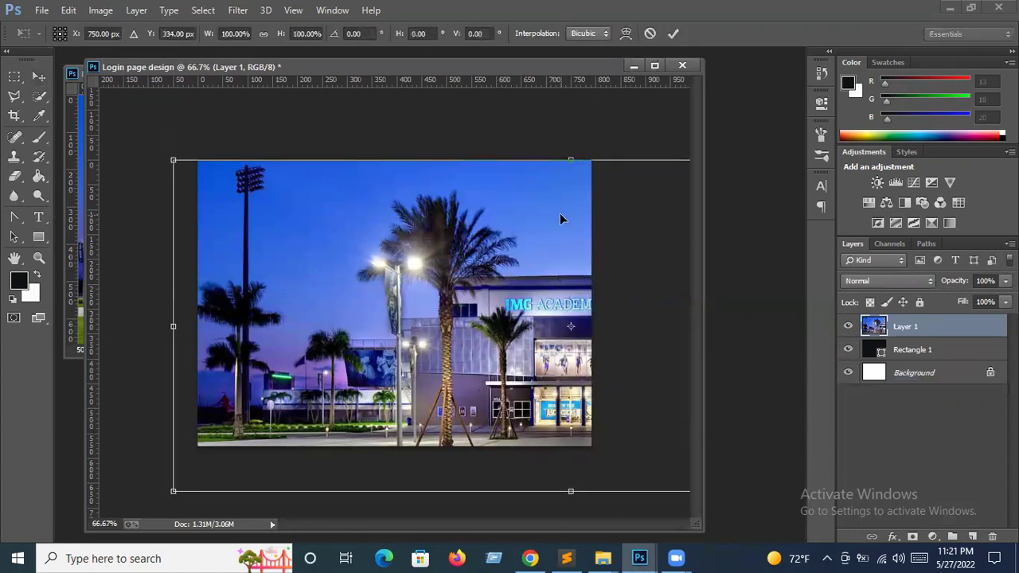
key(Return)
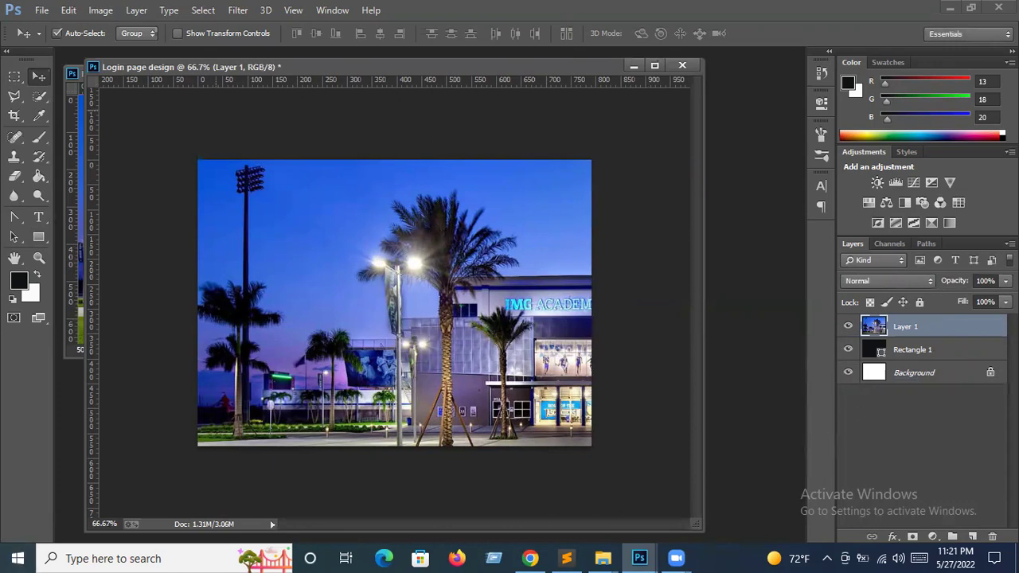
Clip Layer 1 to Rectangle 1 and shift the photo to centre the academy entrance.
right_click(898, 326)
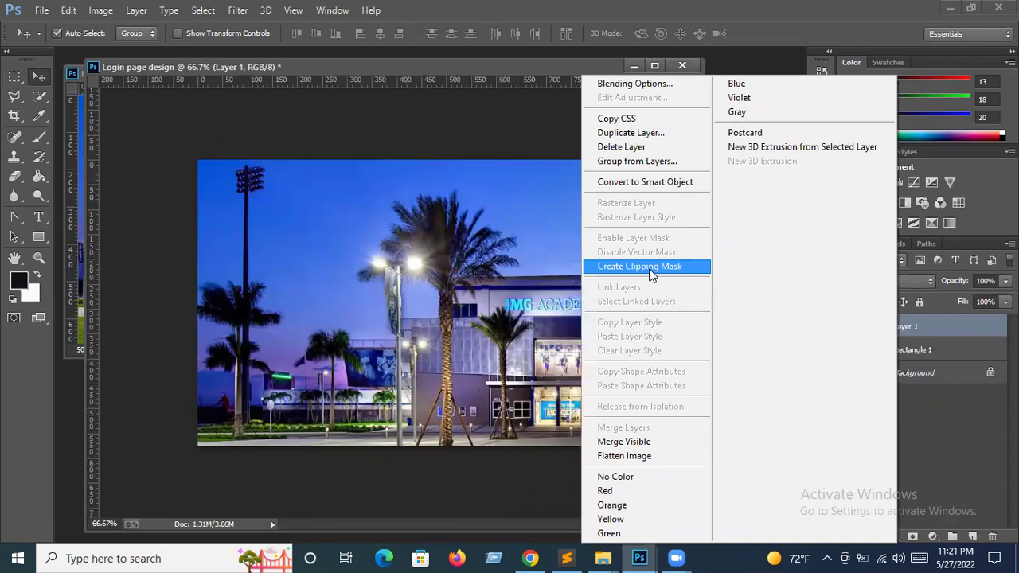
click(651, 273)
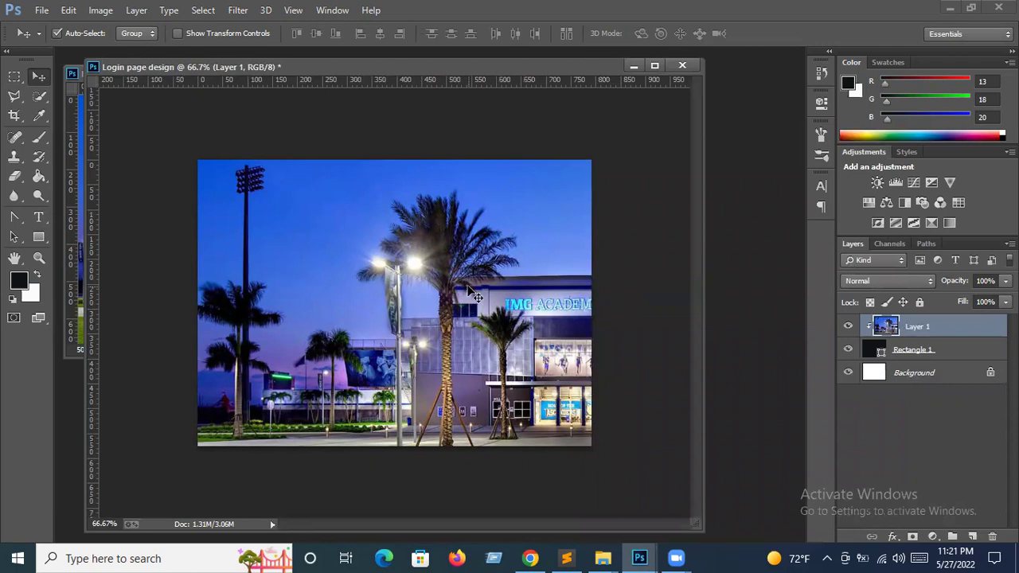
mouse_move(415, 349)
mouse_down()
mouse_move(348, 326)
mouse_move(241, 325)
mouse_up()
drag(415, 357, 430, 359)
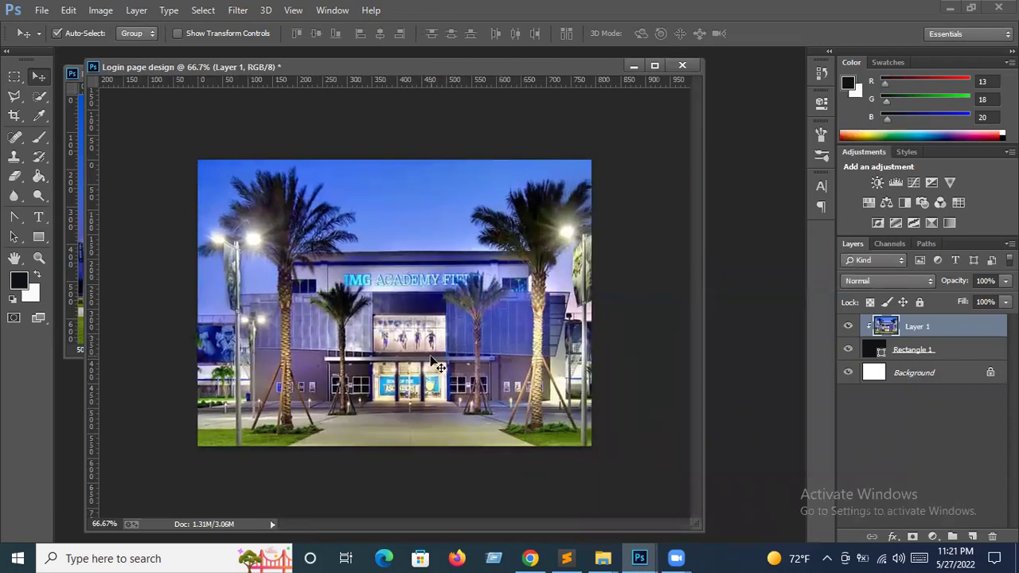
Set Layer 1's opacity to 20% and deselect the layer.
key(ctrl+plus)
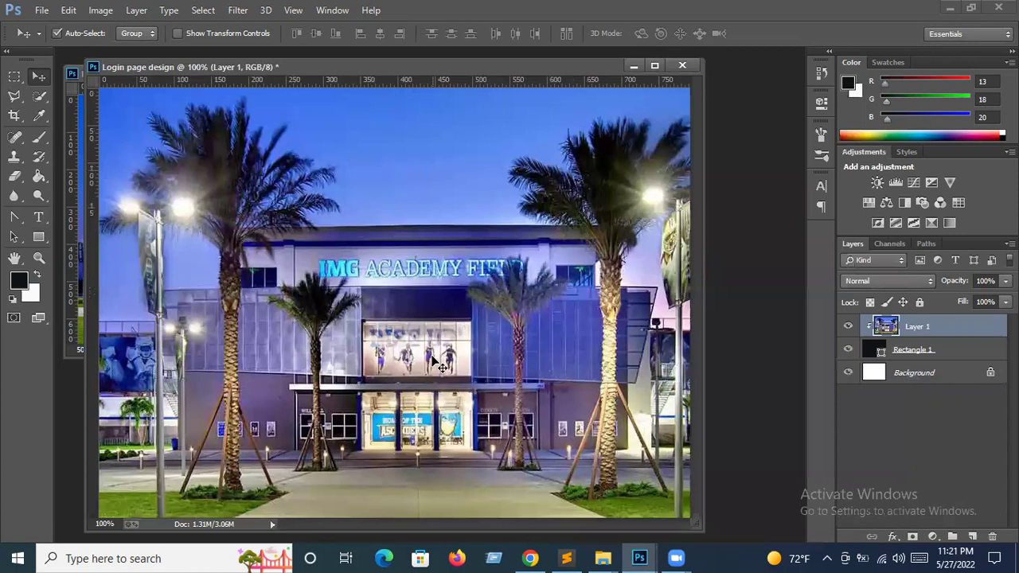
key(ctrl+minus)
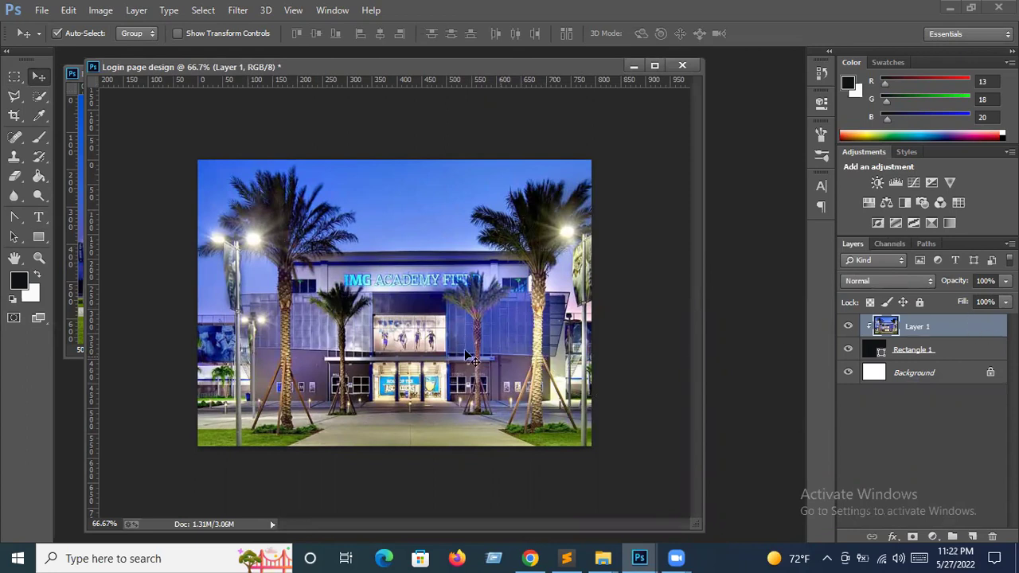
click(988, 282)
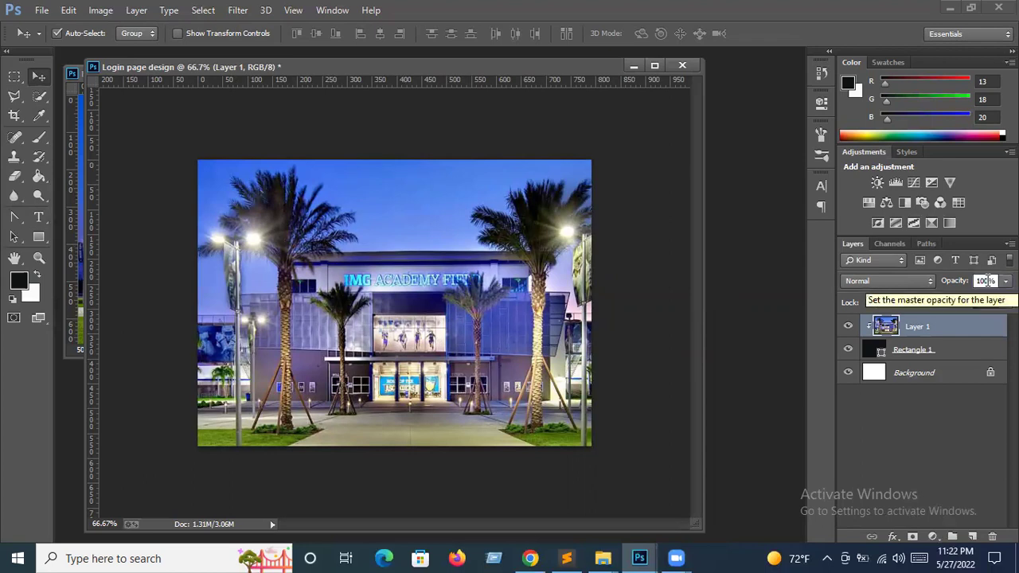
text(10)
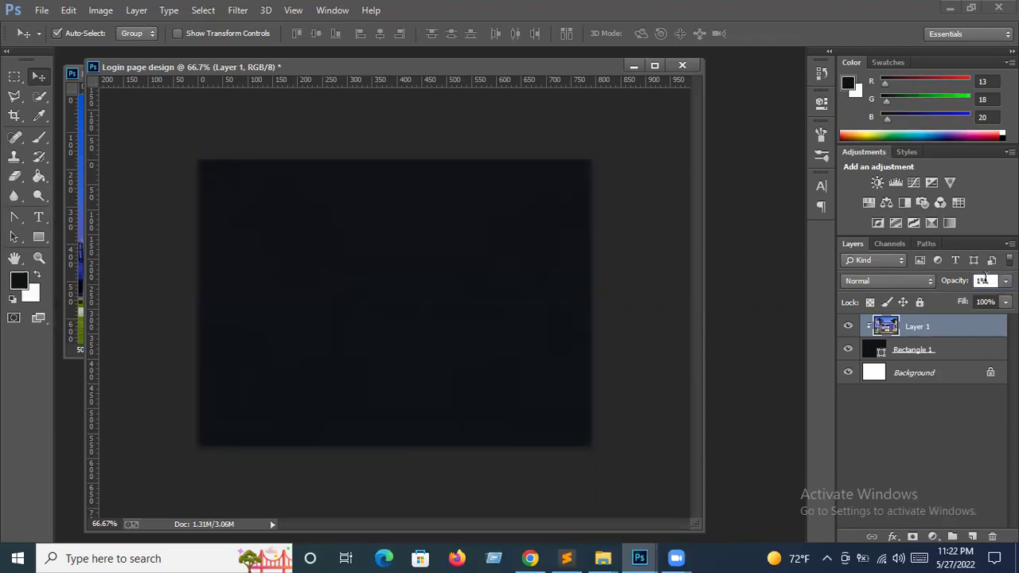
text(65)
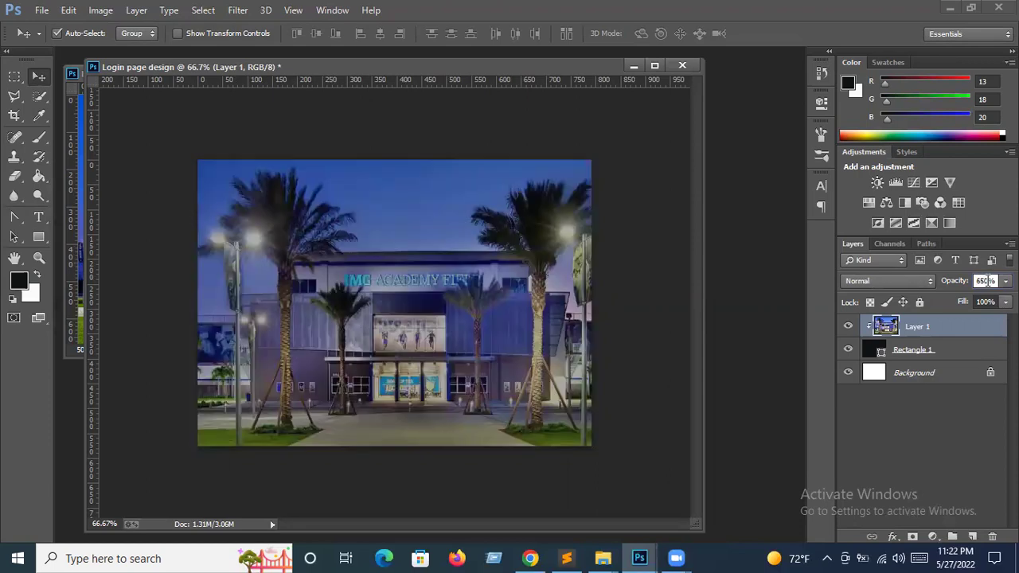
text(5)
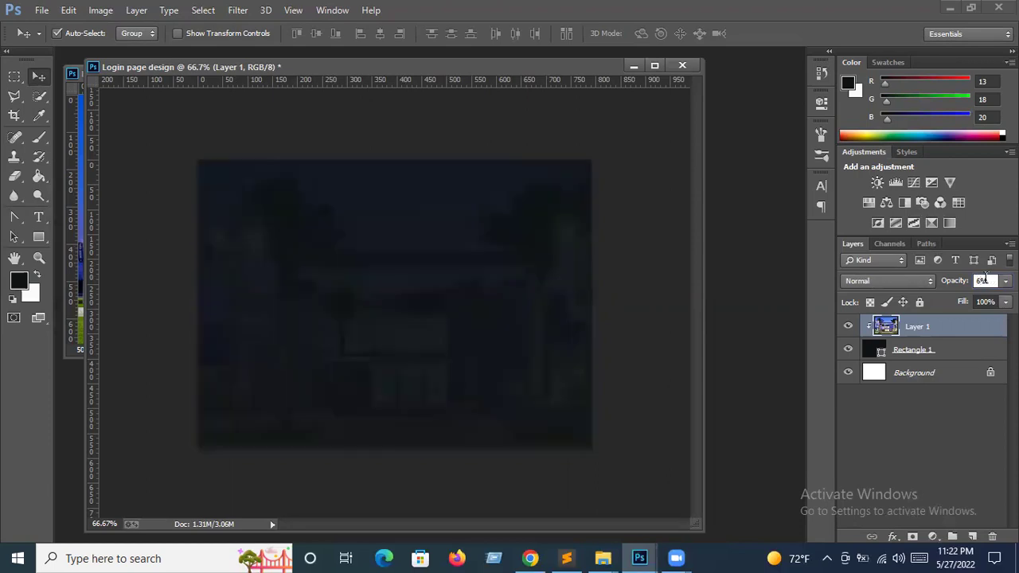
text(0)
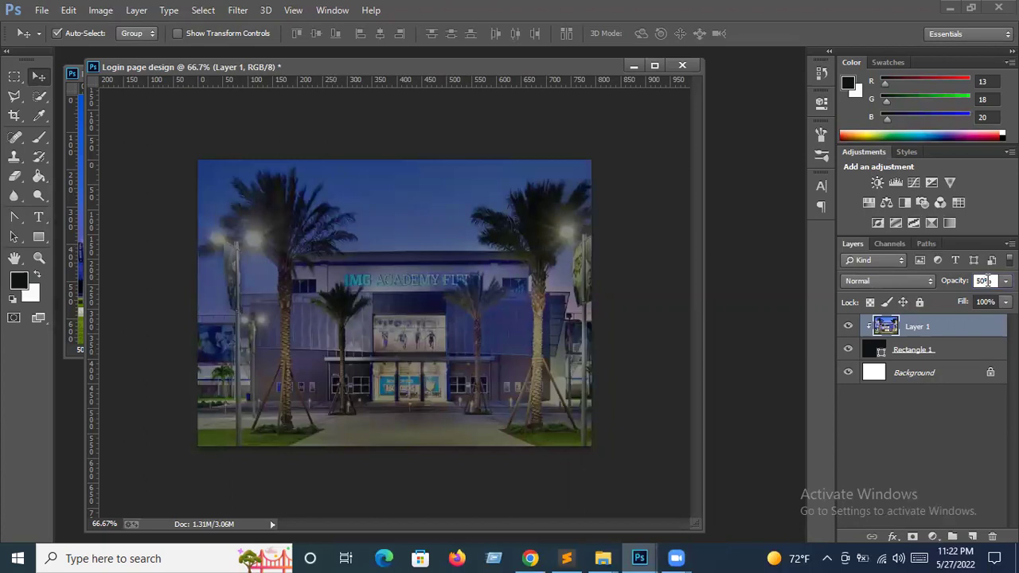
key(BackSpace)
text(20)
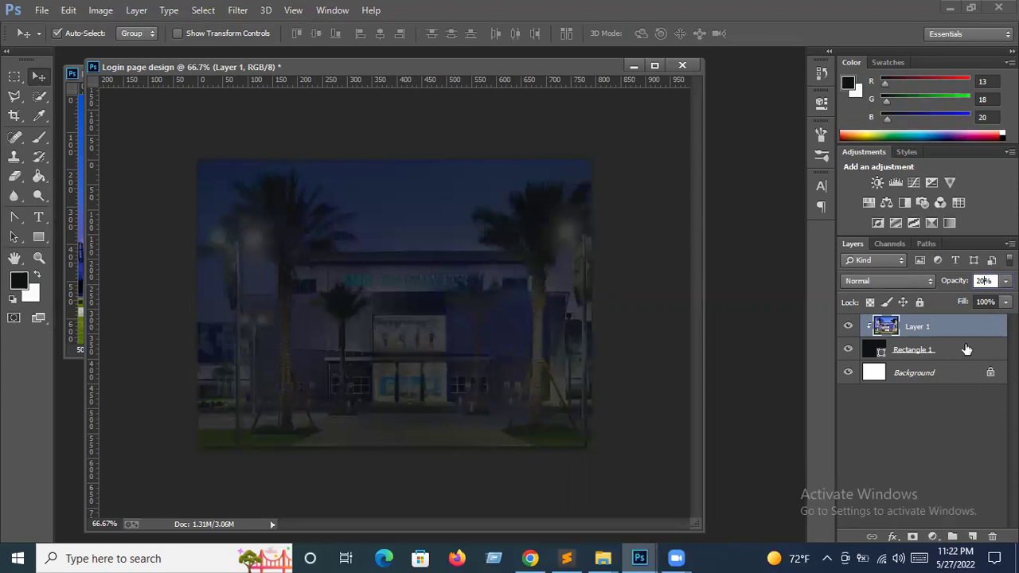
click(936, 432)
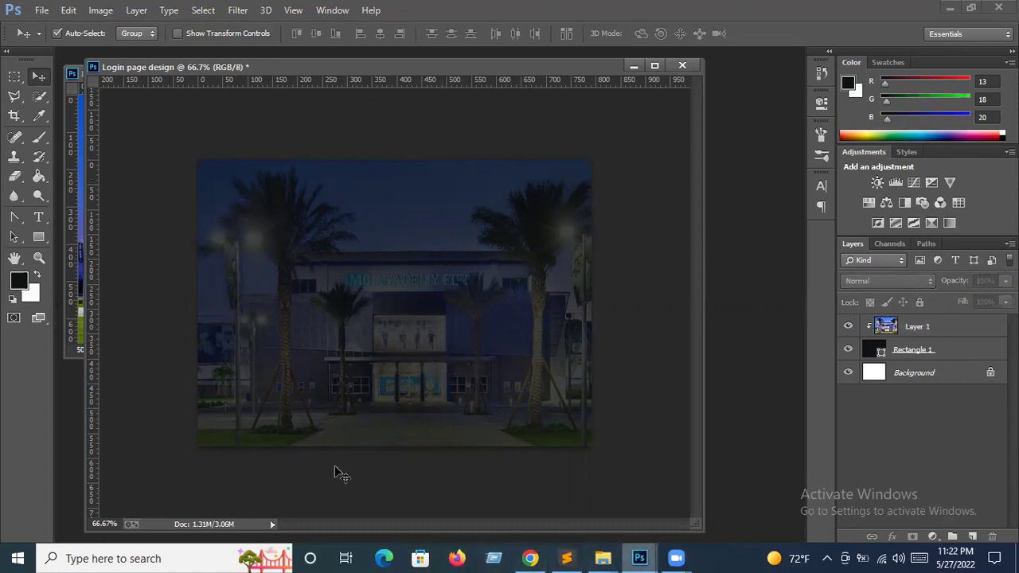
Close helpbox-contact.jpg and minimize the Themify login reference image.
click(70, 71)
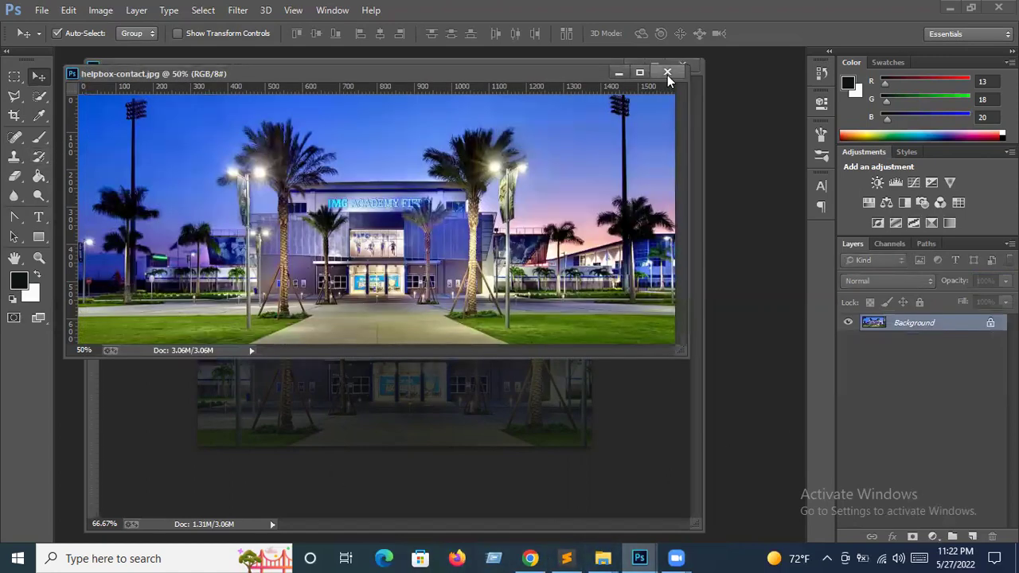
click(668, 72)
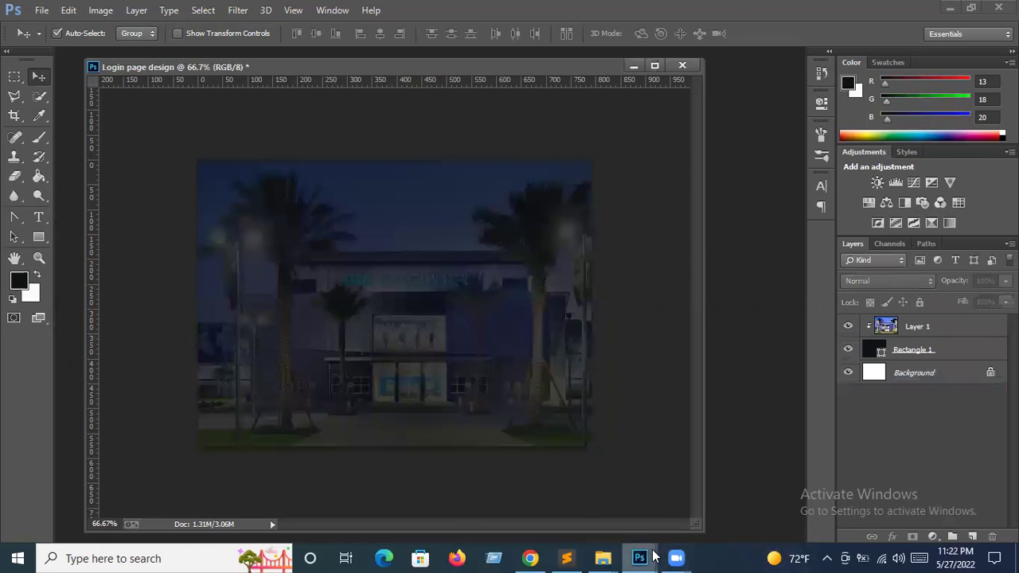
mouse_move(639, 558)
click(659, 510)
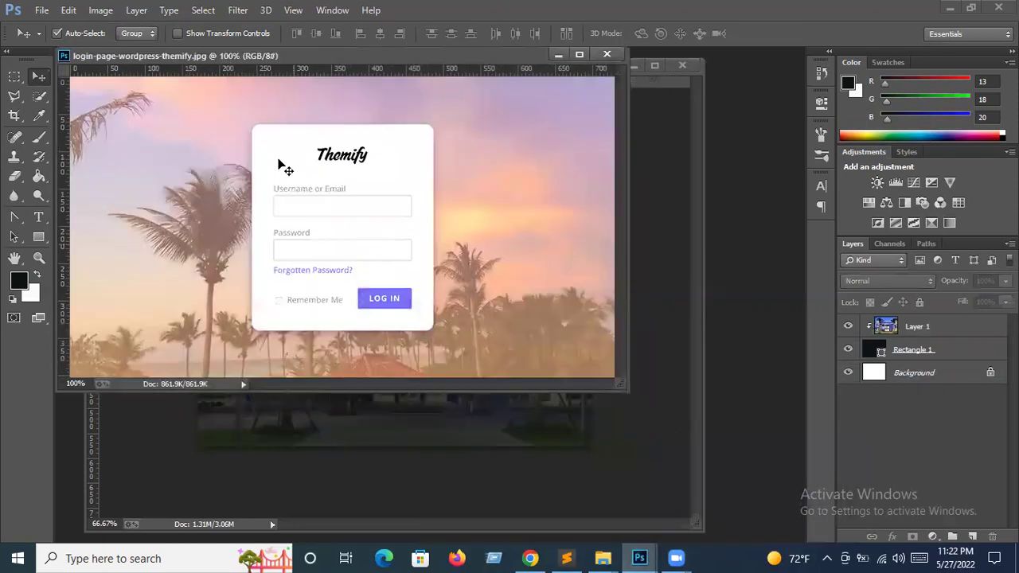
click(558, 55)
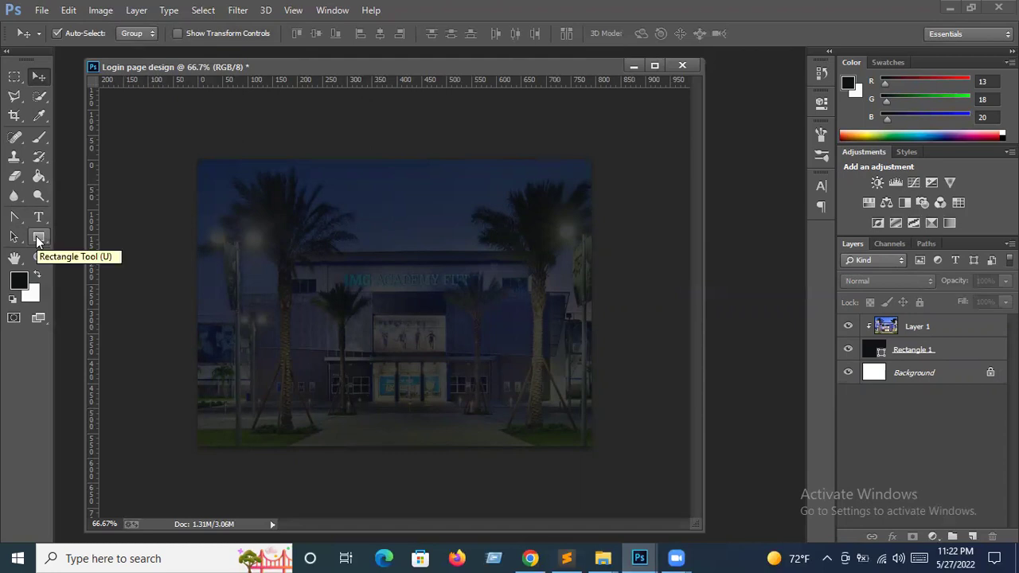
Draw a 278 × 362 px rounded rectangle with 10 px corners over the photo's centre.
click(37, 239)
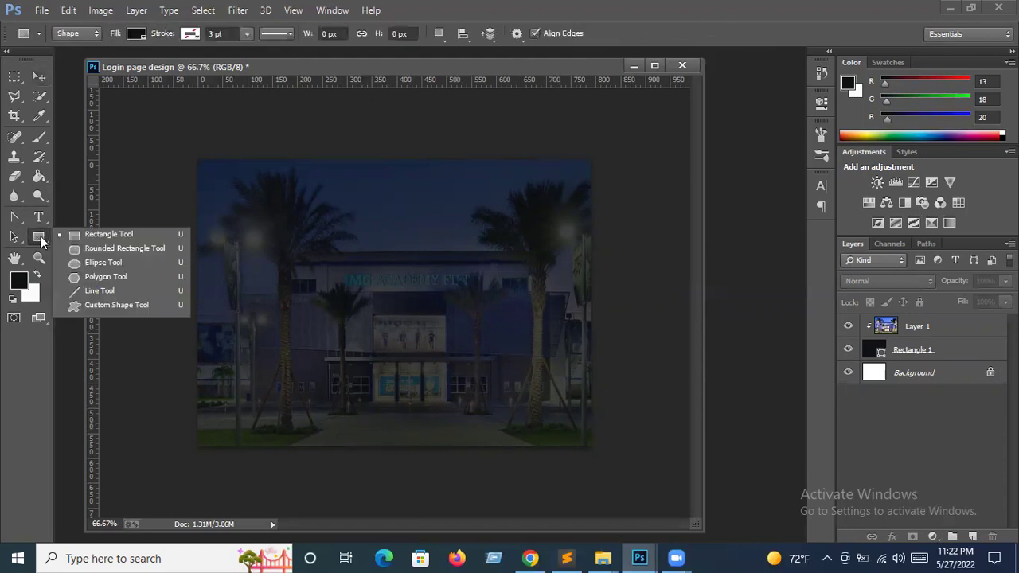
click(108, 249)
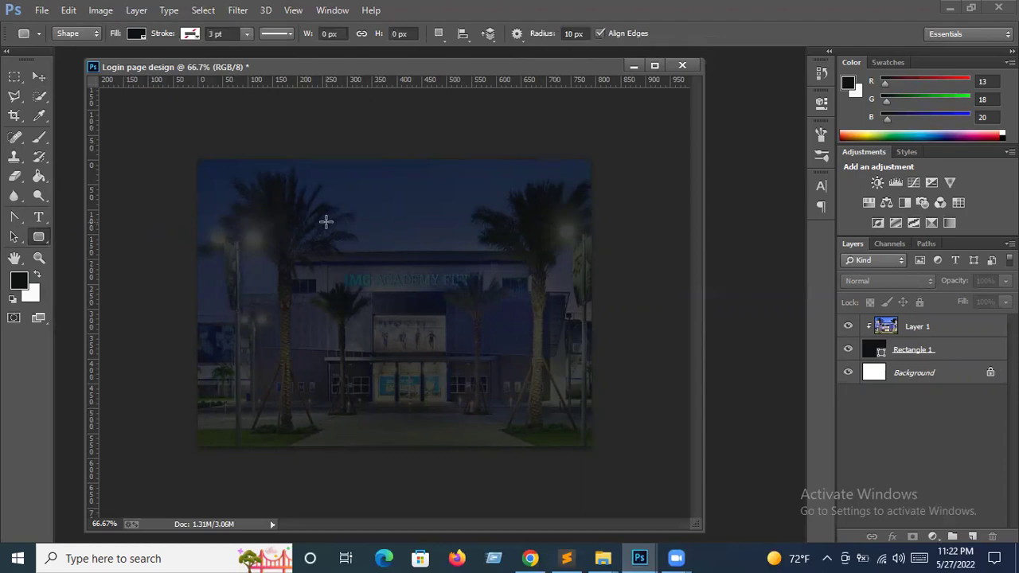
drag(340, 230, 477, 408)
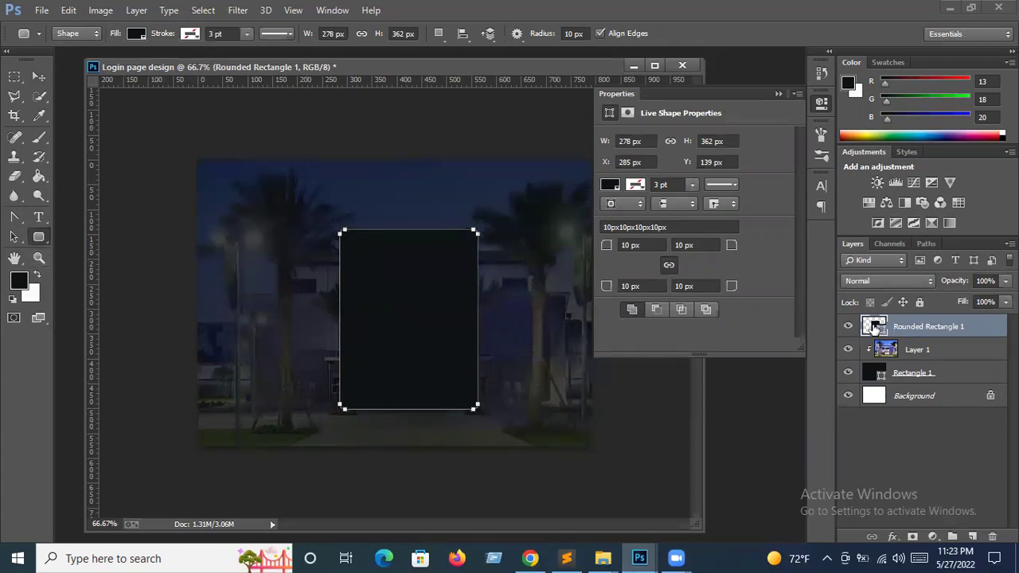
Change Rounded Rectangle 1's fill colour to pale blue-grey #cfe6ef.
key(i)
double_click(875, 327)
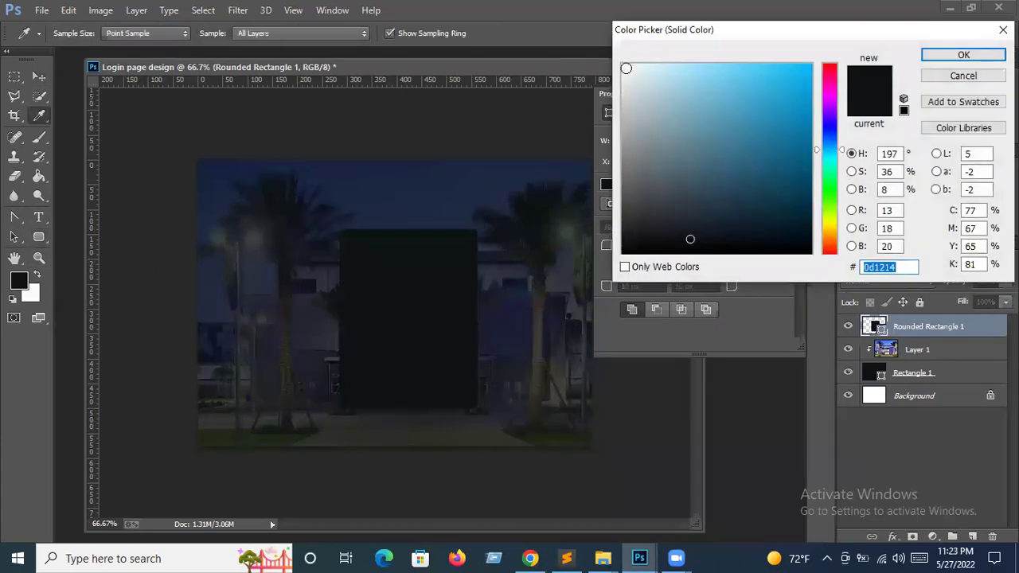
click(928, 55)
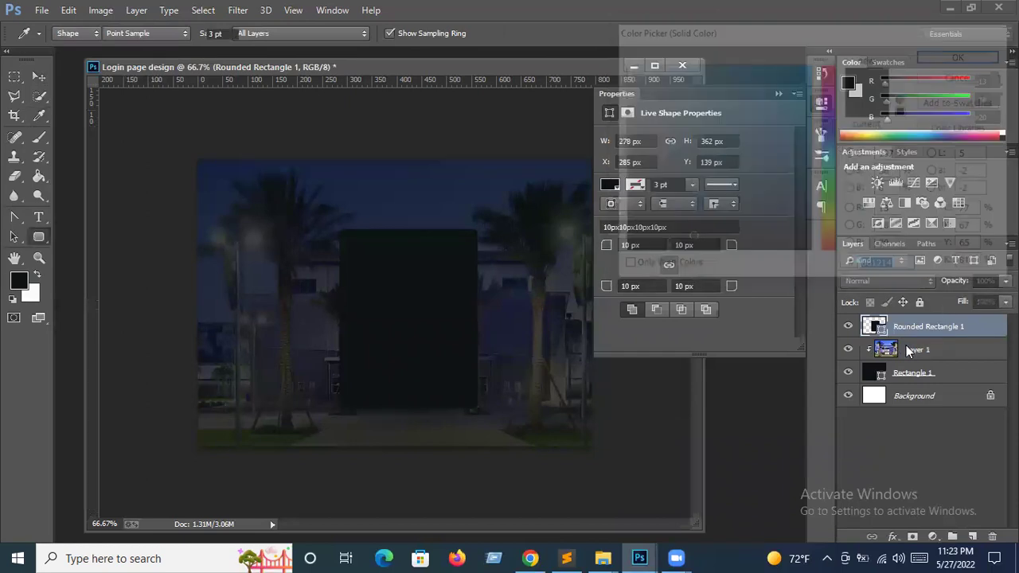
double_click(875, 327)
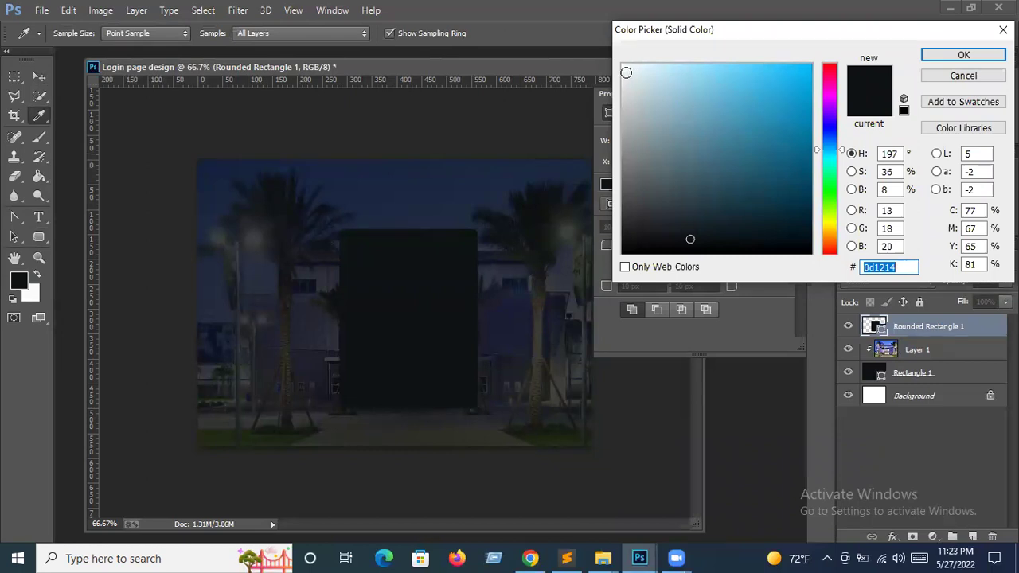
click(626, 72)
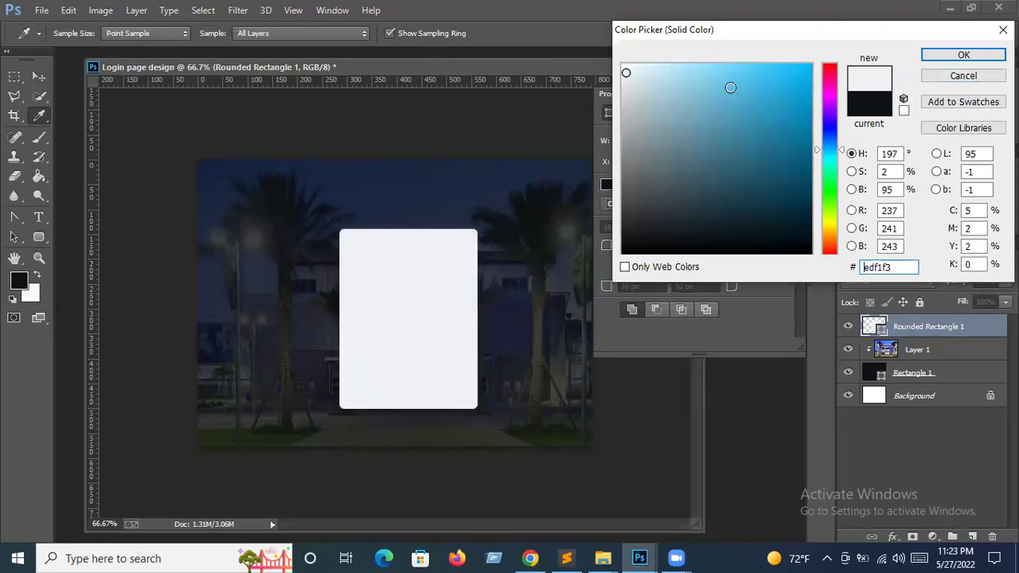
drag(644, 83, 644, 80)
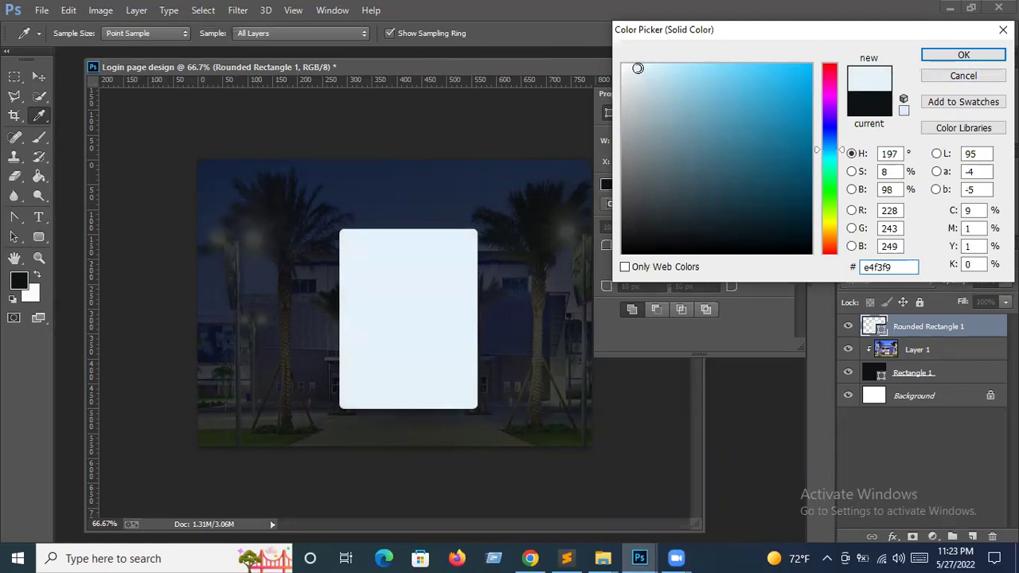
click(647, 76)
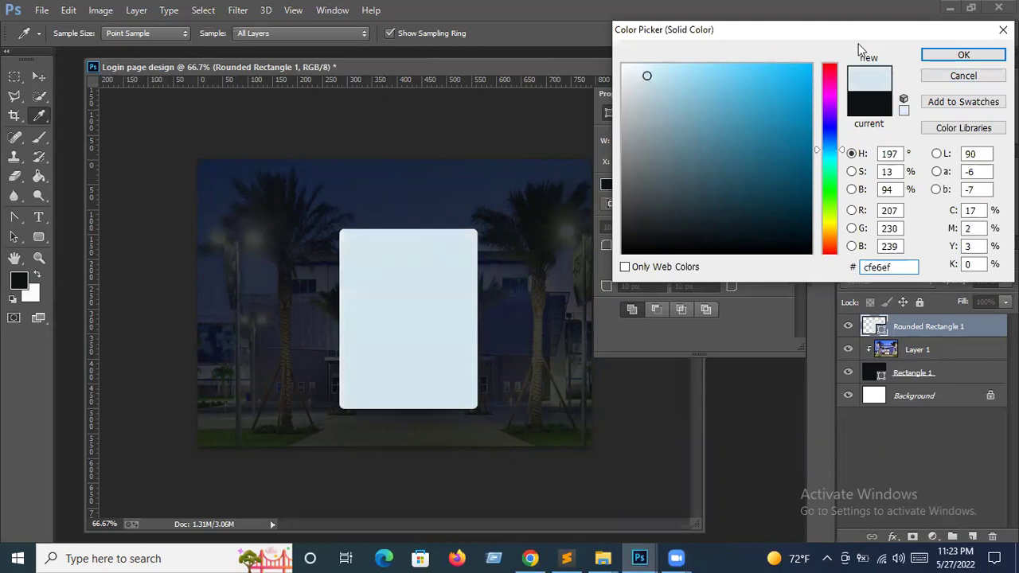
click(940, 57)
click(779, 94)
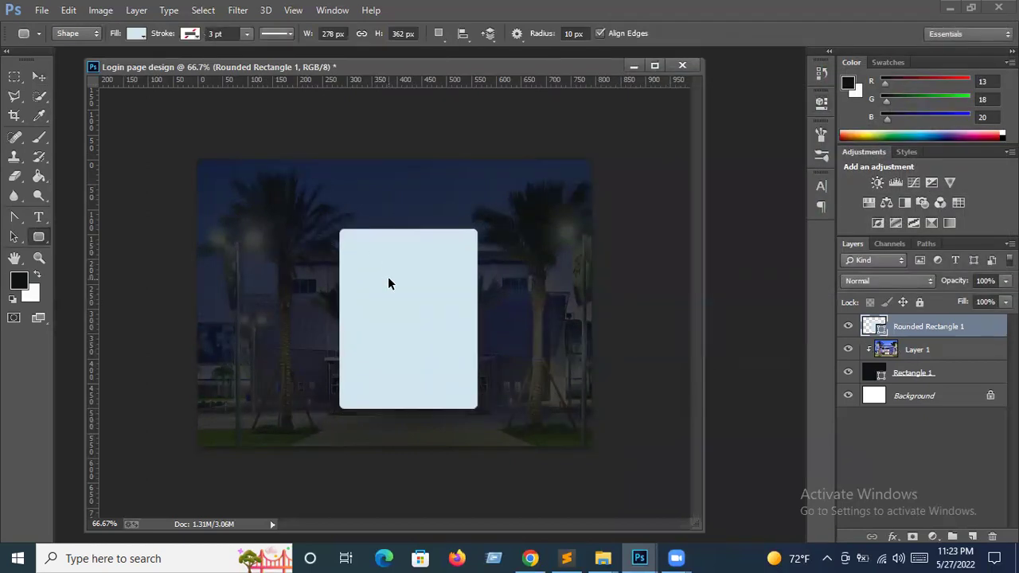
Free-transform the card to about 130% width and 127% height as a taller centred panel.
key(ctrl+t)
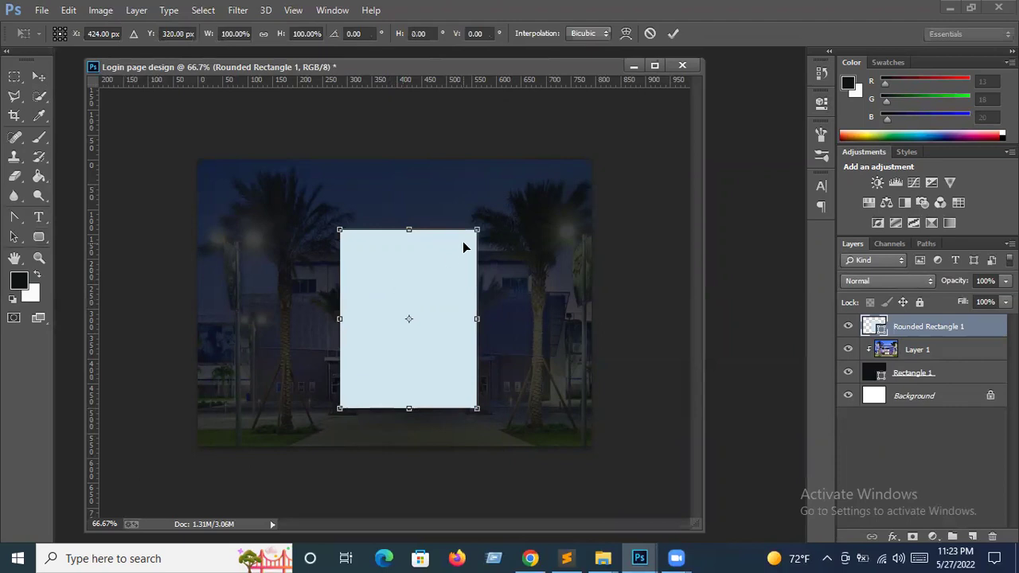
drag(478, 229, 481, 225)
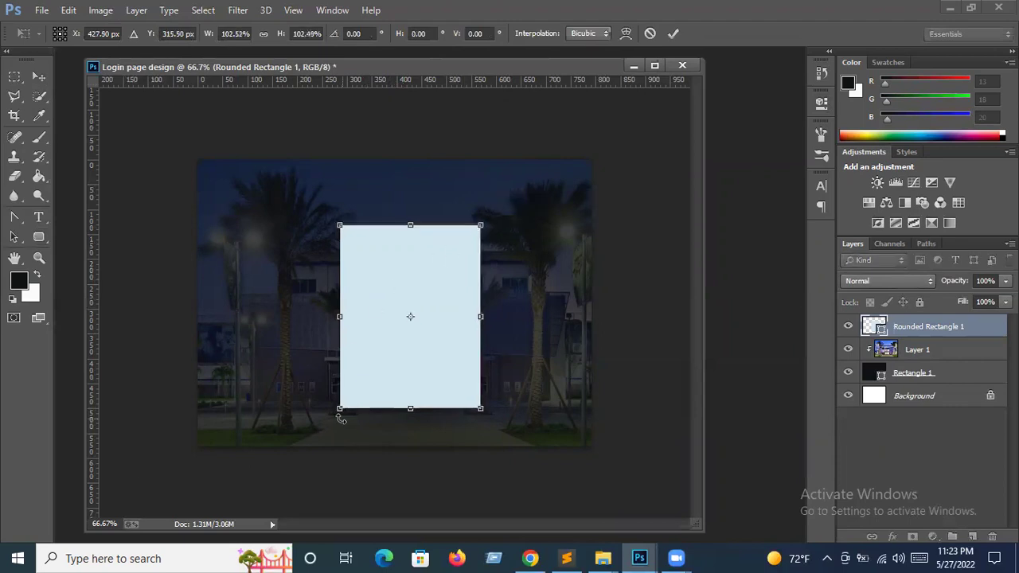
drag(339, 408, 334, 409)
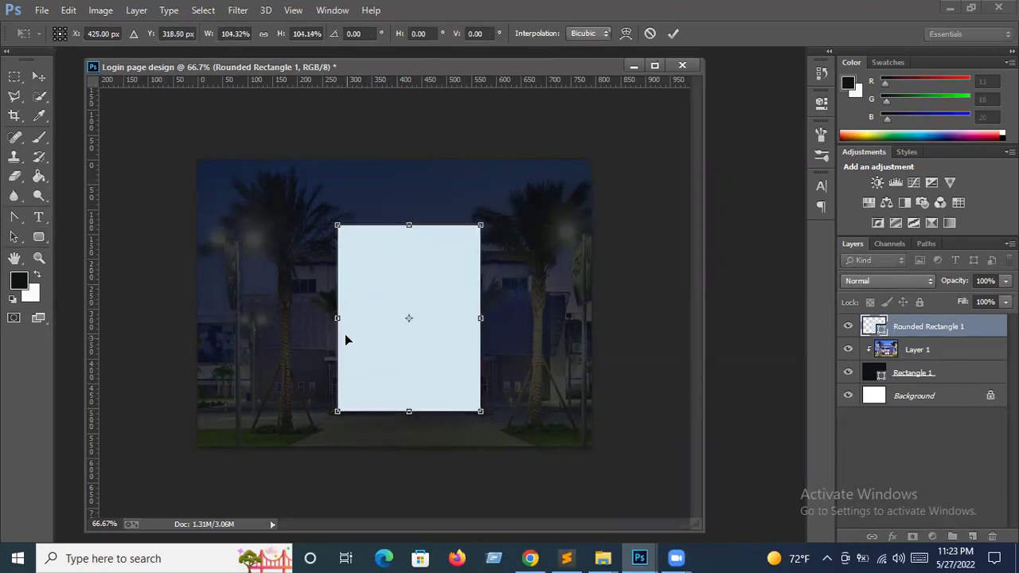
drag(338, 318, 335, 317)
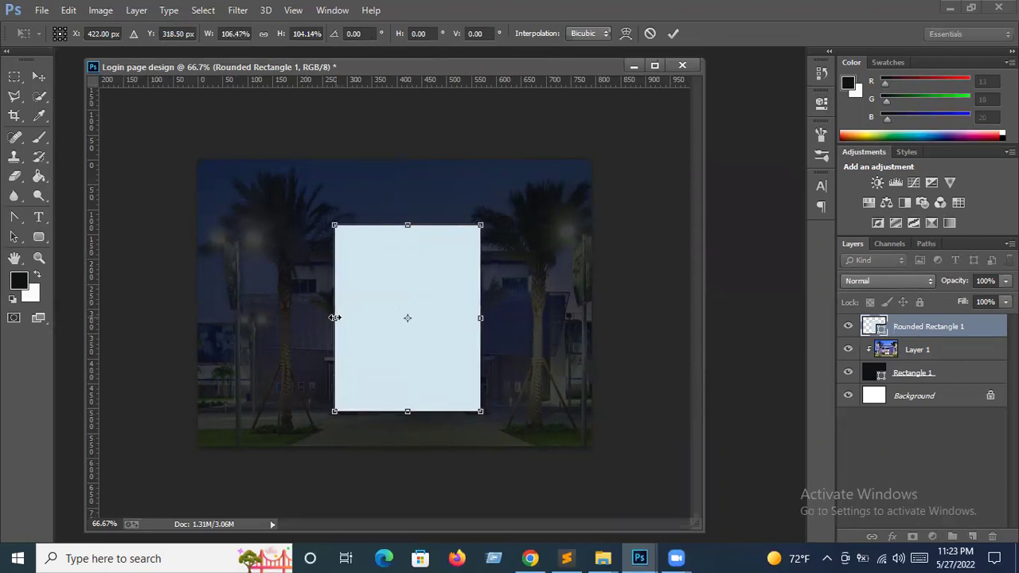
drag(406, 224, 400, 202)
drag(335, 307, 316, 312)
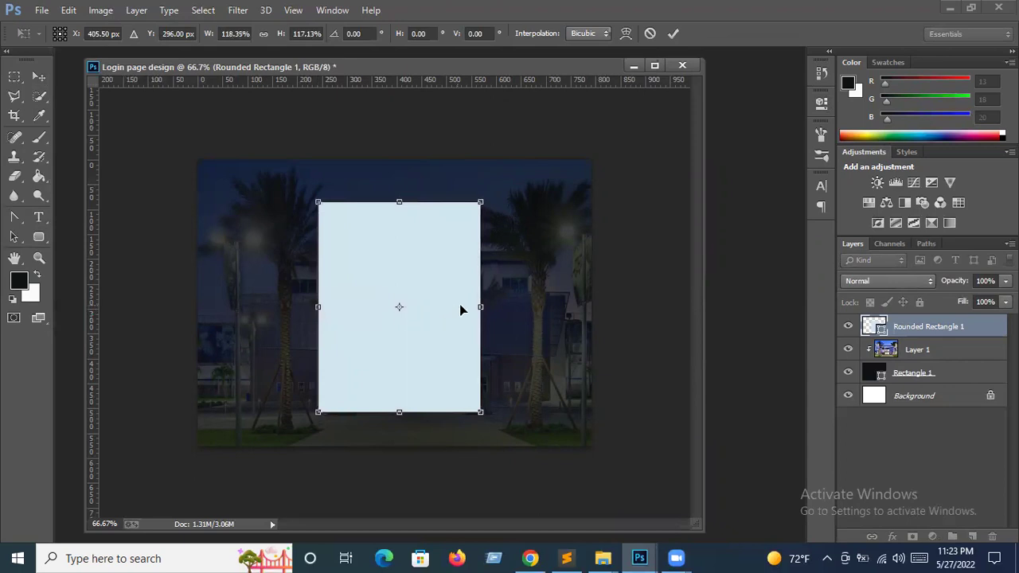
drag(480, 306, 495, 306)
drag(407, 201, 401, 188)
drag(407, 412, 406, 416)
key(Return)
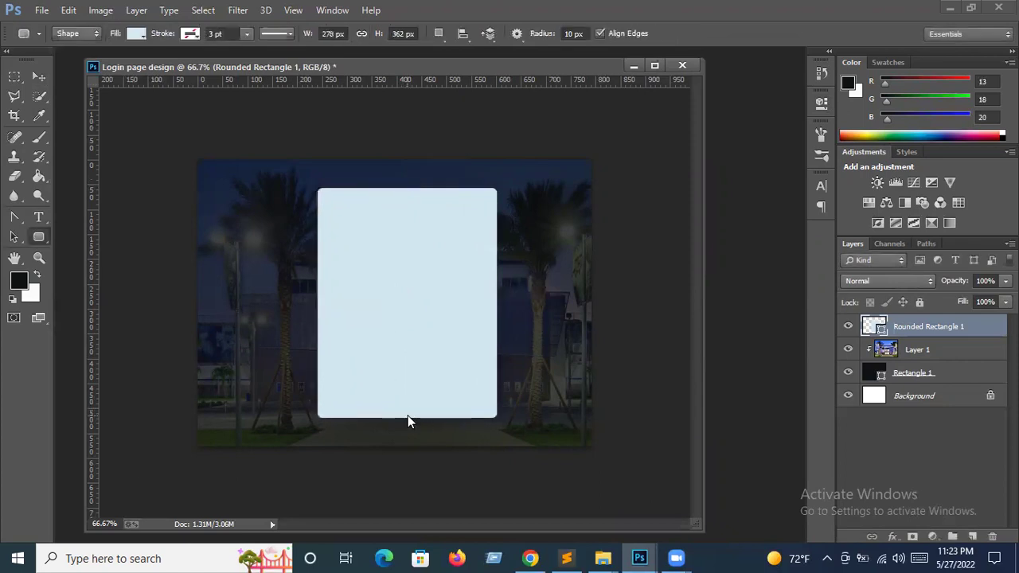
Glance at the themify login reference, then return to the design with the Horizontal Type tool.
click(700, 489)
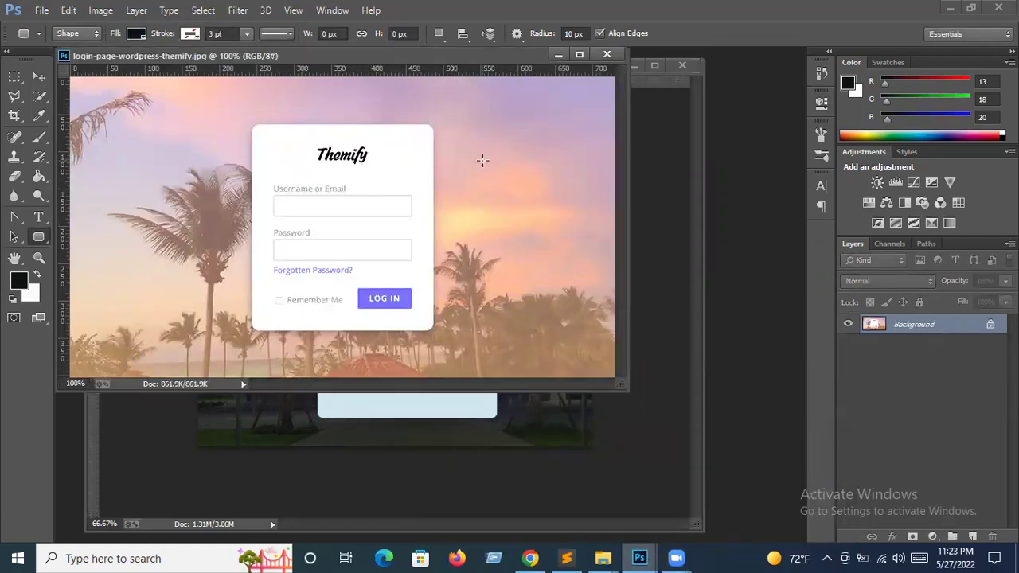
click(555, 55)
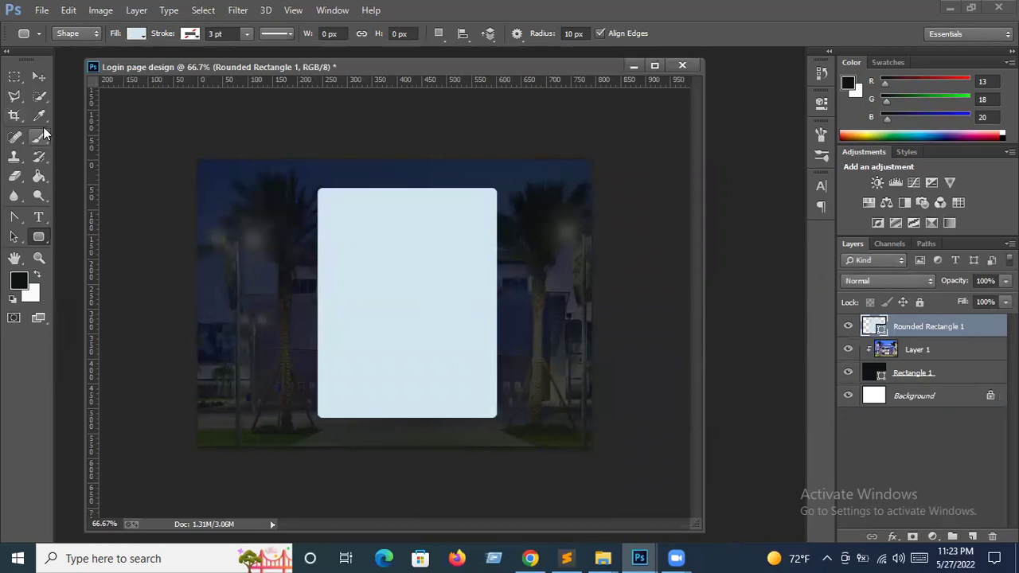
click(39, 217)
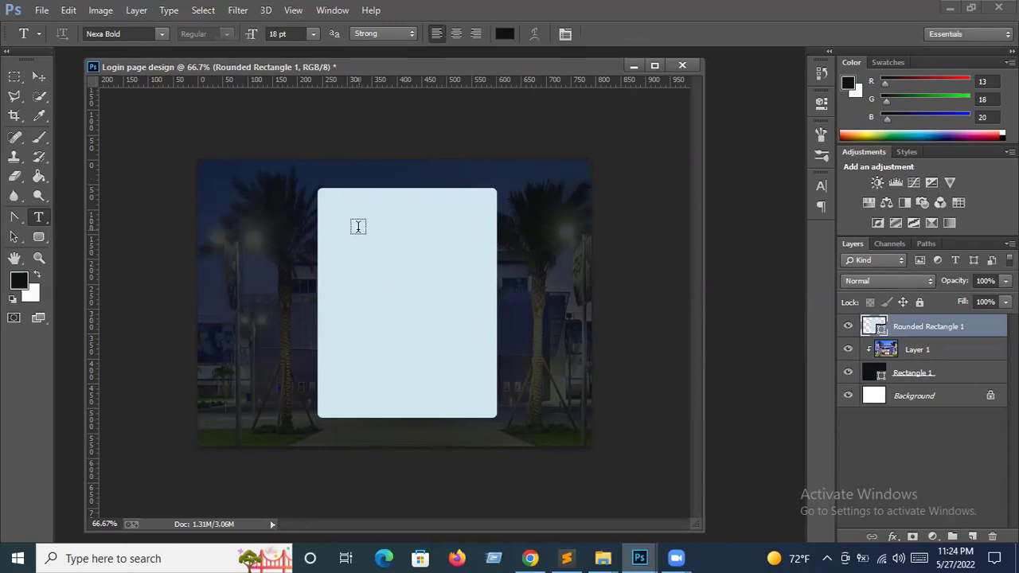
Add a centre-aligned 30 pt 'Login' heading near the top of the pale card.
click(367, 224)
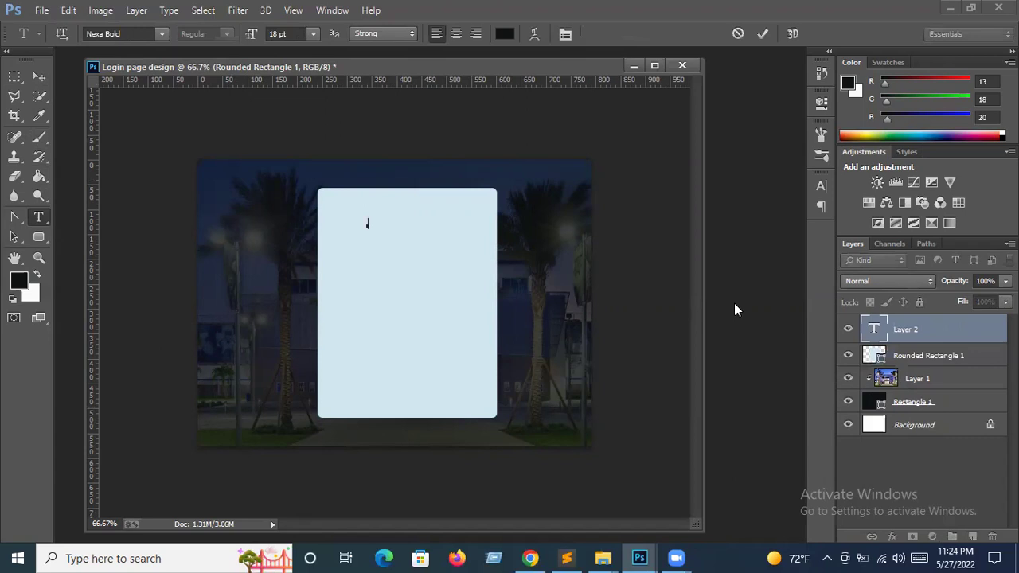
text(Lo)
text(gi)
drag(391, 224, 367, 224)
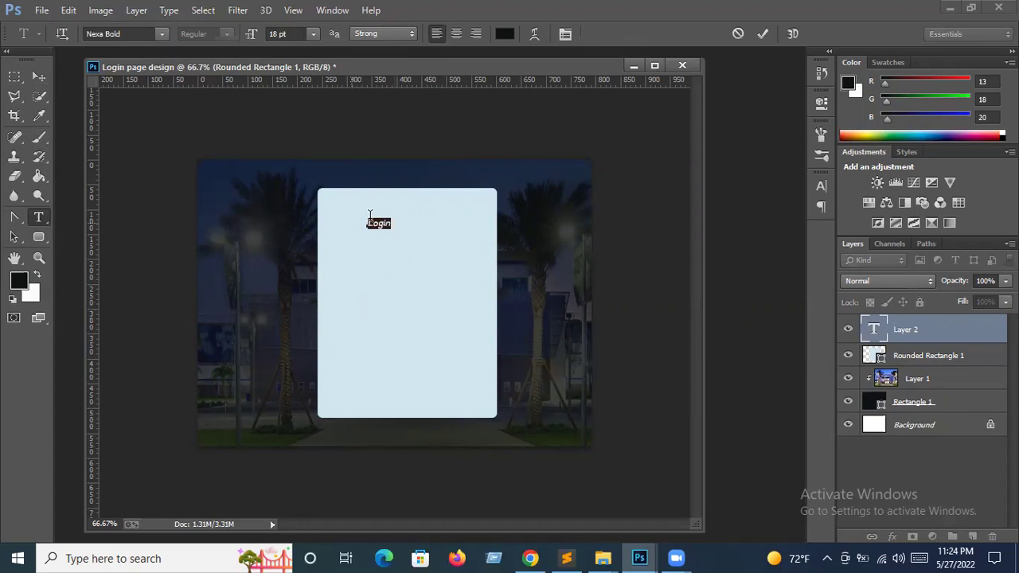
click(313, 33)
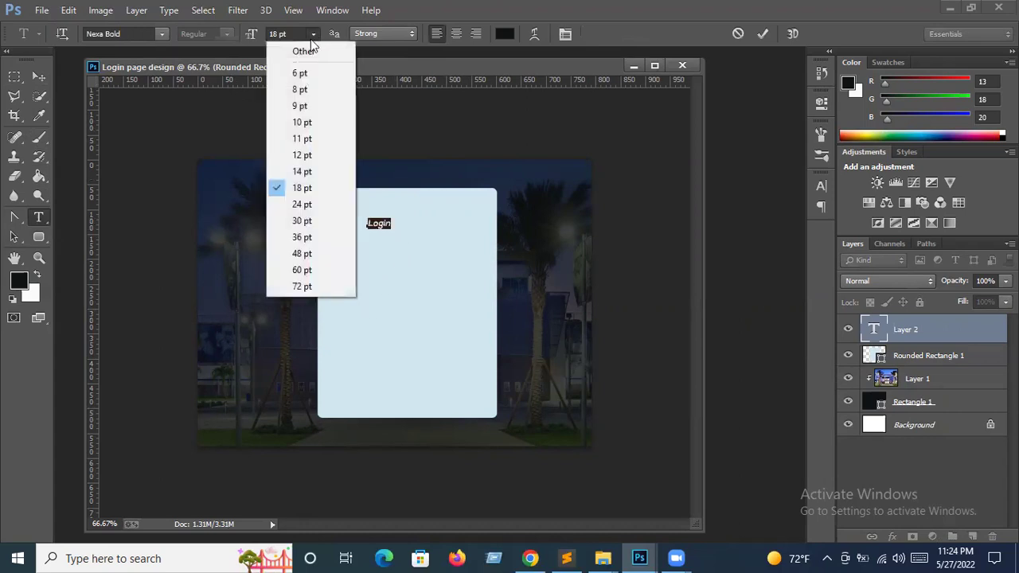
click(291, 222)
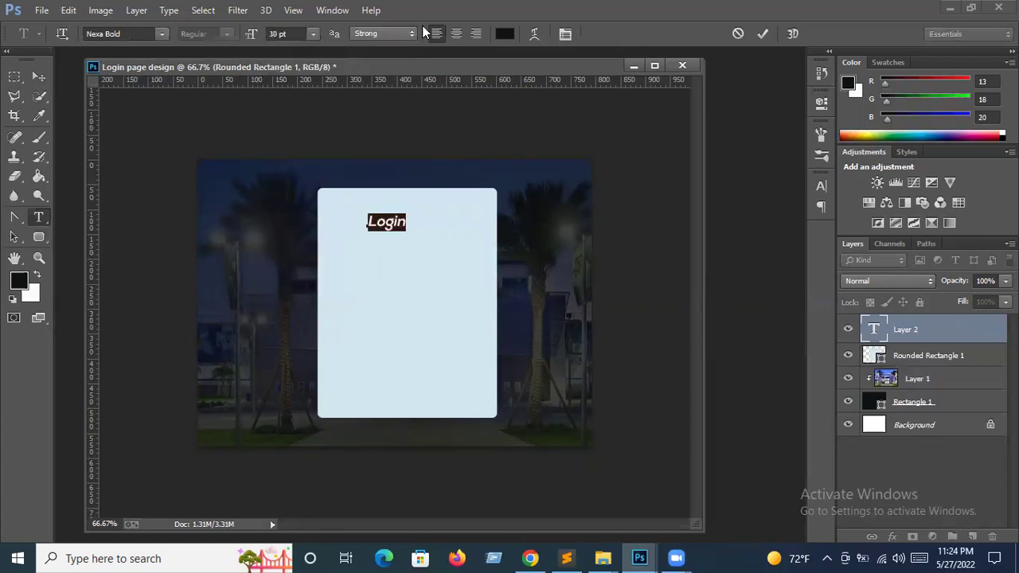
click(454, 33)
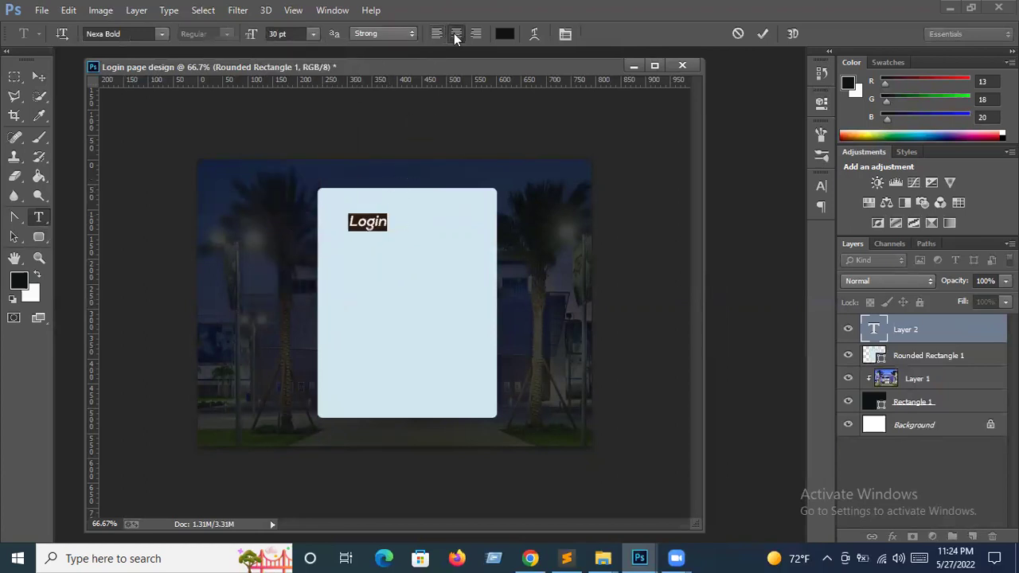
drag(364, 212, 405, 215)
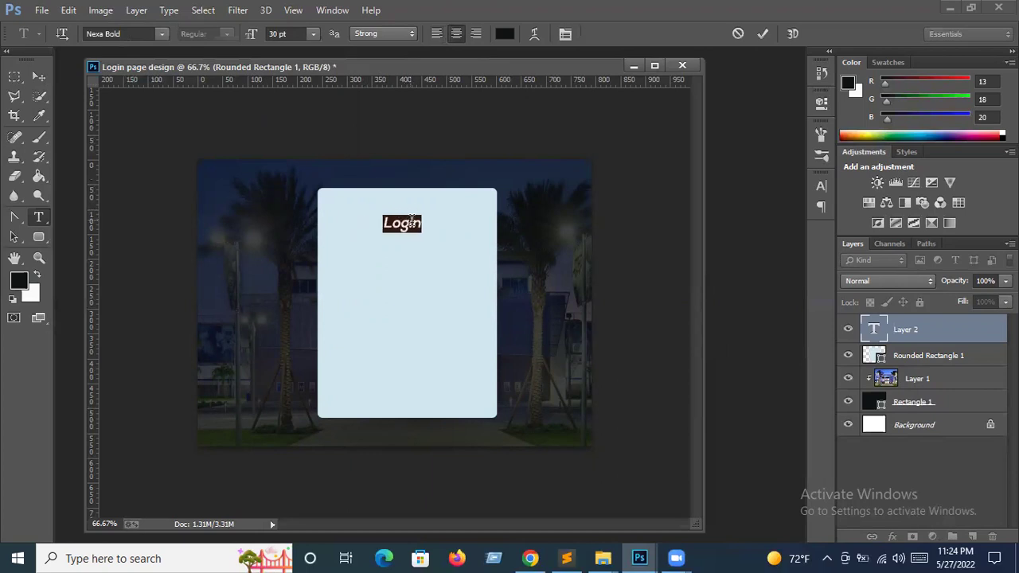
click(424, 224)
click(38, 76)
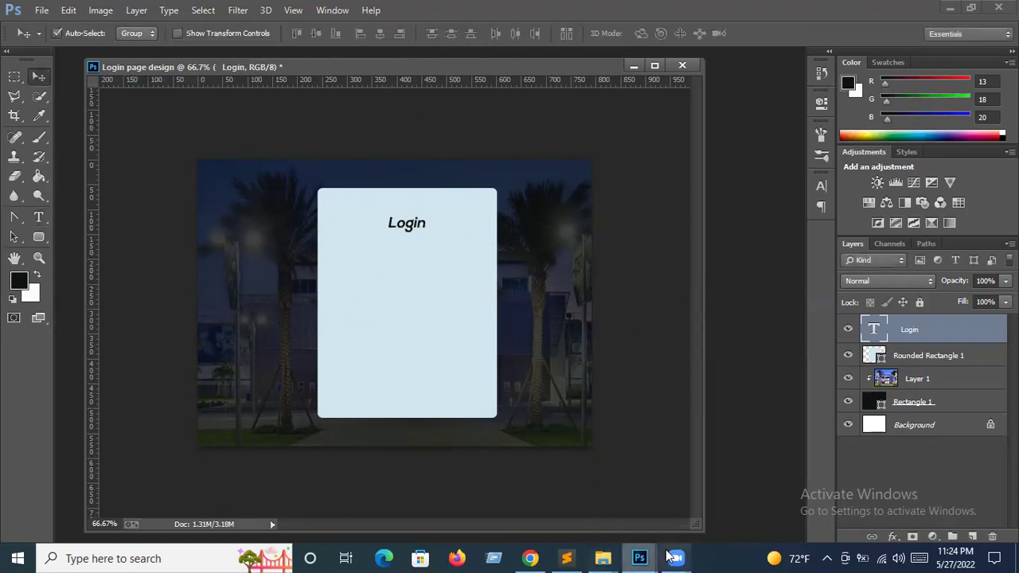
Recheck the themify reference, then draw a rounded-rectangle input box below the Login heading.
mouse_move(639, 558)
click(648, 510)
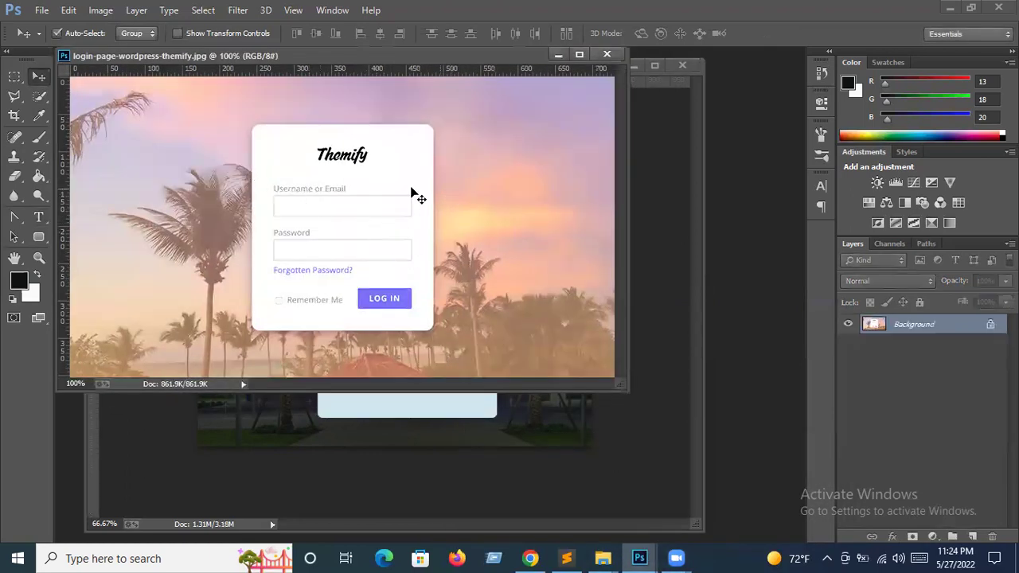
click(559, 55)
click(34, 237)
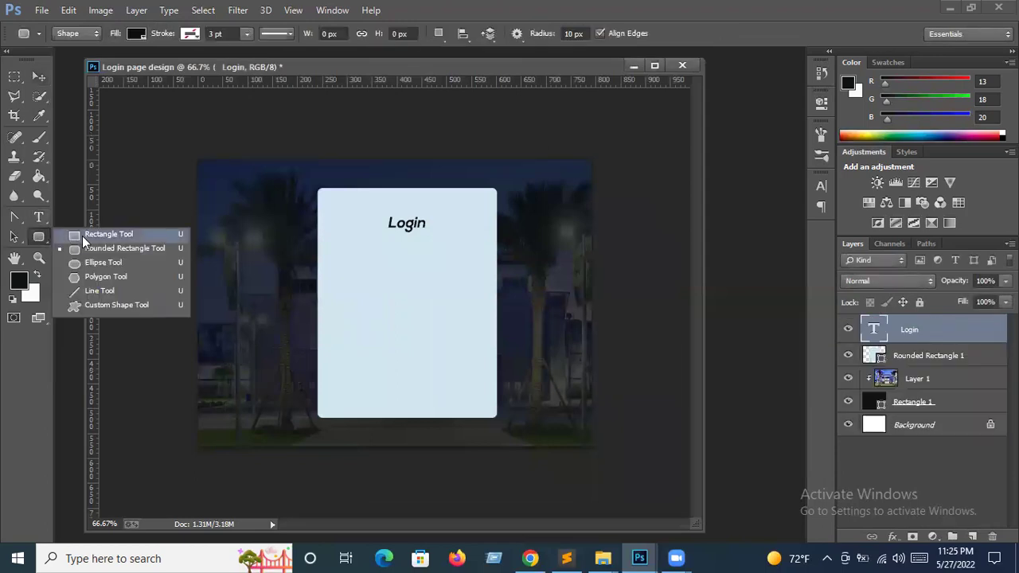
click(85, 248)
mouse_move(351, 270)
mouse_down()
mouse_move(453, 295)
mouse_move(480, 291)
mouse_up()
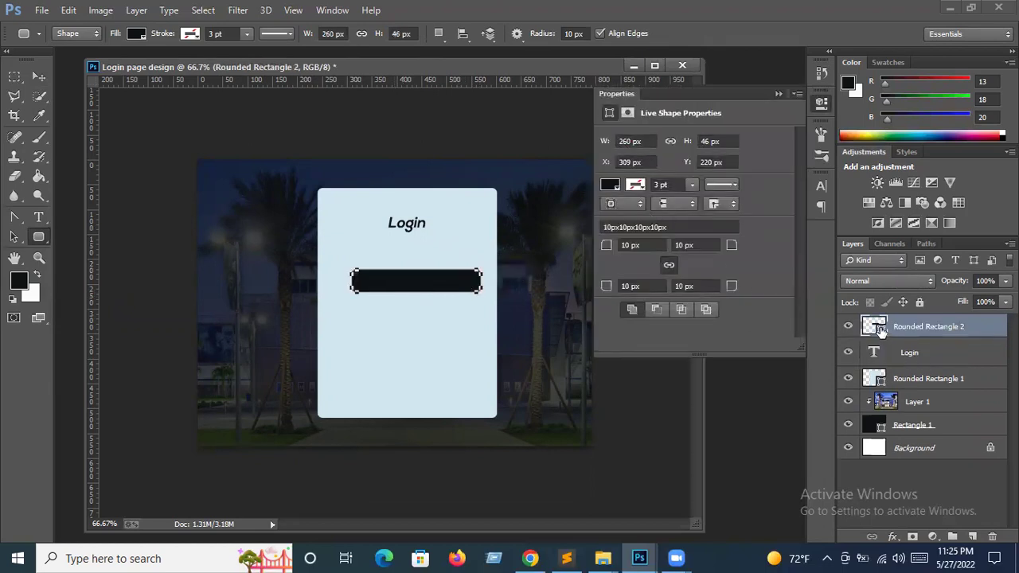
Give the rounded input box a near-white fill.
double_click(876, 326)
click(629, 70)
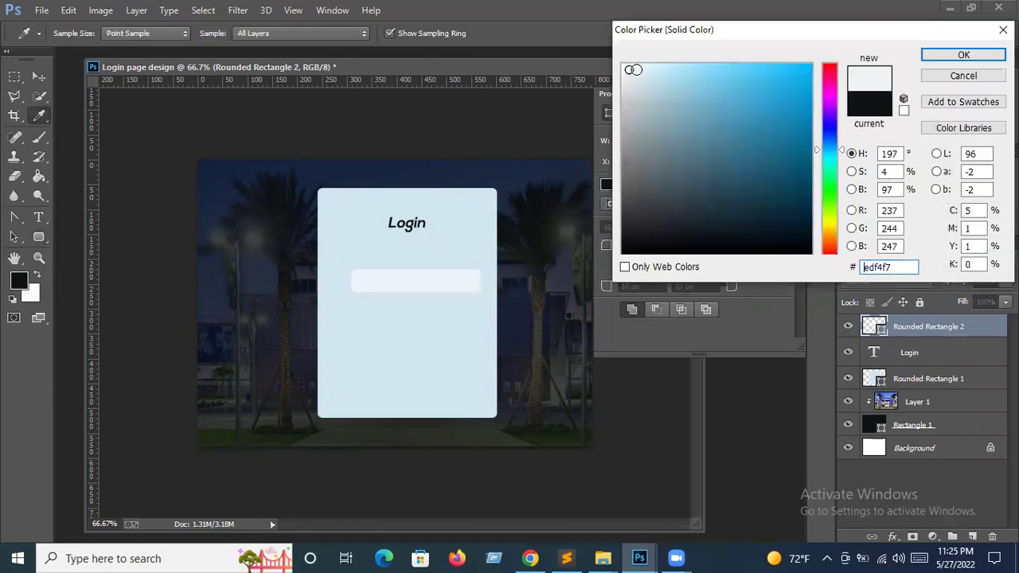
click(641, 79)
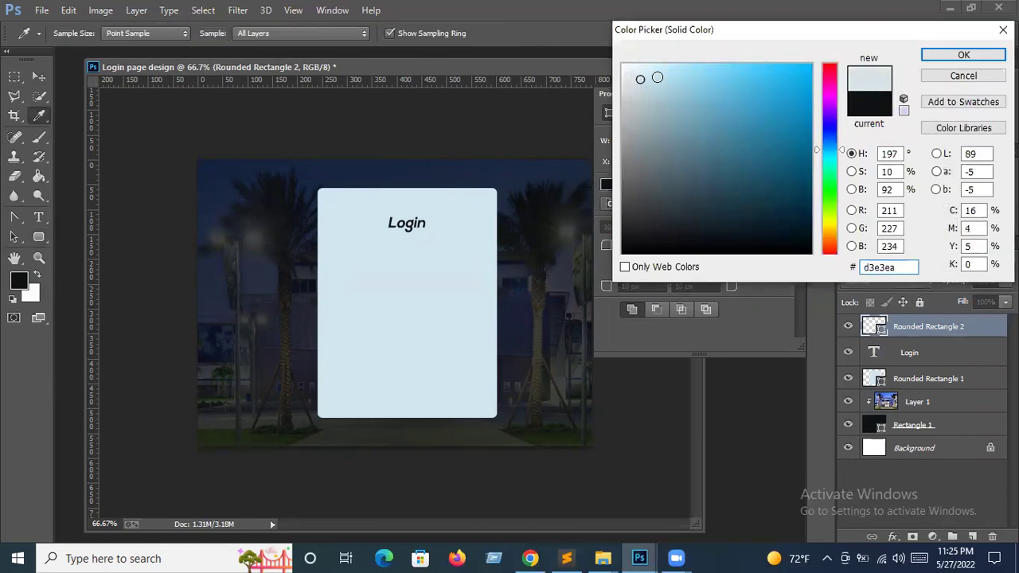
click(625, 69)
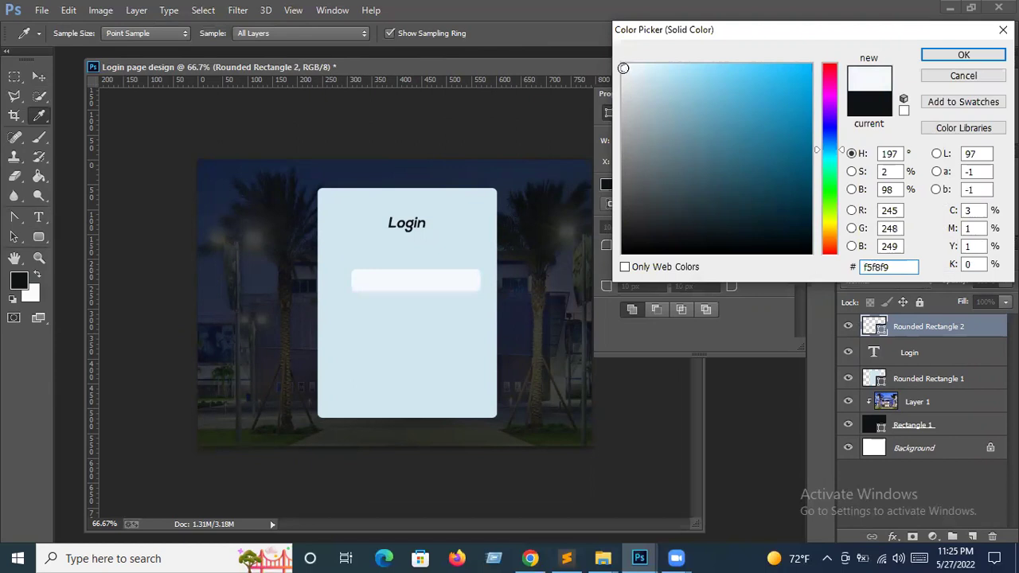
click(960, 57)
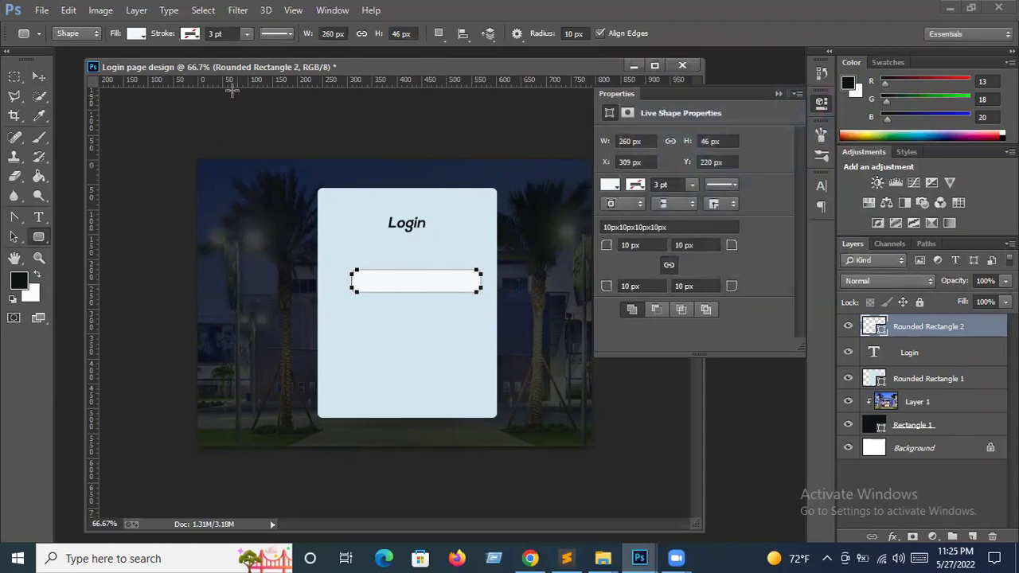
Give the input box a solid black outline 1 pt wide.
click(191, 35)
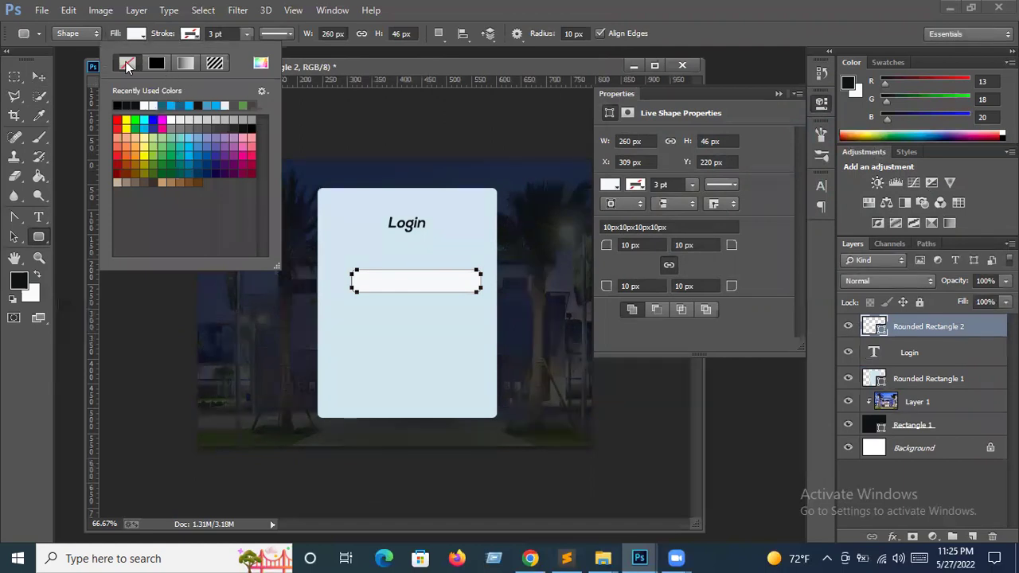
click(158, 64)
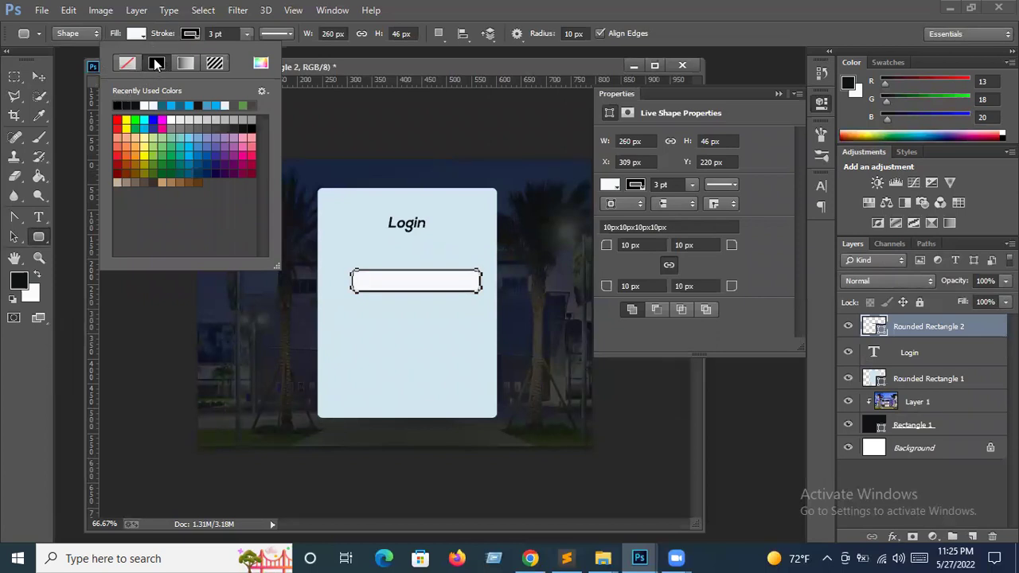
click(192, 36)
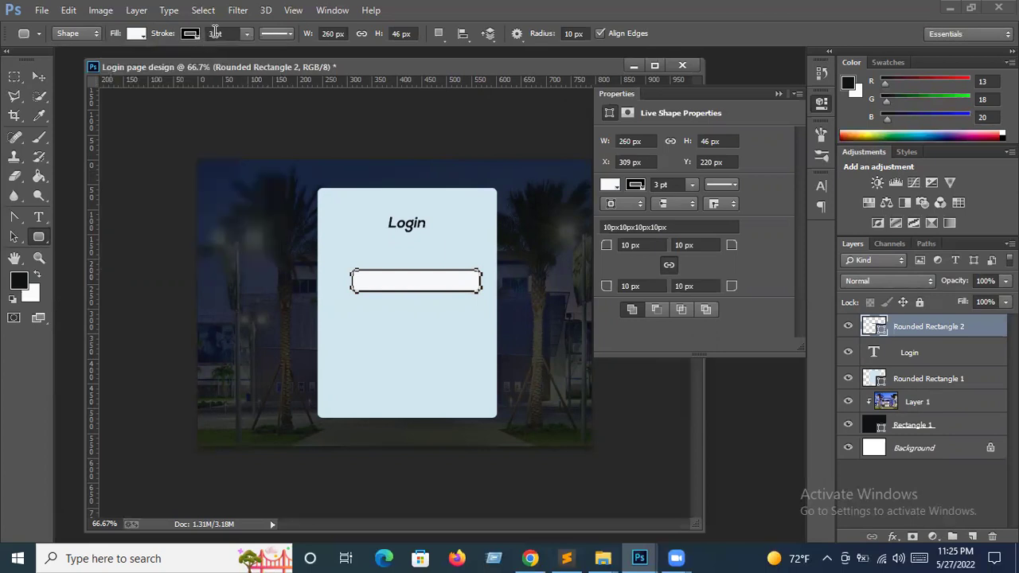
click(215, 34)
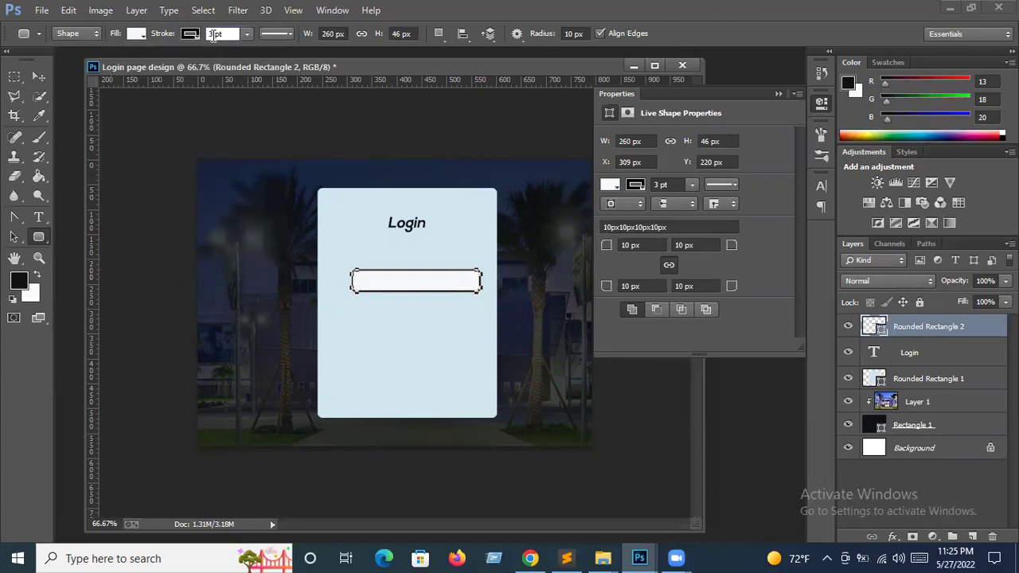
text(1)
key(Return)
key(Return)
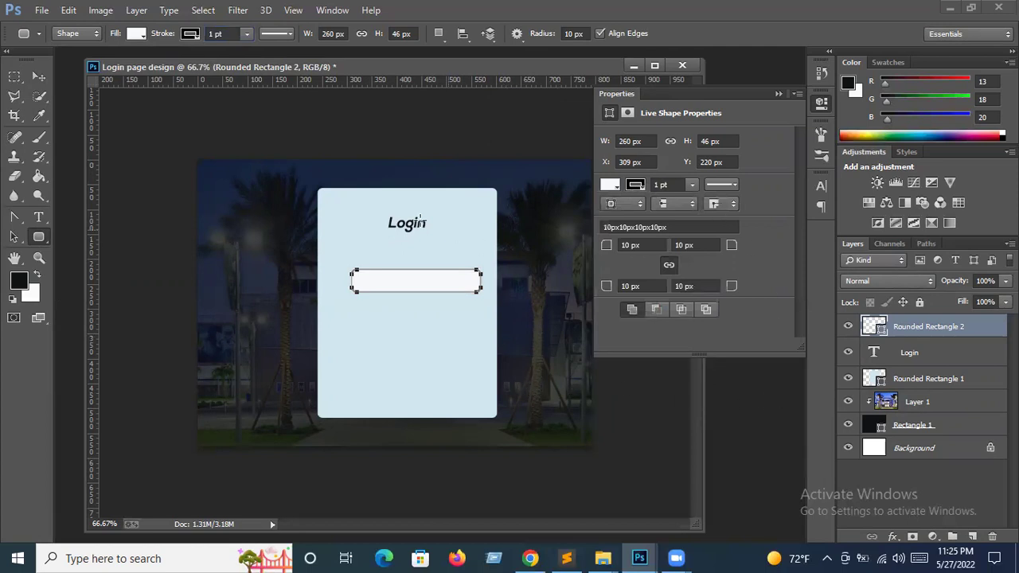
Nudge the input box left, duplicate it, and drop the copy 105 px lower.
click(40, 75)
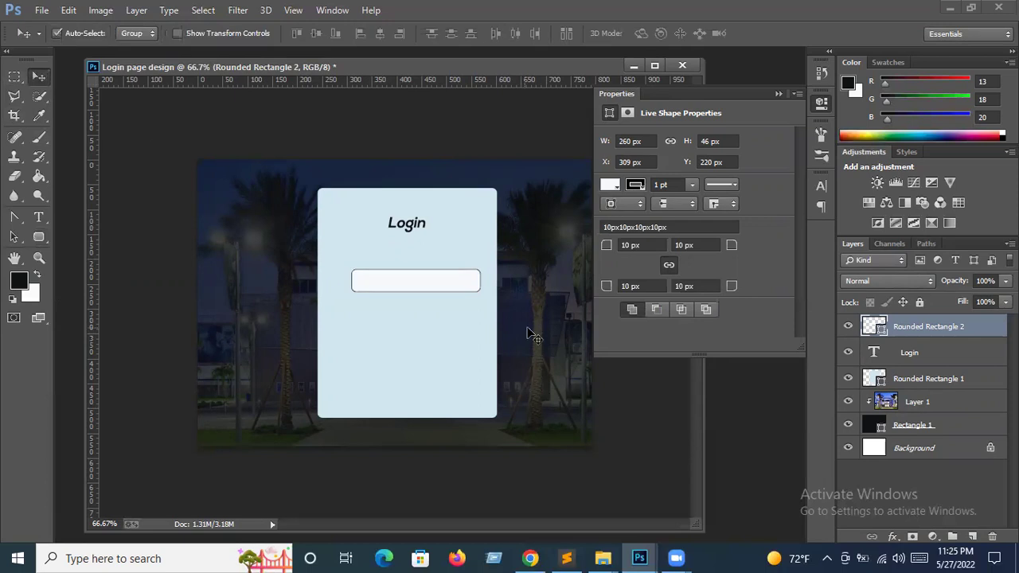
click(779, 95)
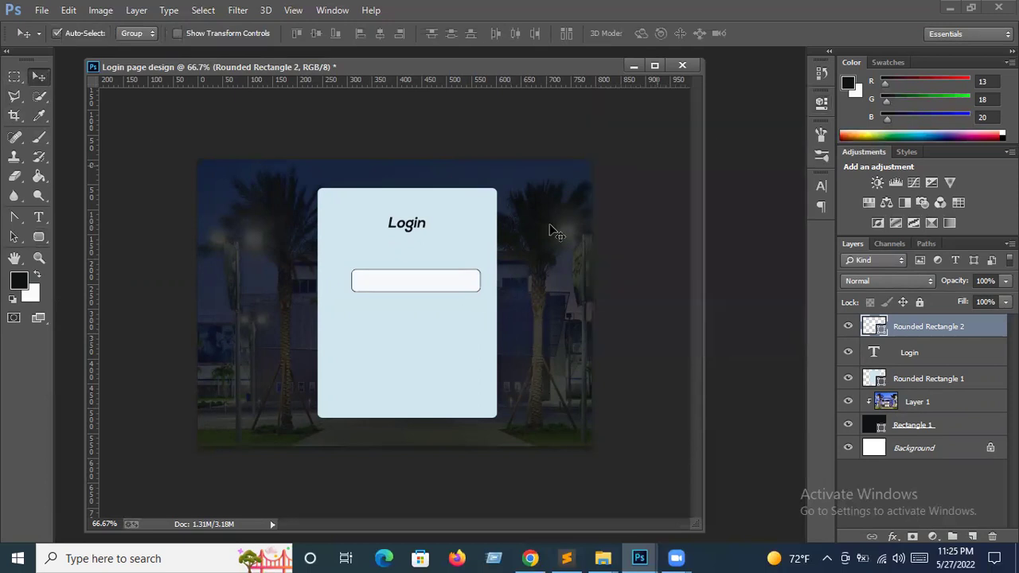
drag(389, 285, 384, 285)
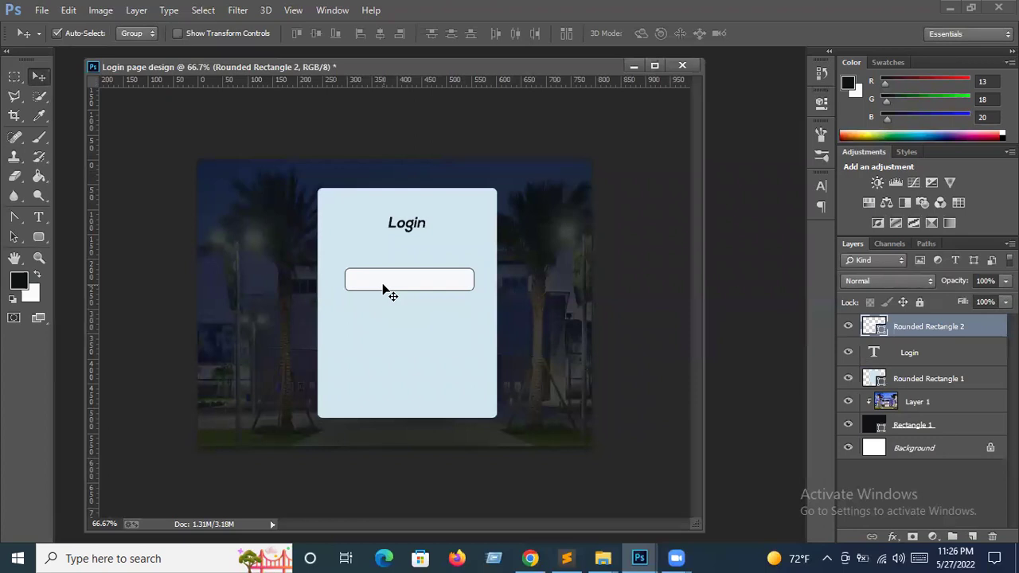
key(ctrl+j)
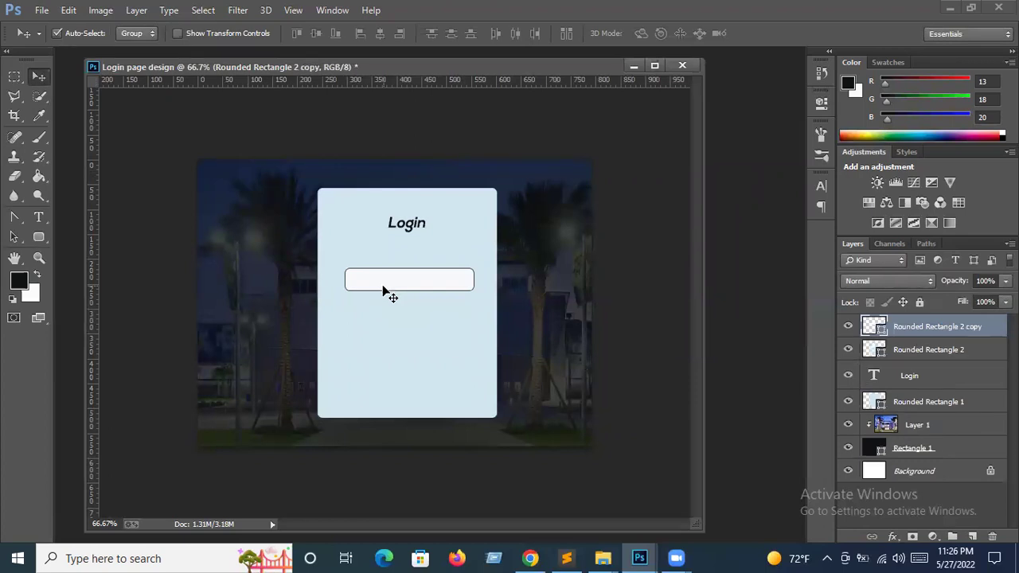
drag(384, 290, 387, 337)
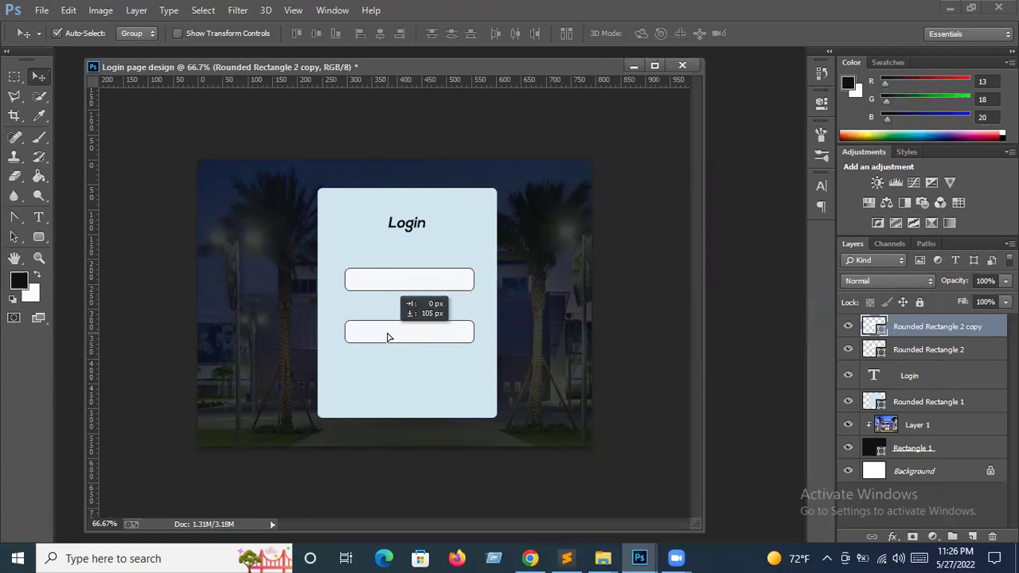
drag(387, 337, 389, 338)
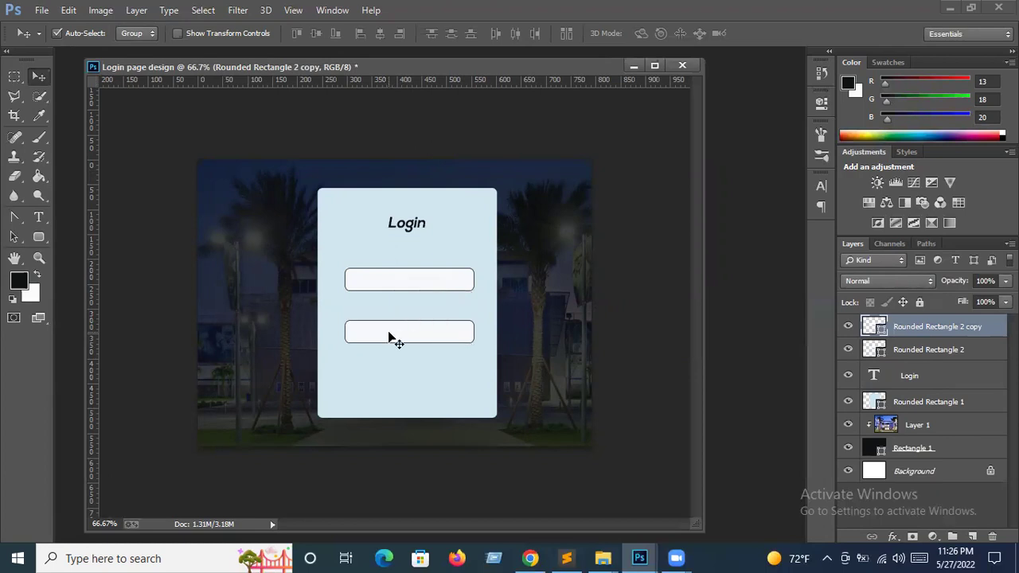
Type the label 'User name or Email' above the first input box.
click(39, 217)
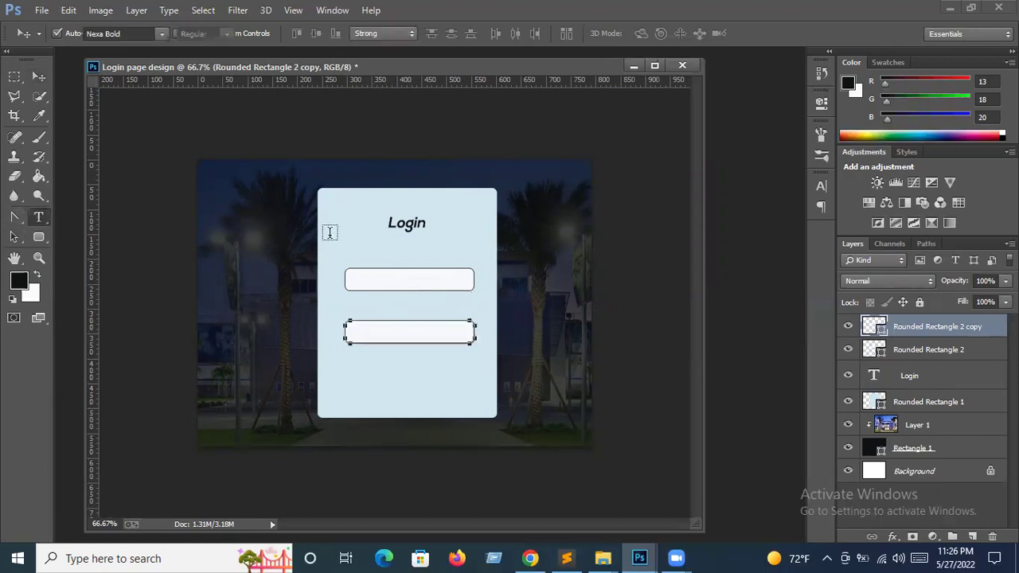
click(352, 260)
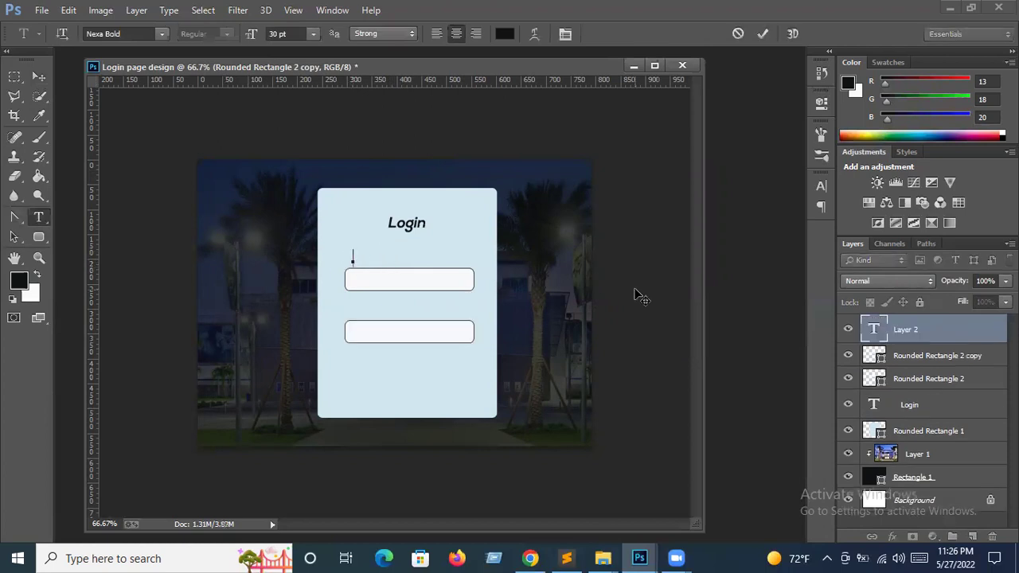
text(User)
text( N)
key(BackSpace)
key(BackSpace)
text(name or Email)
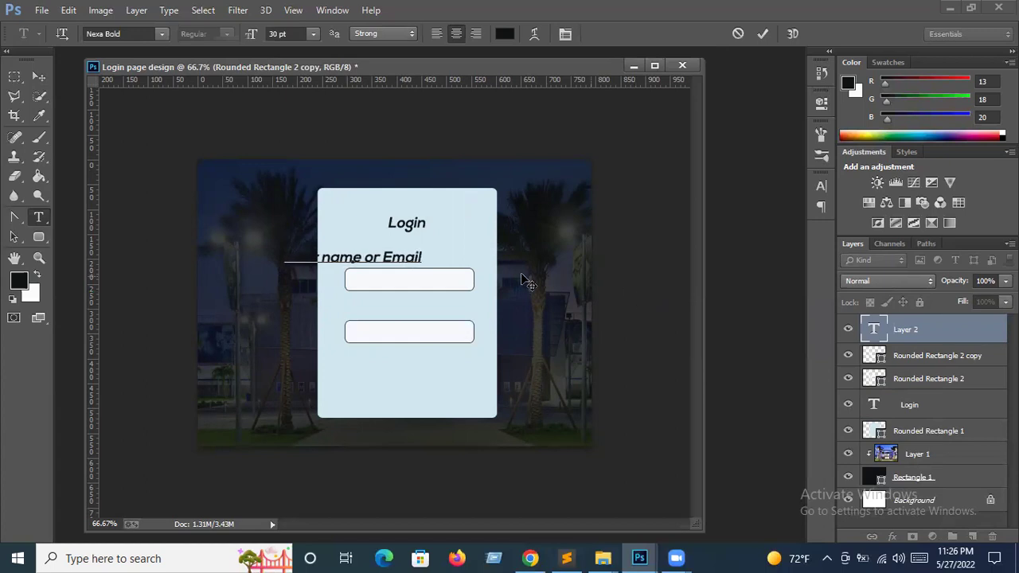
drag(427, 254, 282, 257)
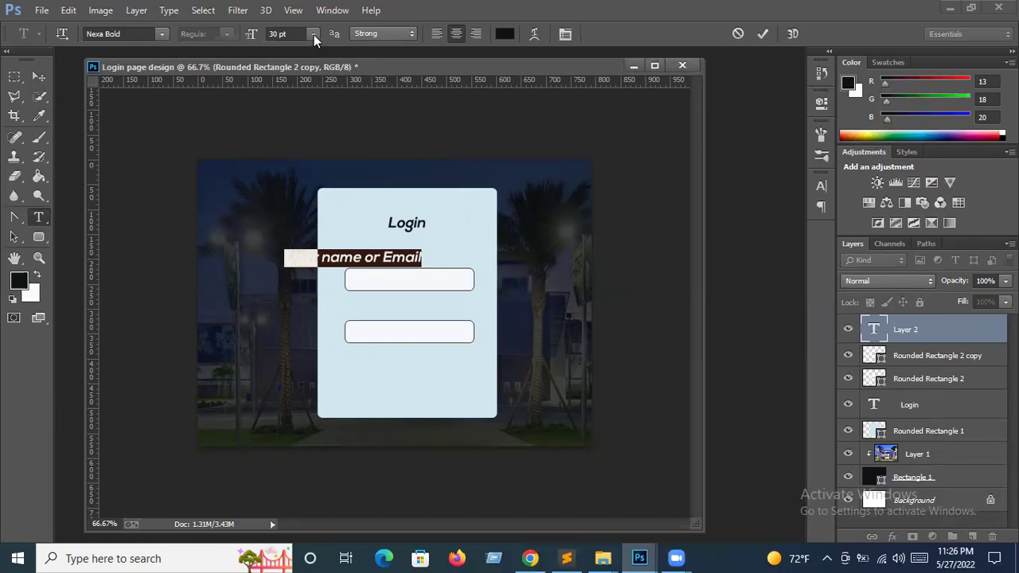
Set the label to 20 pt and position it above the first box.
click(315, 33)
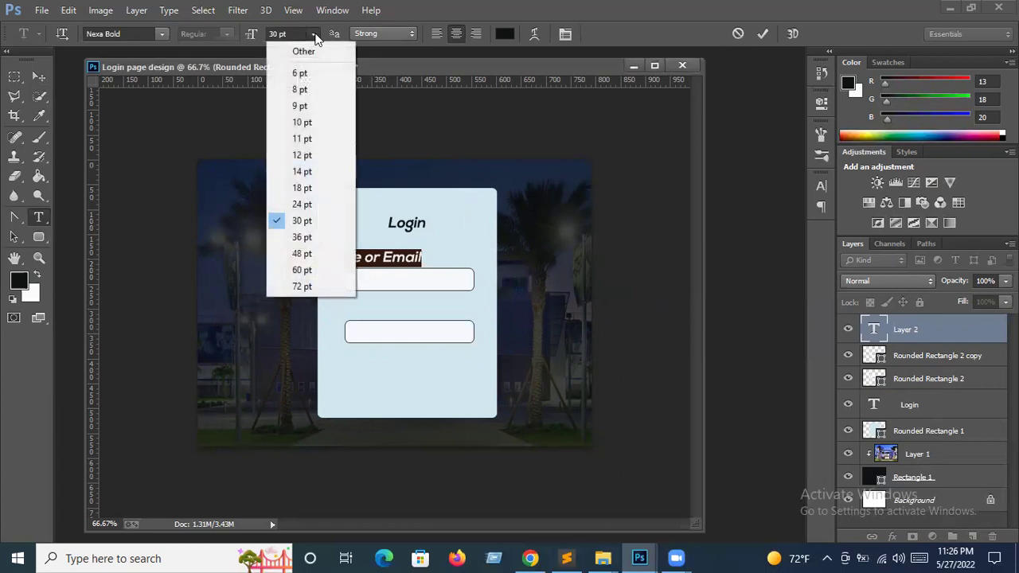
click(302, 188)
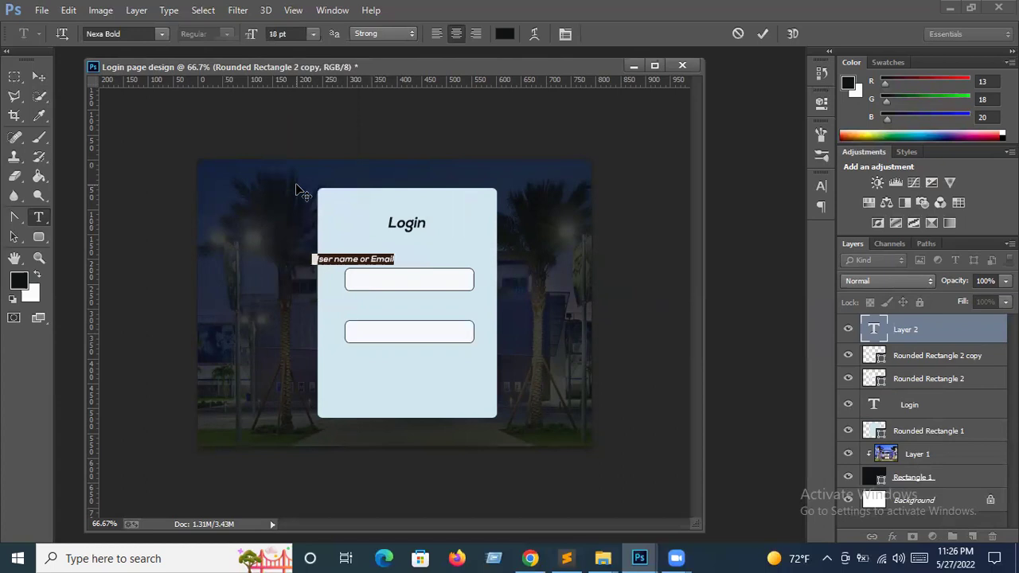
click(314, 32)
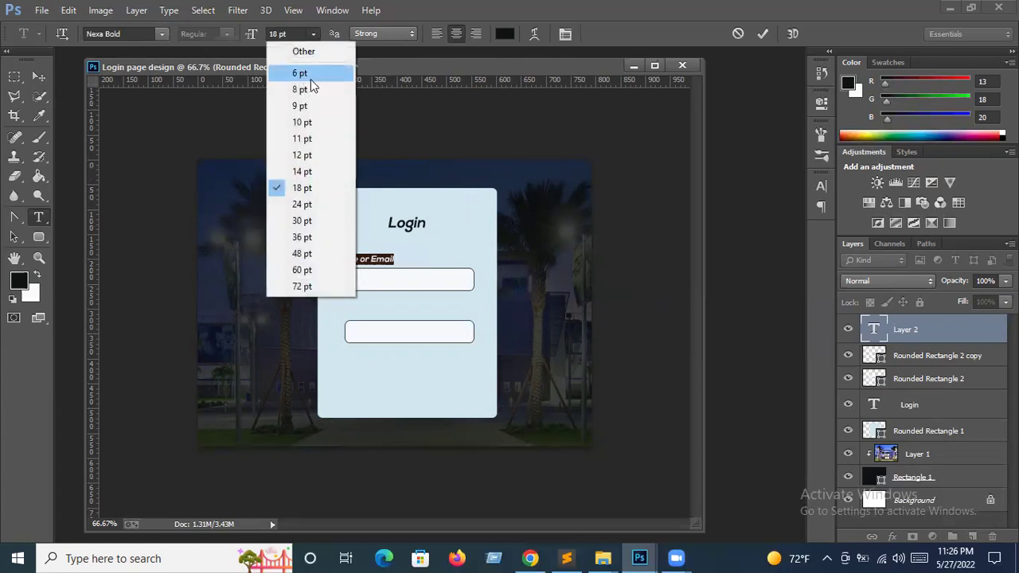
click(301, 204)
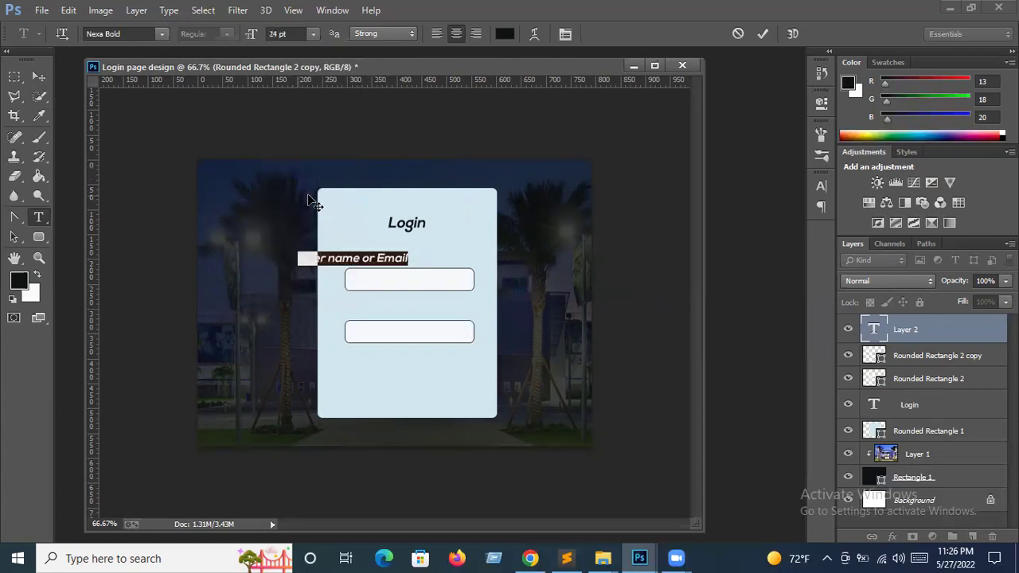
drag(350, 247, 391, 247)
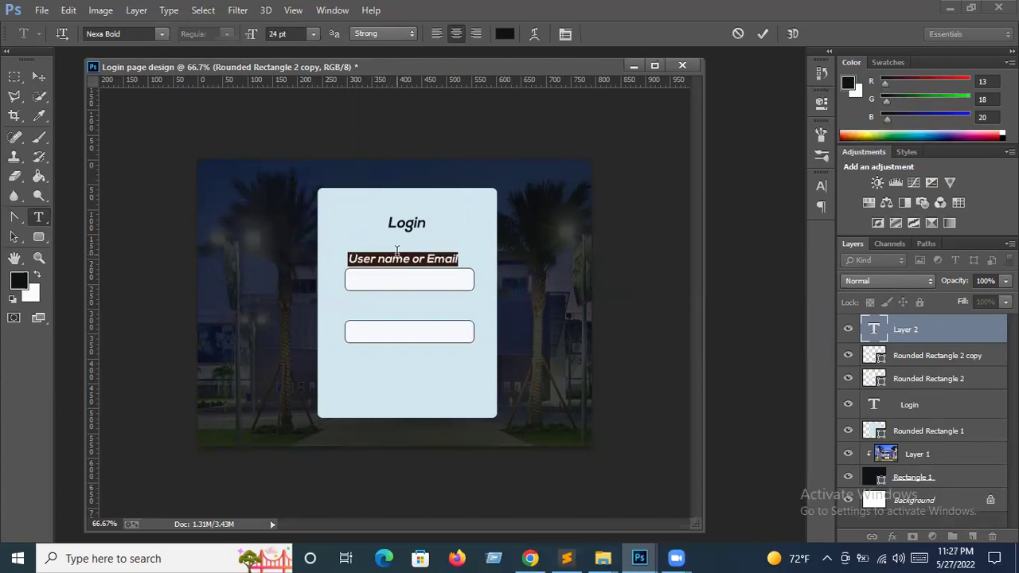
click(281, 34)
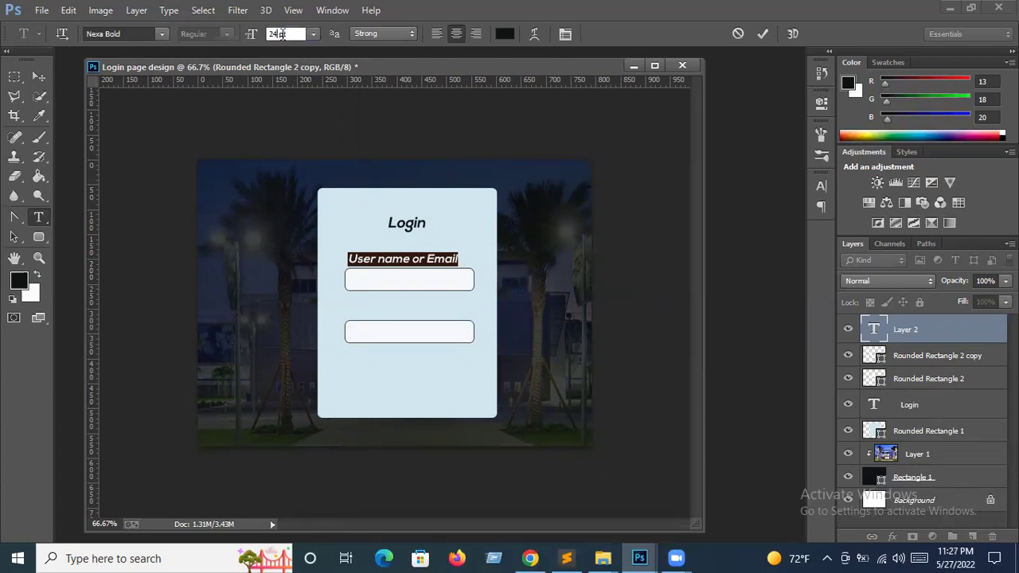
text(20)
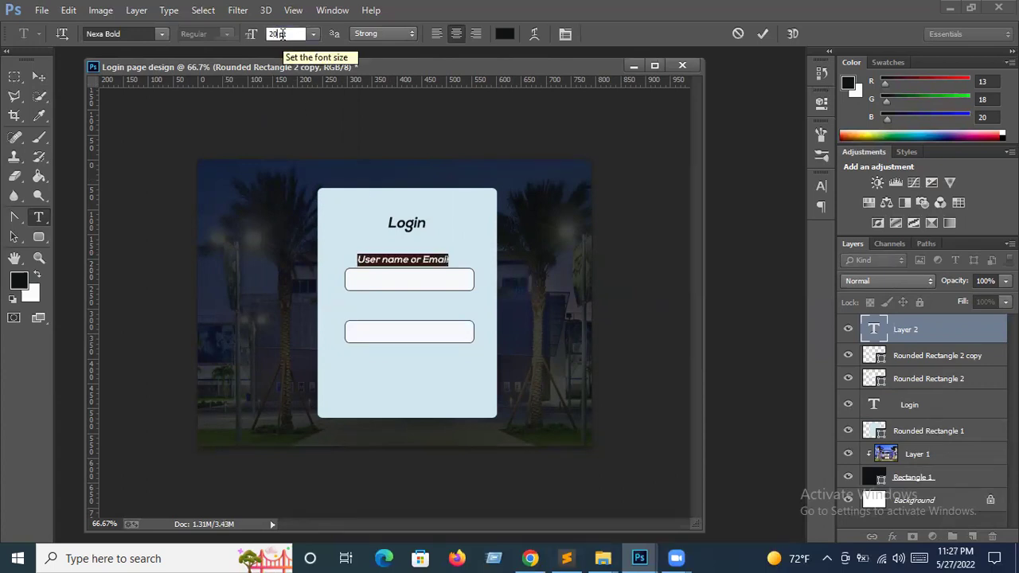
drag(411, 255, 400, 253)
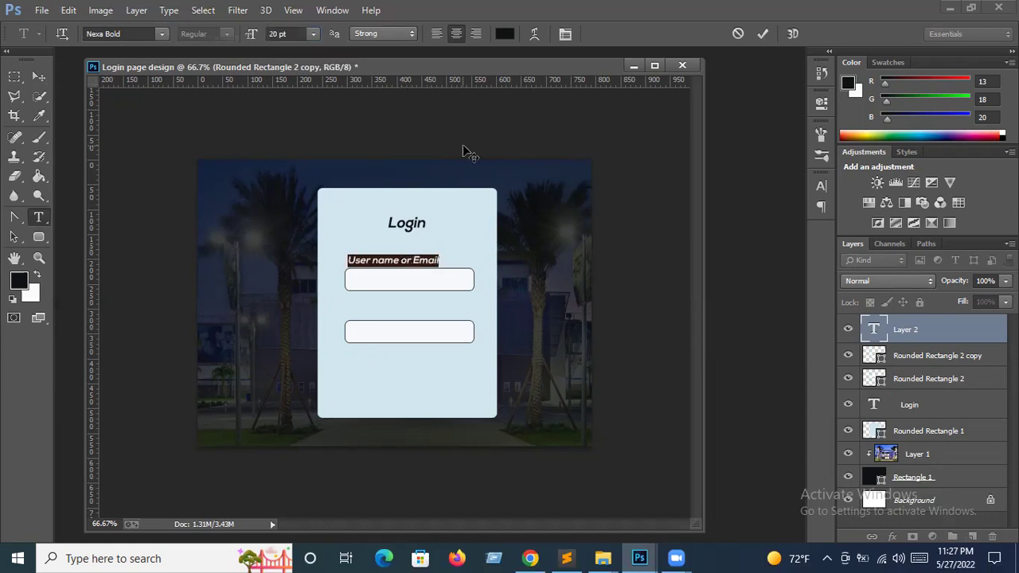
Colour the label grey-blue #657880.
click(504, 33)
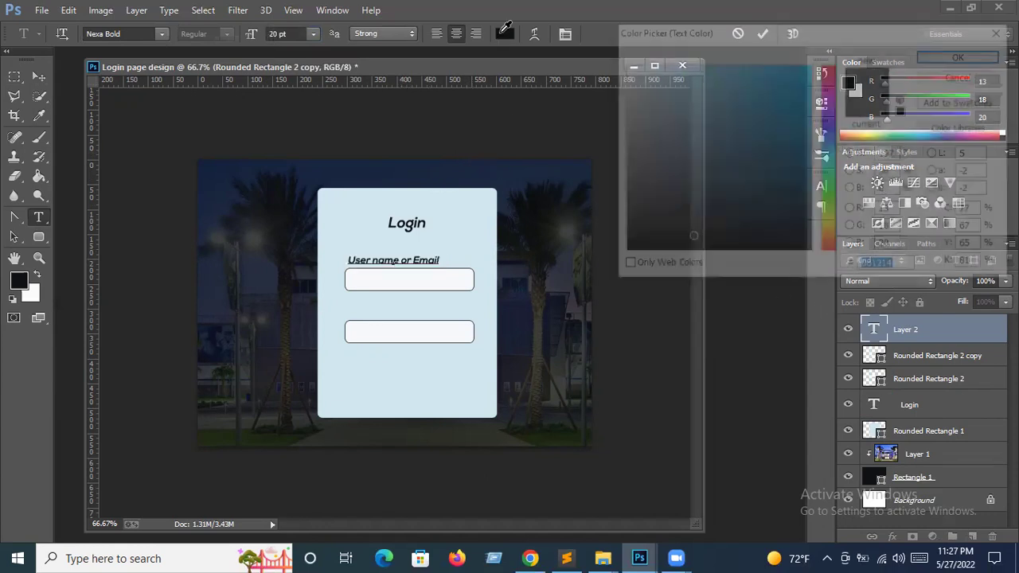
click(671, 201)
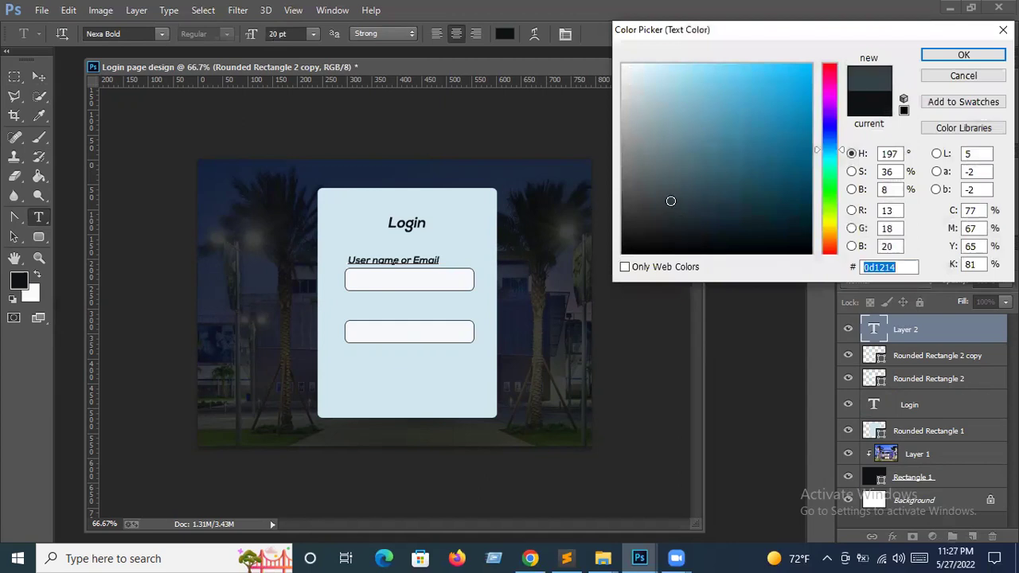
click(656, 187)
click(659, 165)
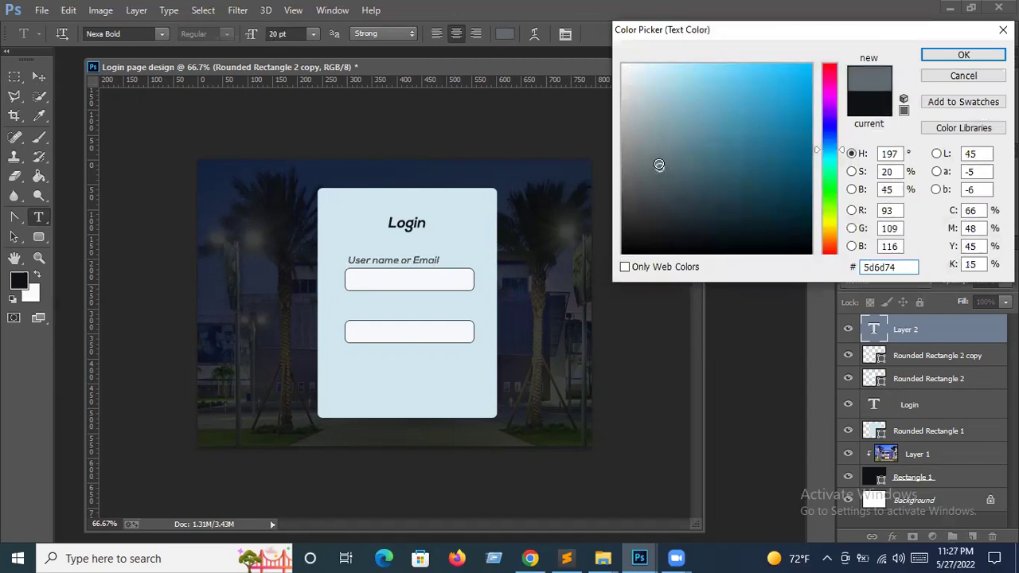
click(661, 158)
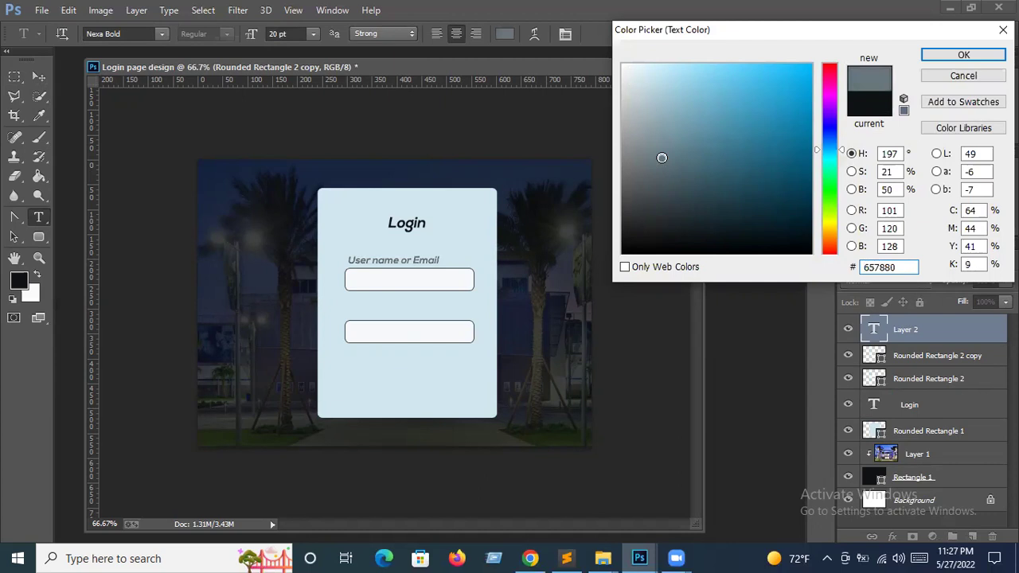
click(962, 56)
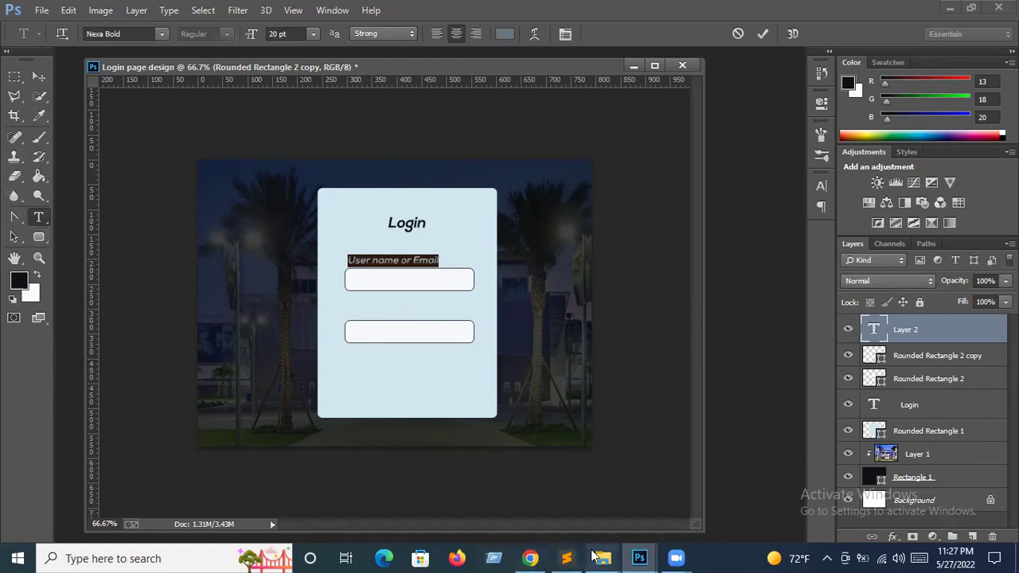
click(602, 558)
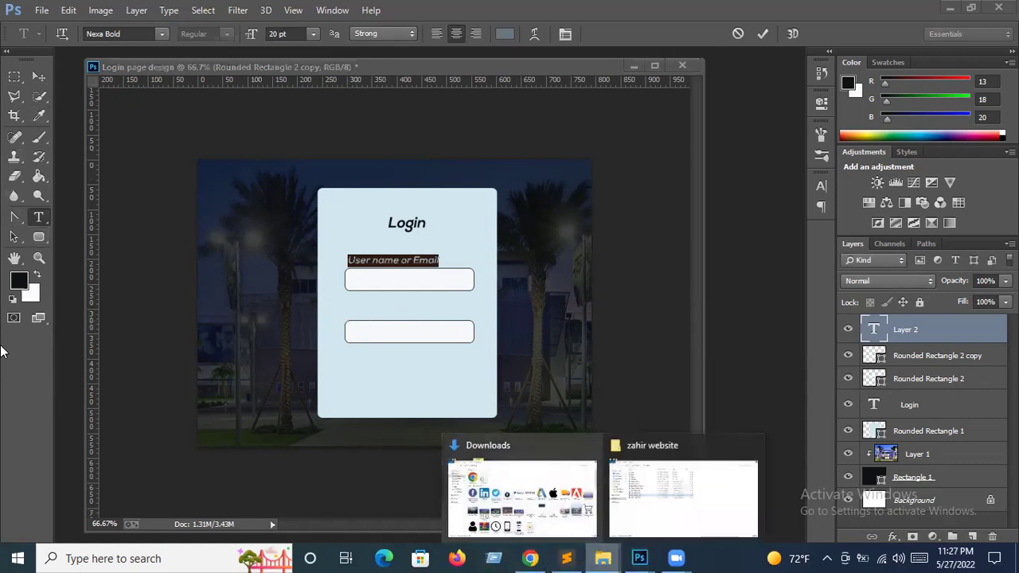
mouse_move(639, 559)
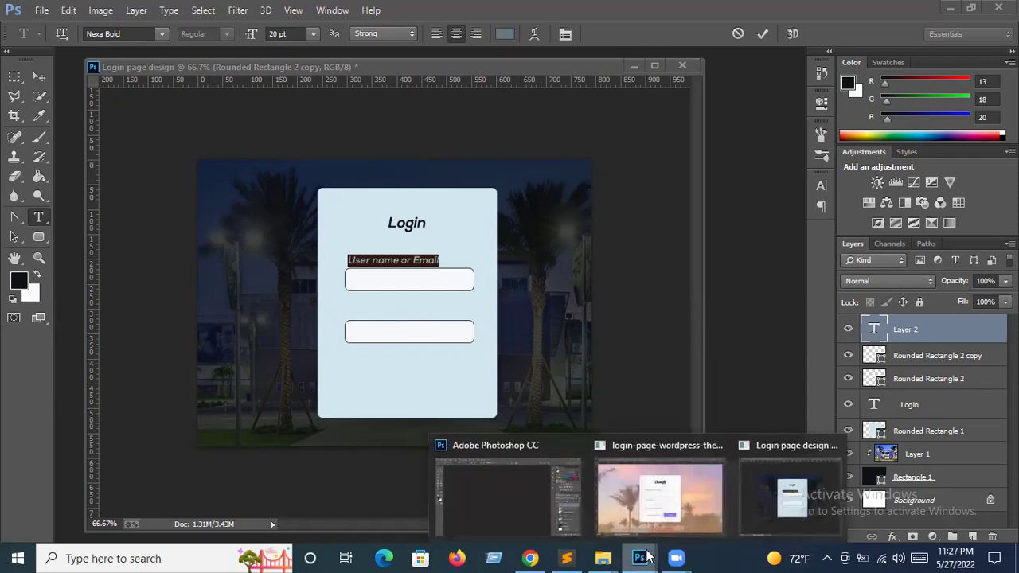
click(697, 477)
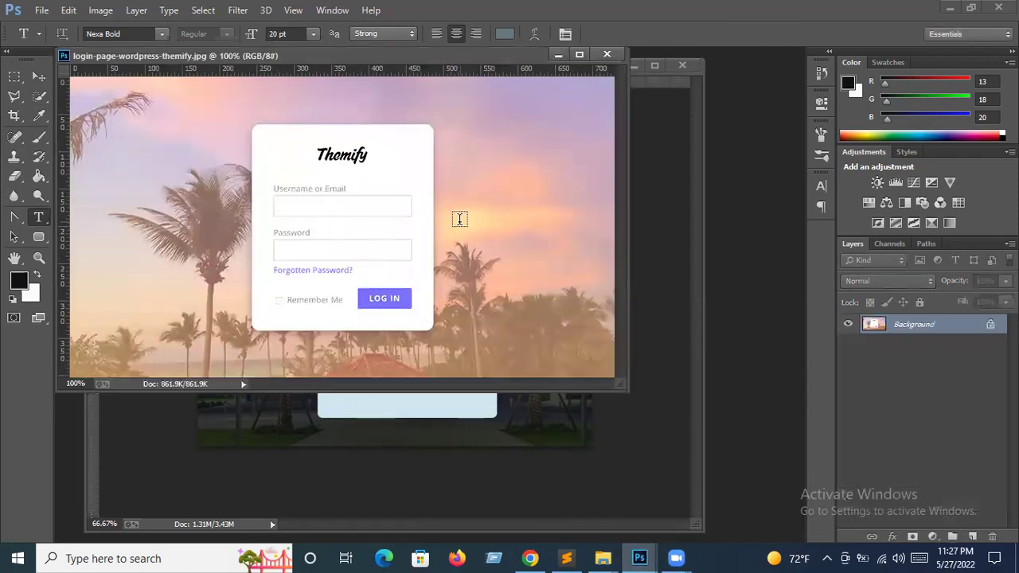
click(560, 56)
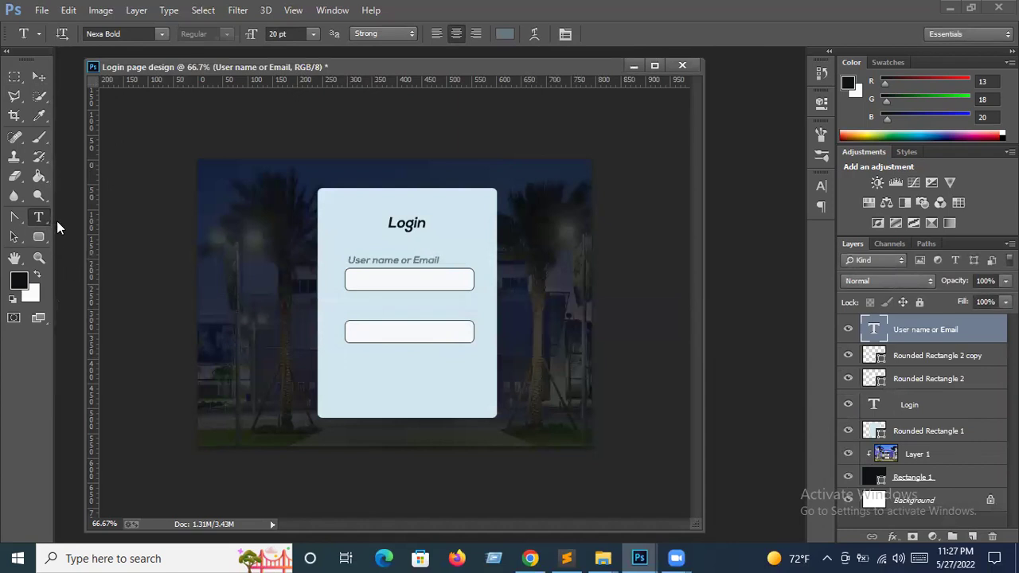
Add a 'Password' label aligned above the second input box.
click(348, 313)
text(Password)
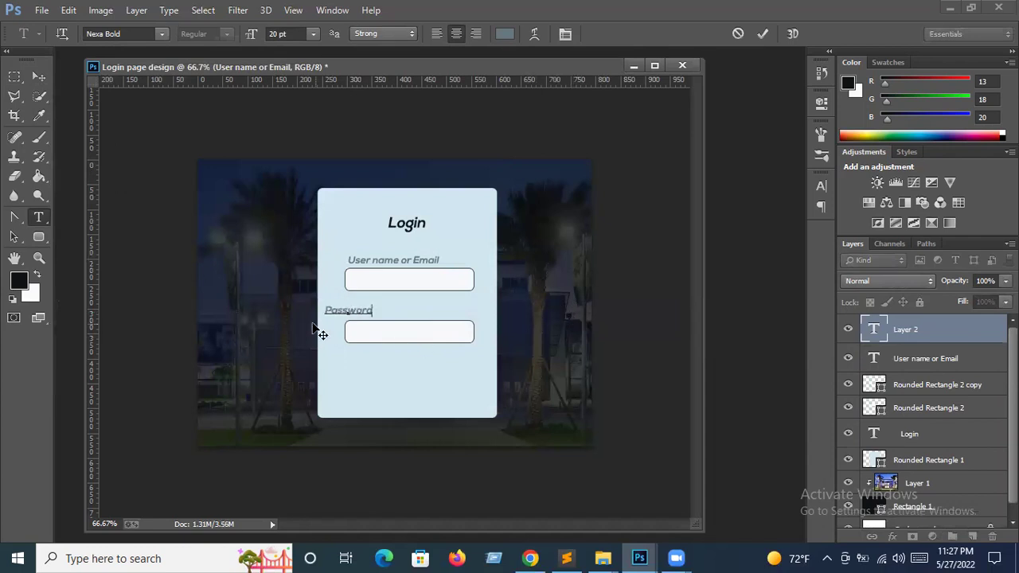
drag(353, 308, 362, 306)
drag(361, 304, 363, 299)
click(41, 78)
drag(392, 336, 391, 336)
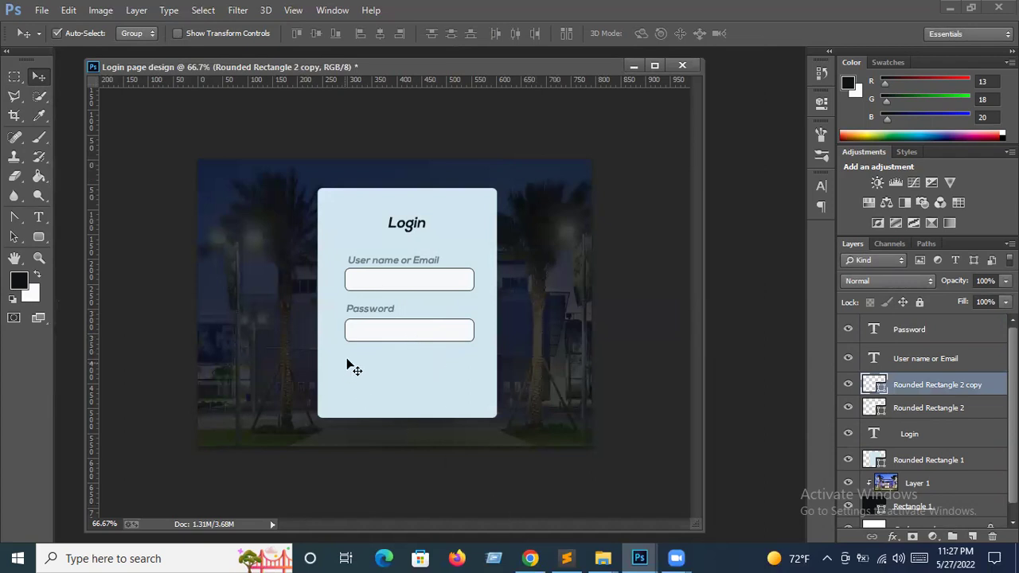
Start a new text line reading 'For' below the password box.
click(38, 216)
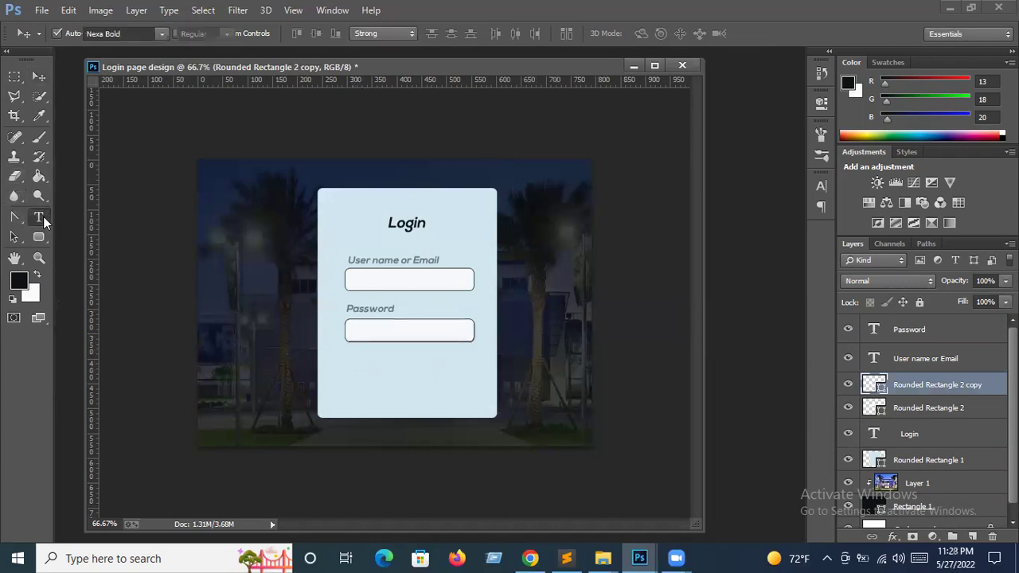
click(346, 352)
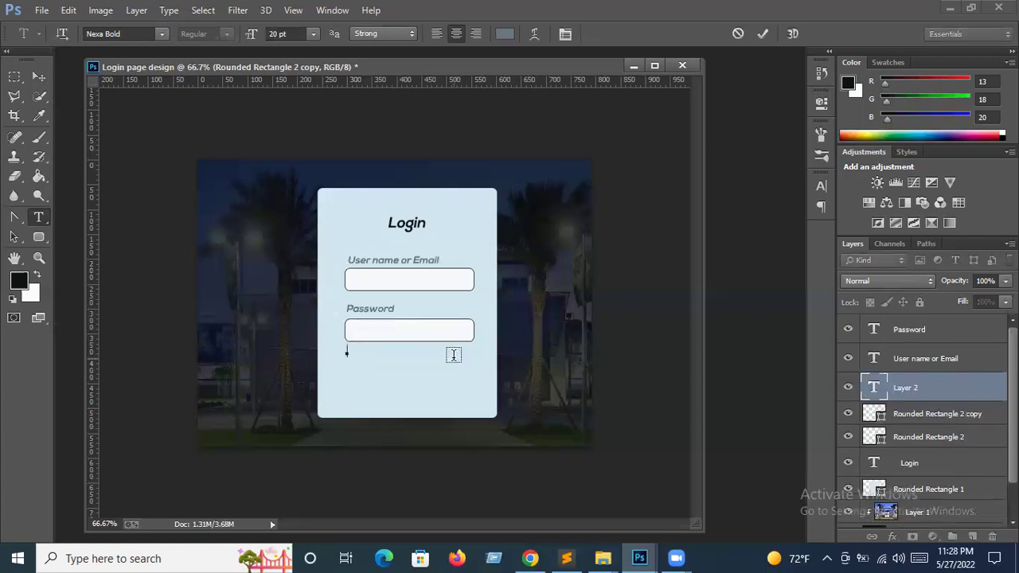
text(For)
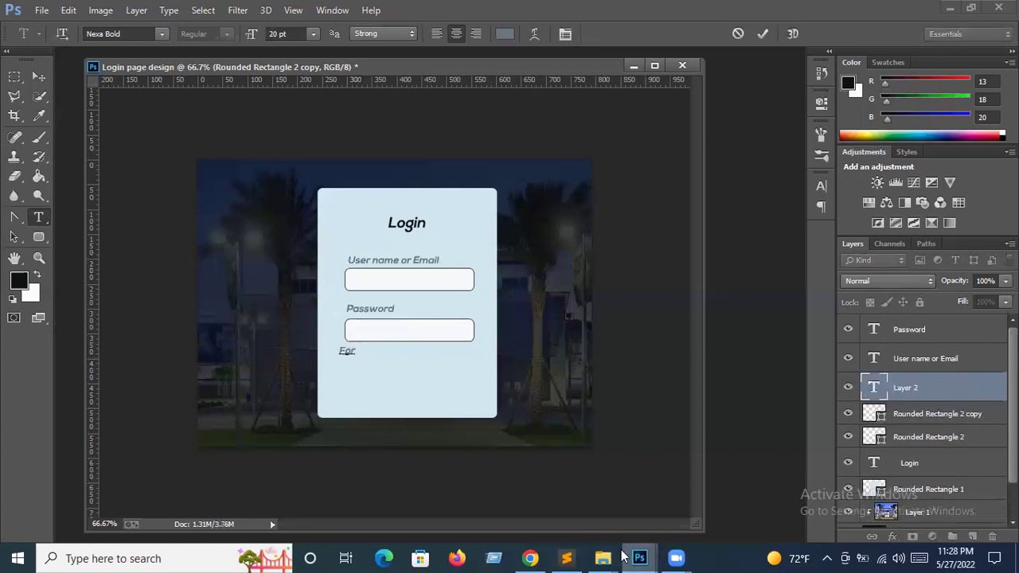
Check the reference, then complete the line as 'Forgotten Password ?' under the password box.
mouse_move(640, 558)
click(649, 514)
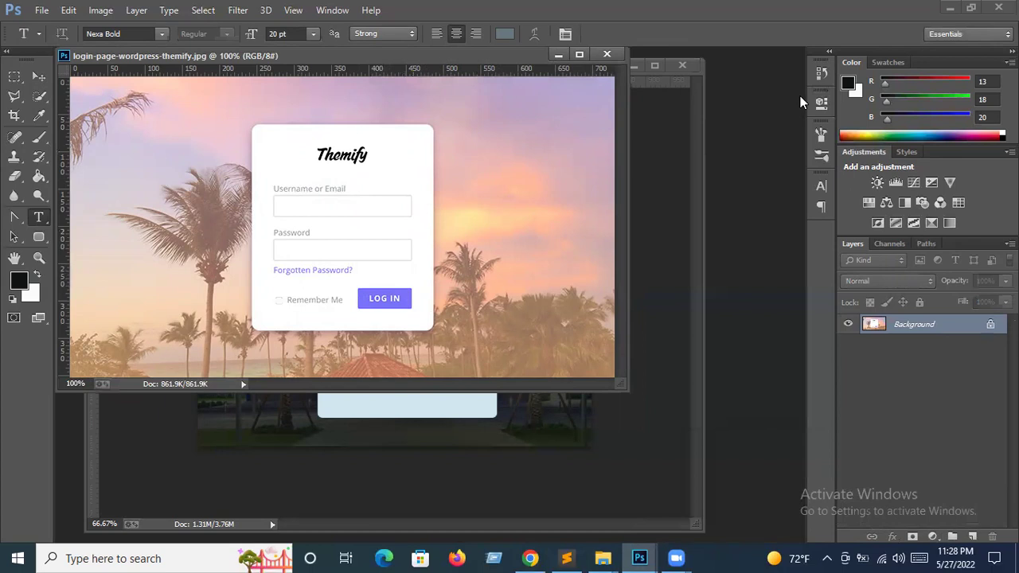
click(557, 54)
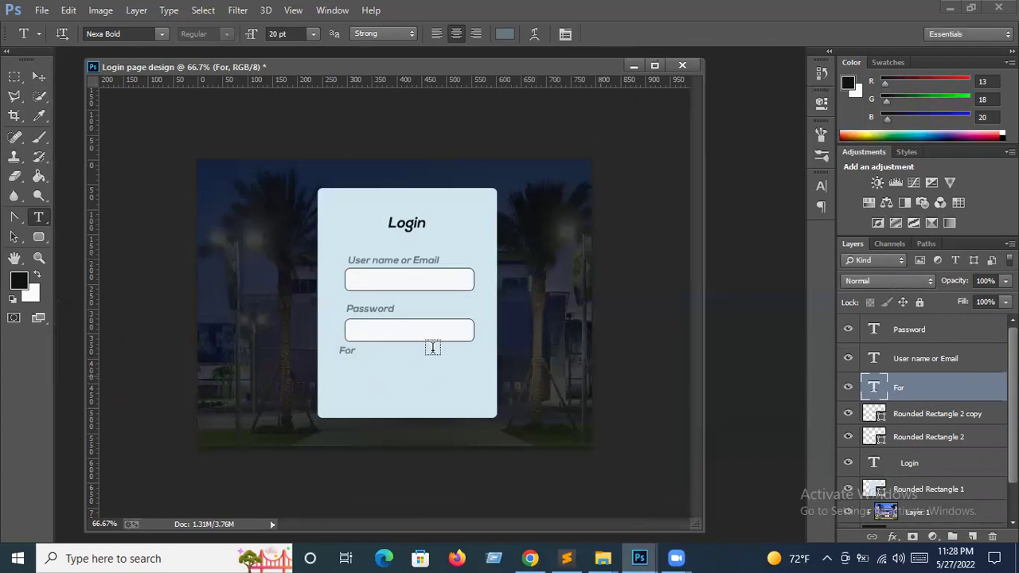
click(347, 352)
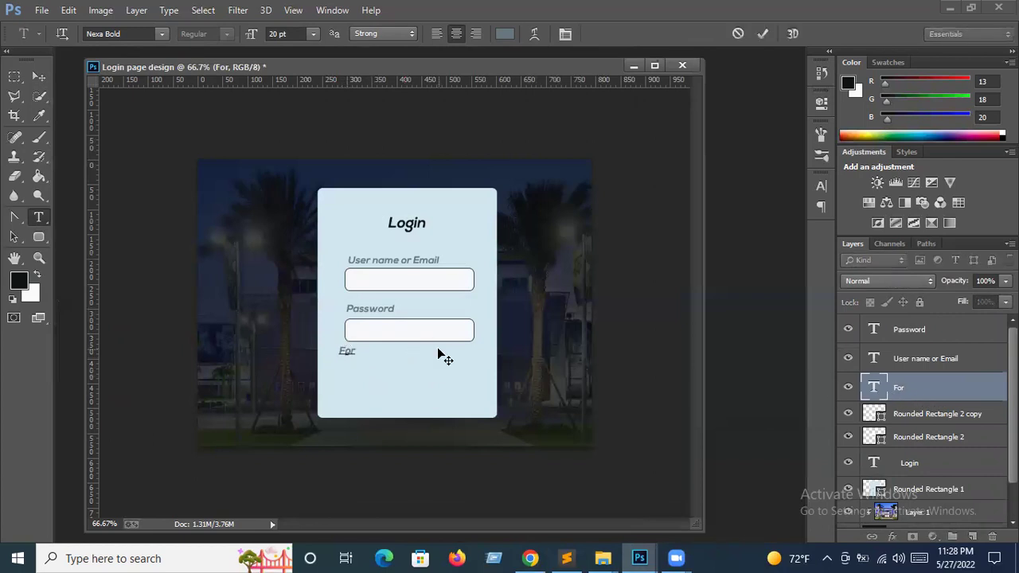
text(gotten Password)
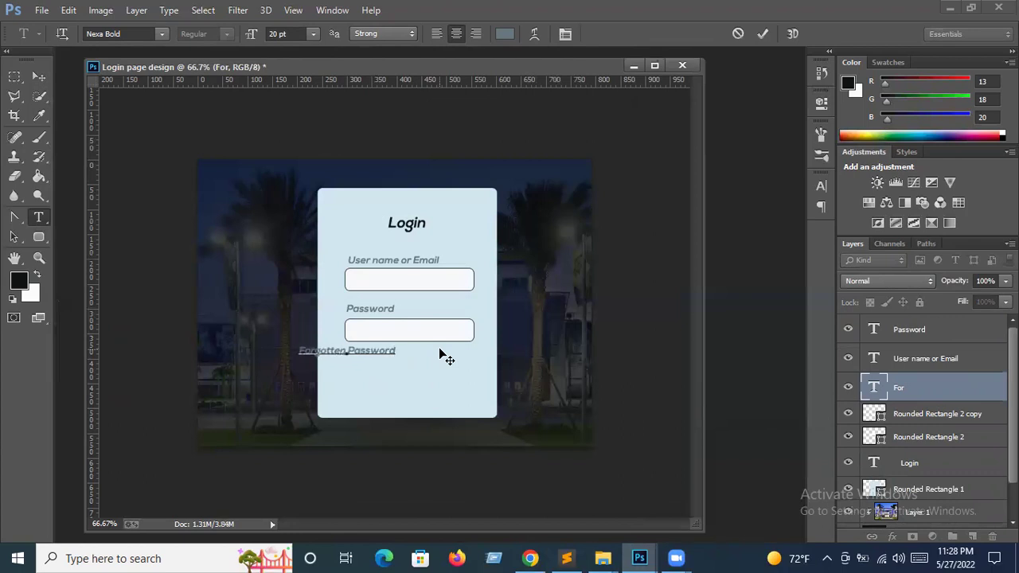
text( ?)
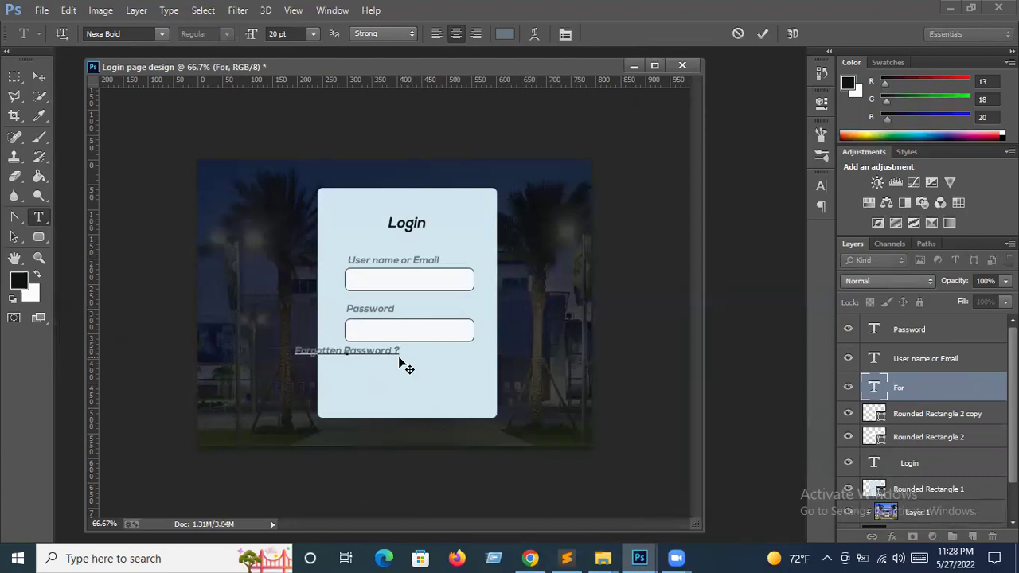
mouse_move(395, 350)
mouse_down()
mouse_move(280, 354)
mouse_move(368, 341)
mouse_up()
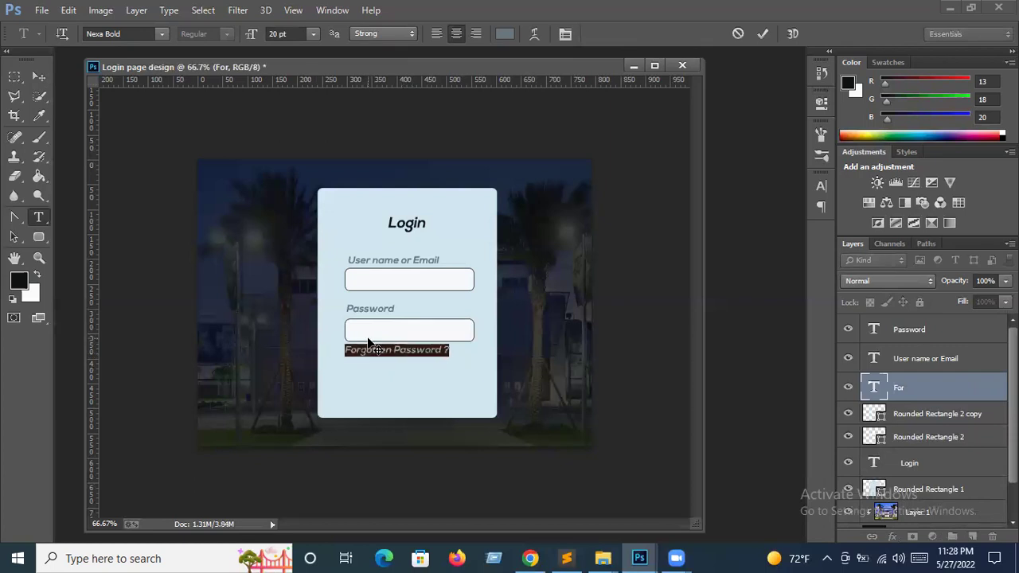
Colour the Forgotten Password ? text blue #04a6e7 and commit it.
click(511, 35)
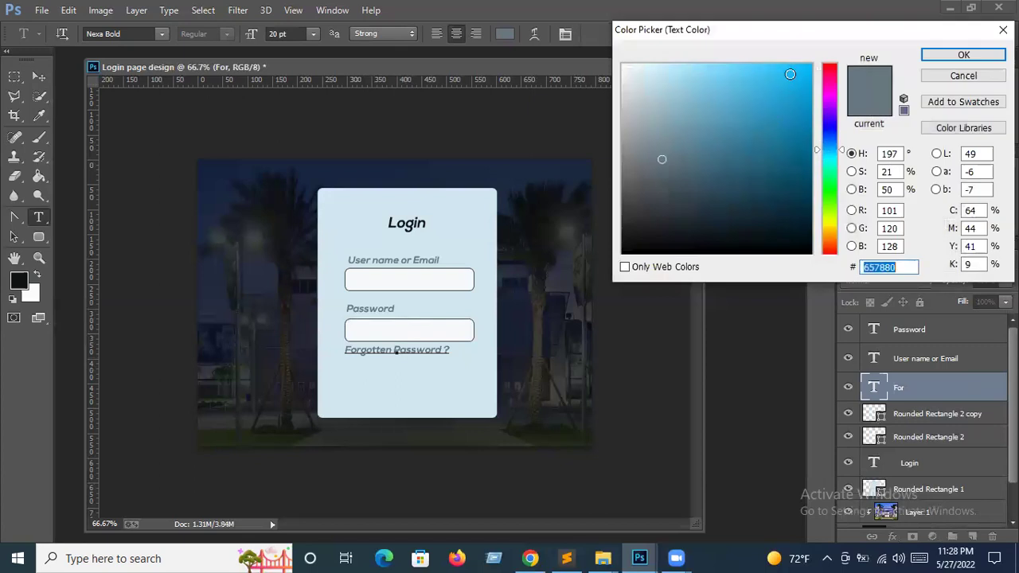
click(792, 71)
click(806, 72)
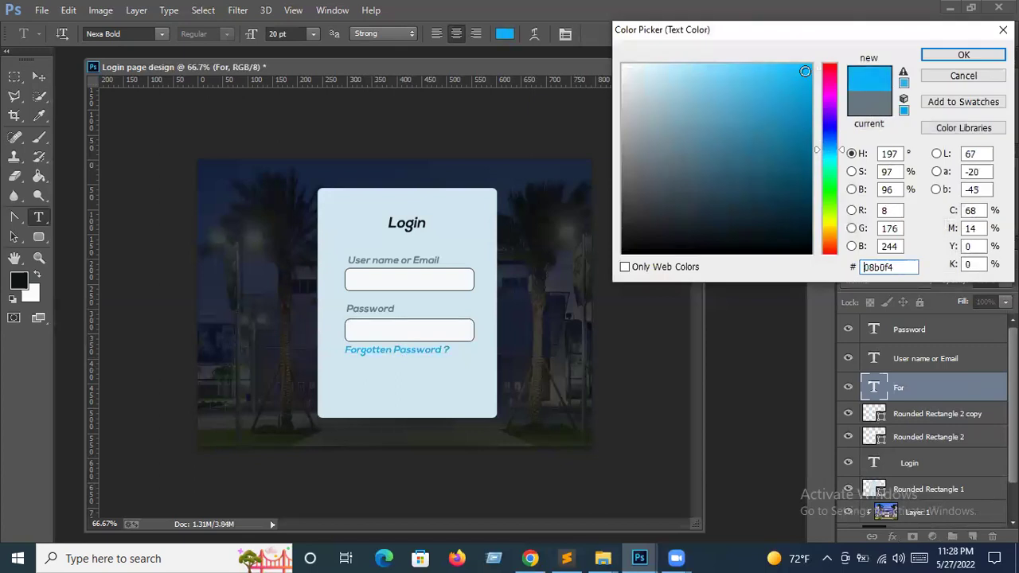
click(807, 81)
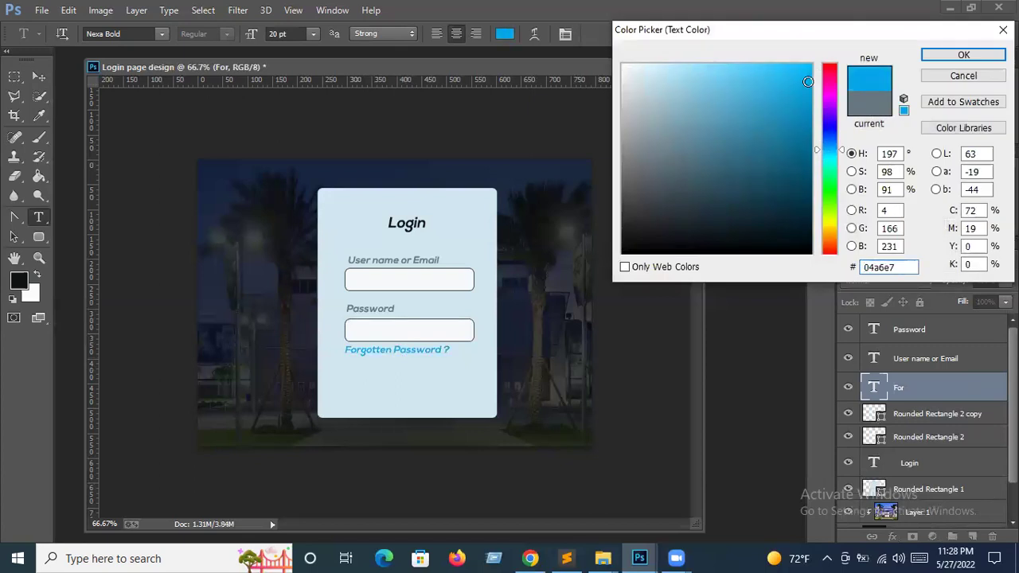
click(991, 57)
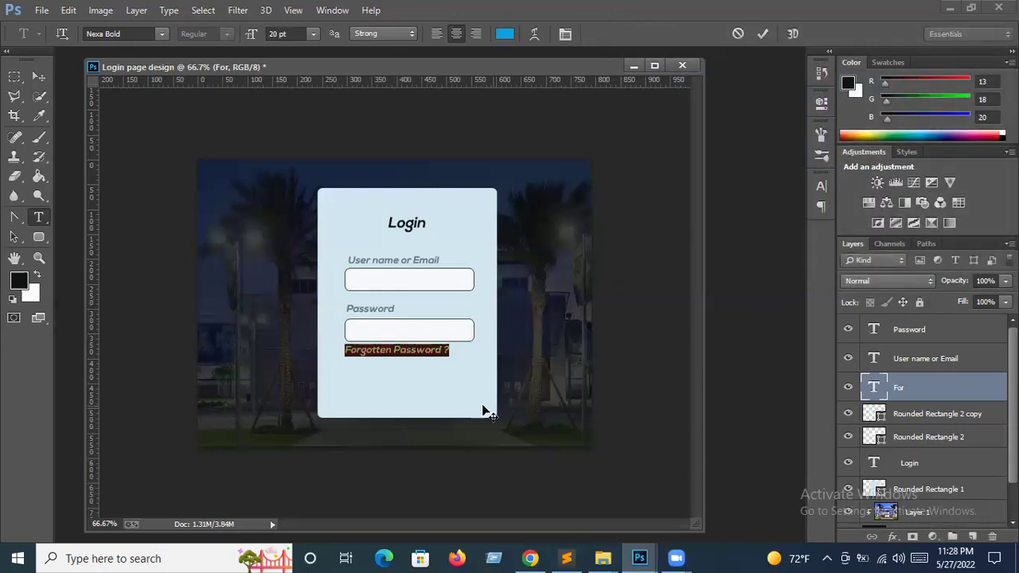
click(36, 76)
click(566, 558)
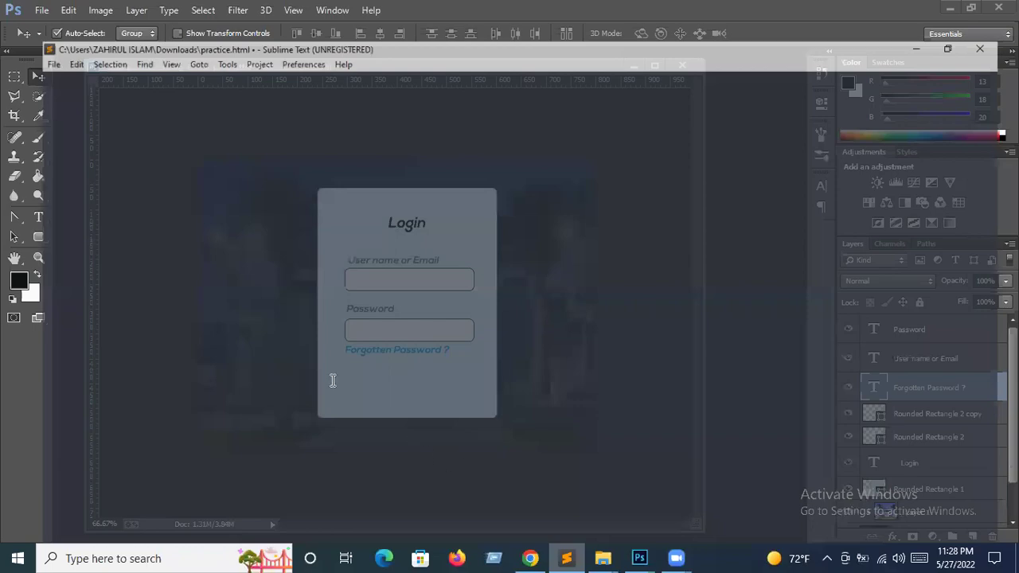
Check the Themify reference, try a small rounded box below the link, then undo it.
click(932, 8)
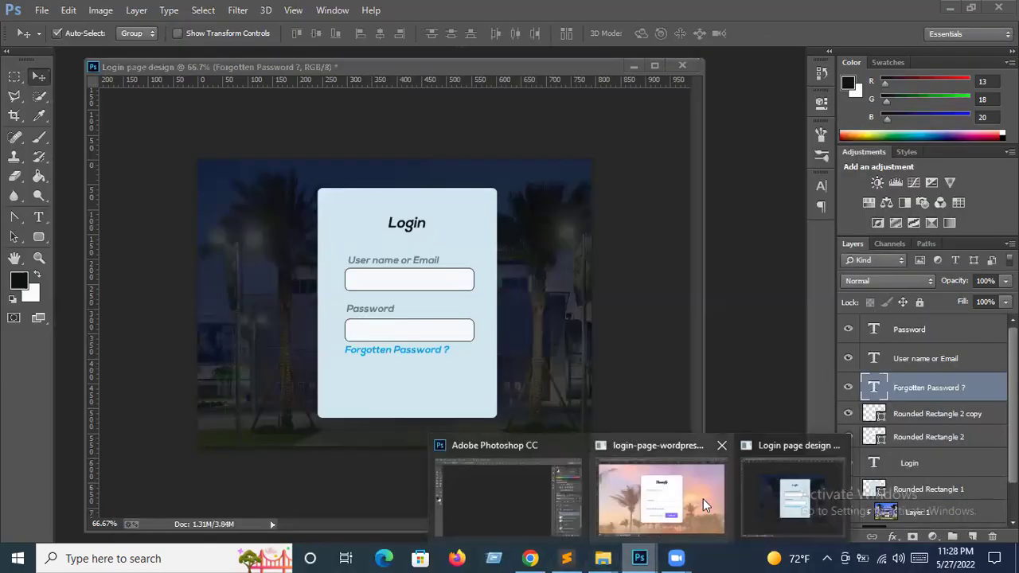
click(703, 499)
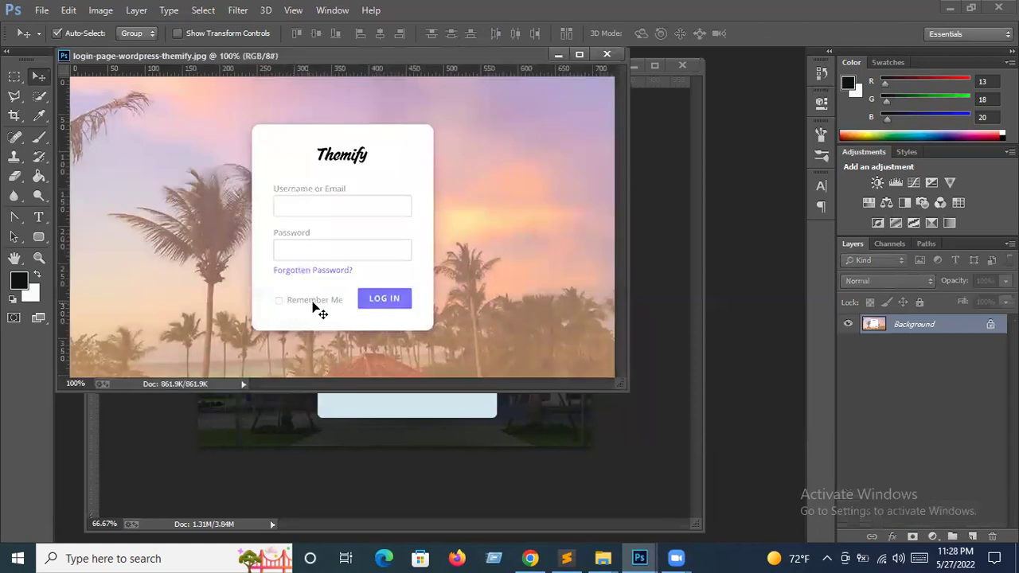
click(559, 55)
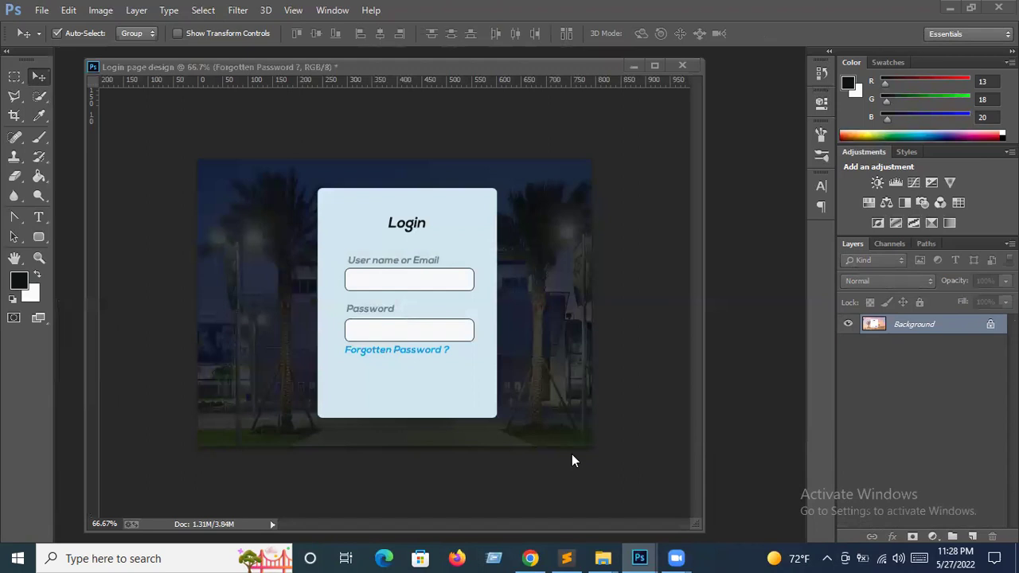
click(39, 237)
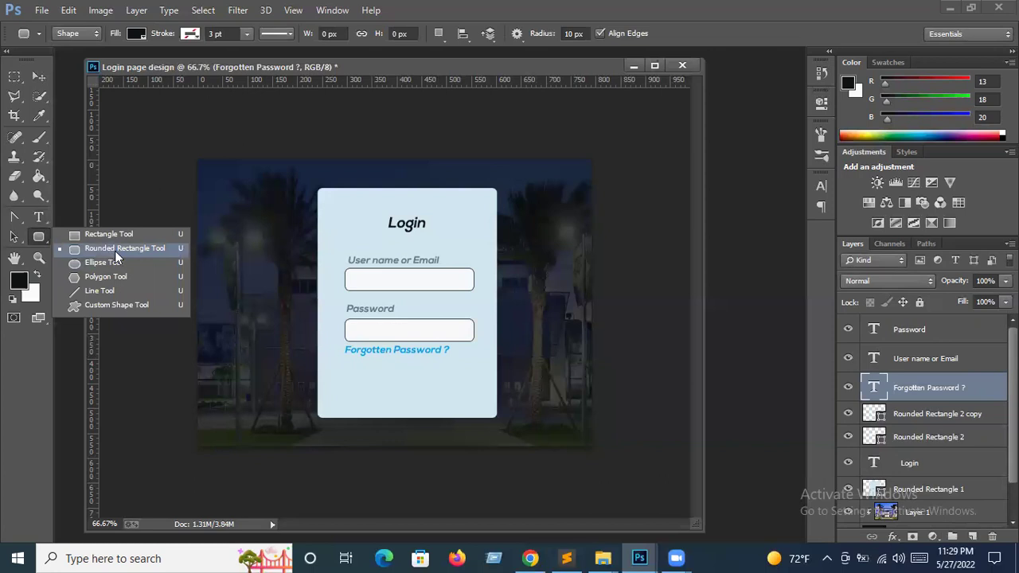
click(118, 249)
drag(346, 382, 356, 390)
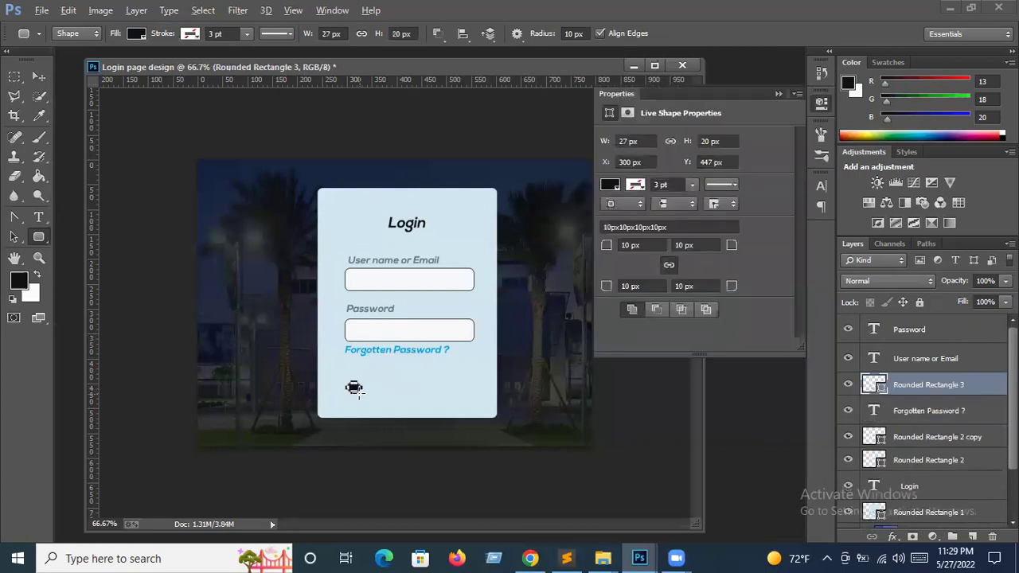
key(ctrl+z)
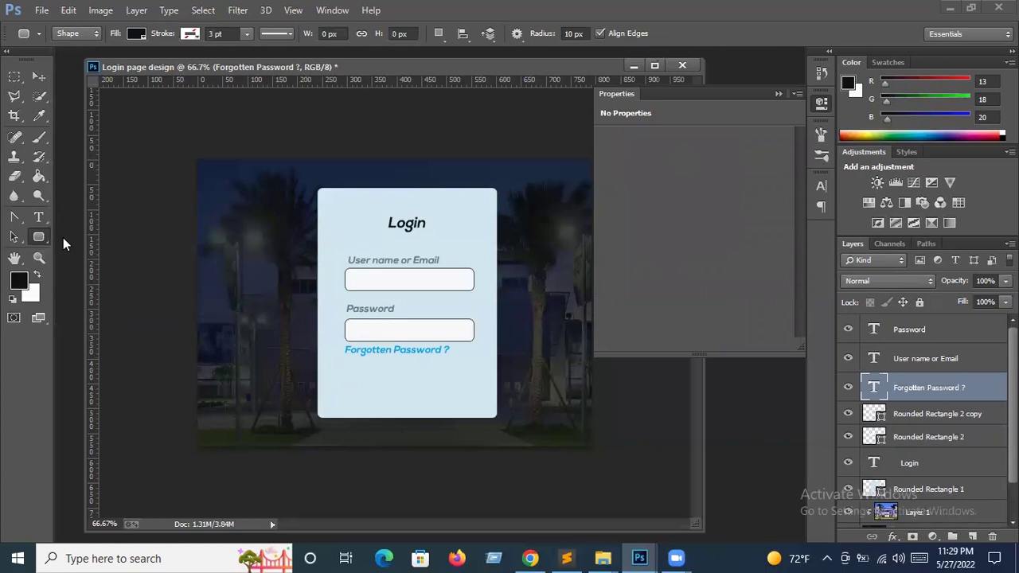
Draw a 17 × 15 px square checkbox below the link and fill it near-white #fbfeff.
right_click(45, 235)
click(65, 237)
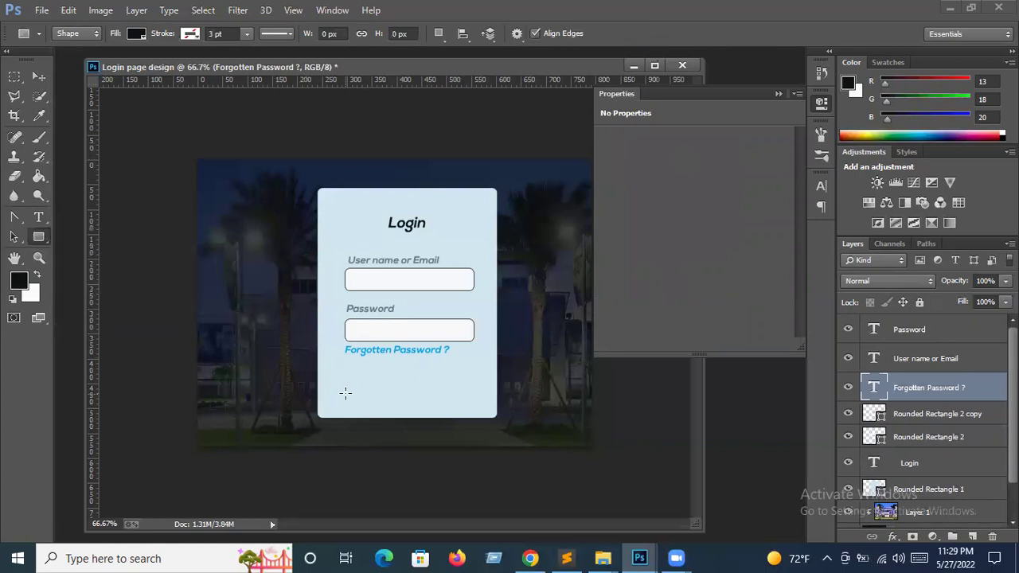
drag(343, 384, 352, 393)
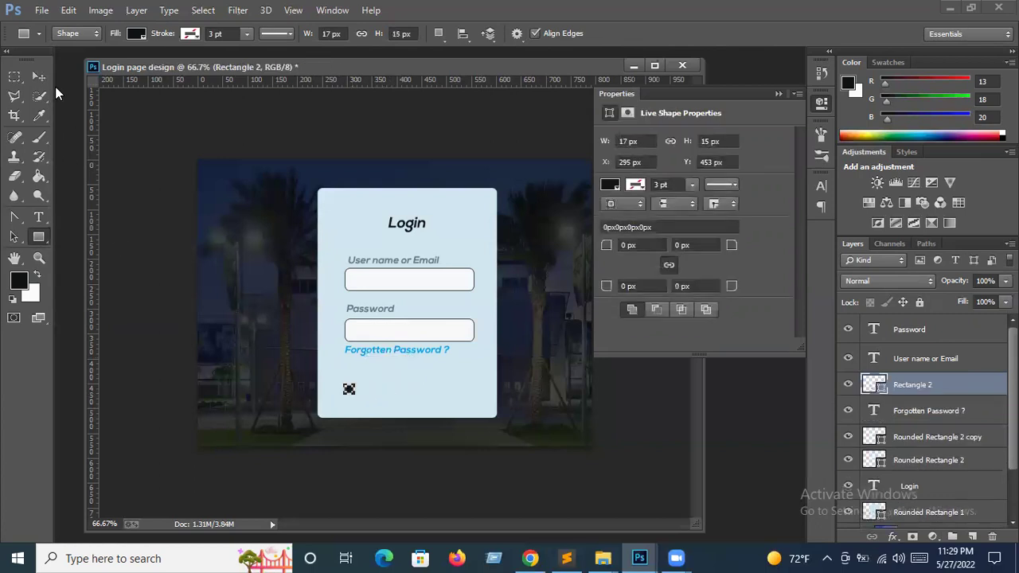
key(Return)
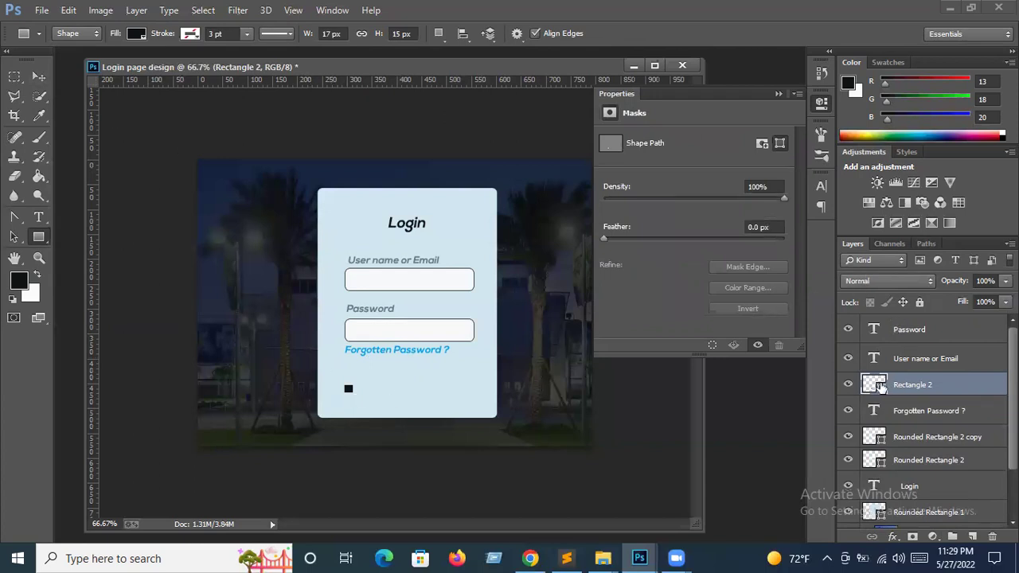
double_click(880, 387)
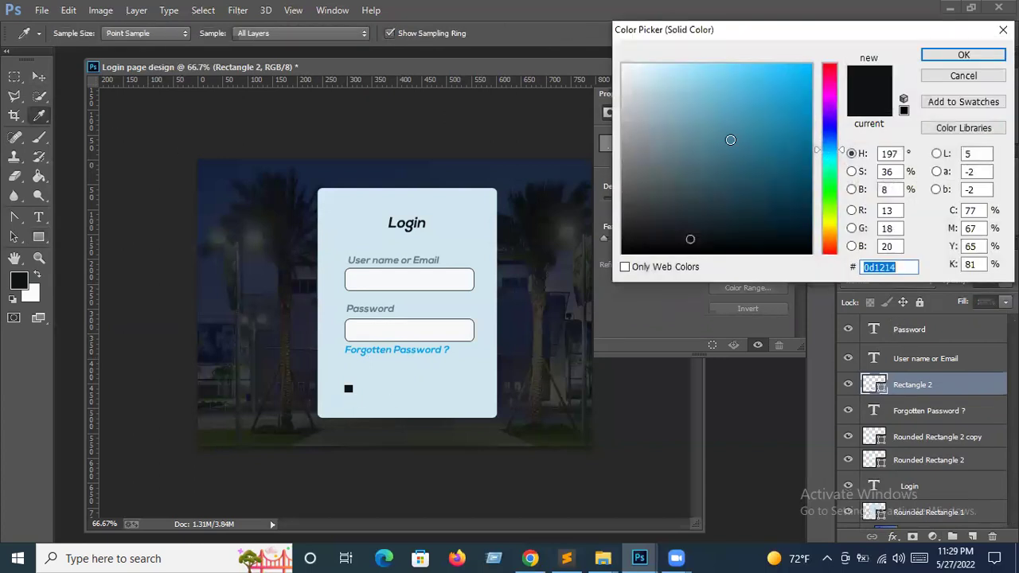
click(627, 67)
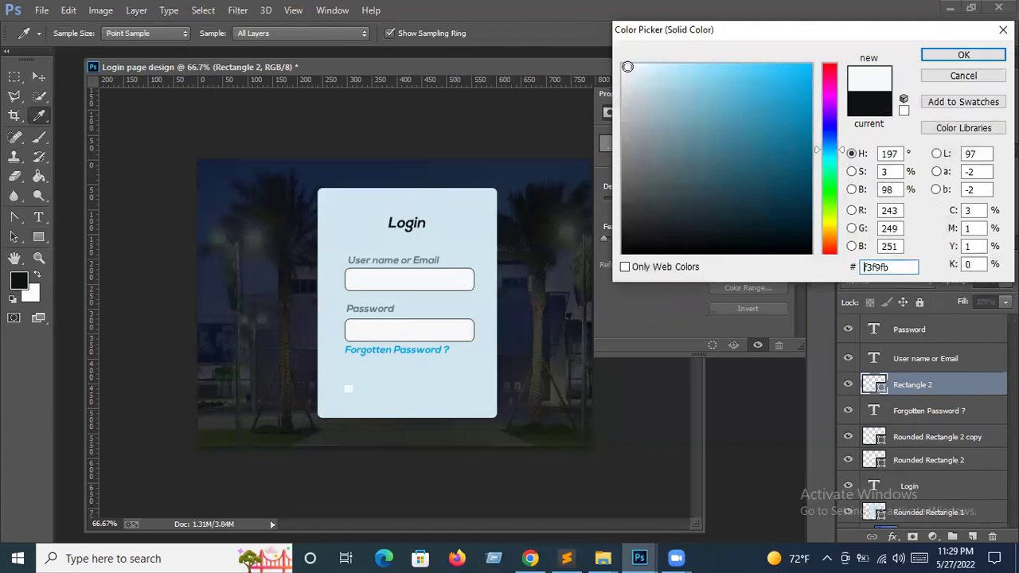
drag(630, 69, 624, 64)
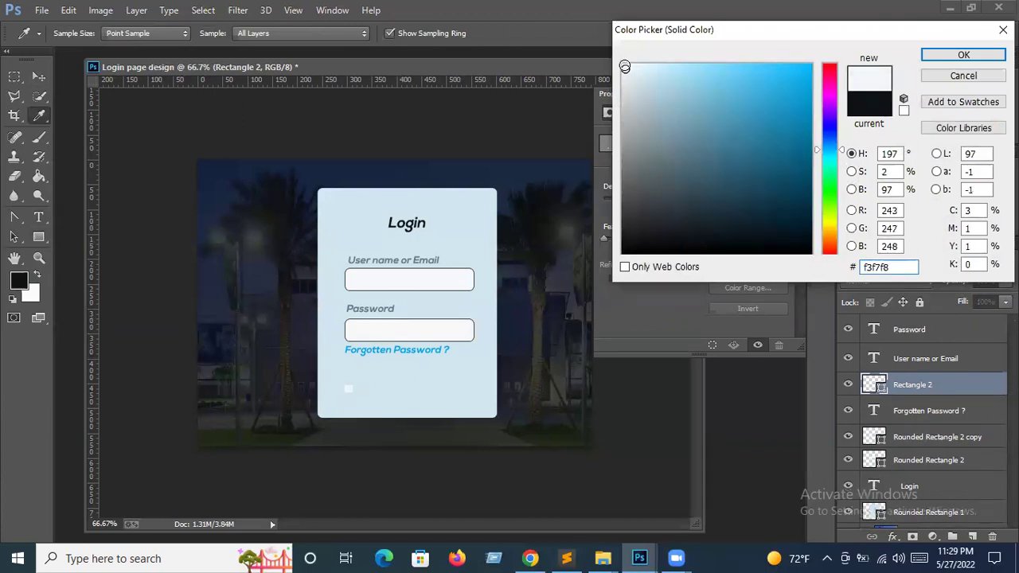
click(964, 55)
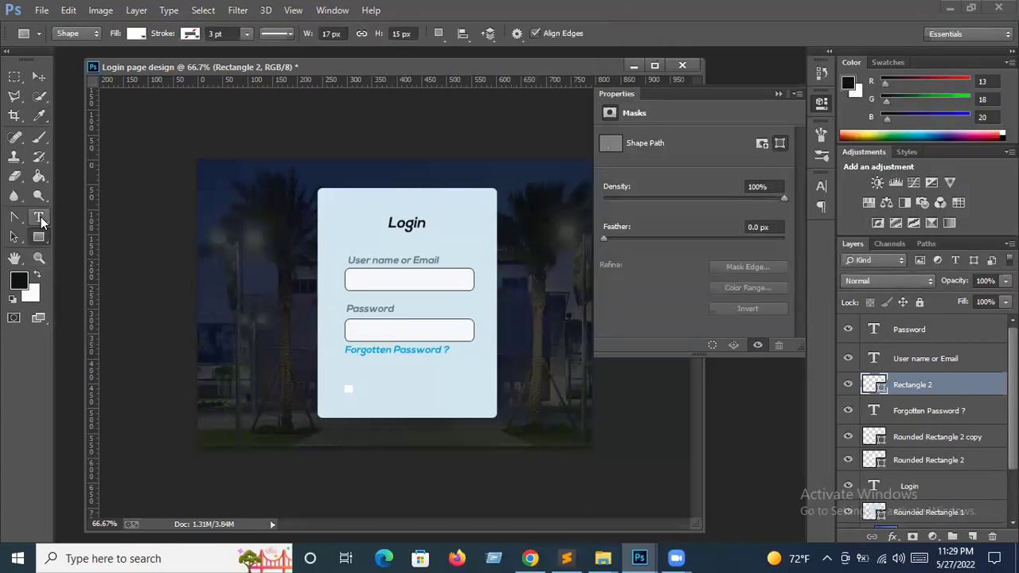
Type 'Remember Me' and place it just right of the checkbox.
click(352, 389)
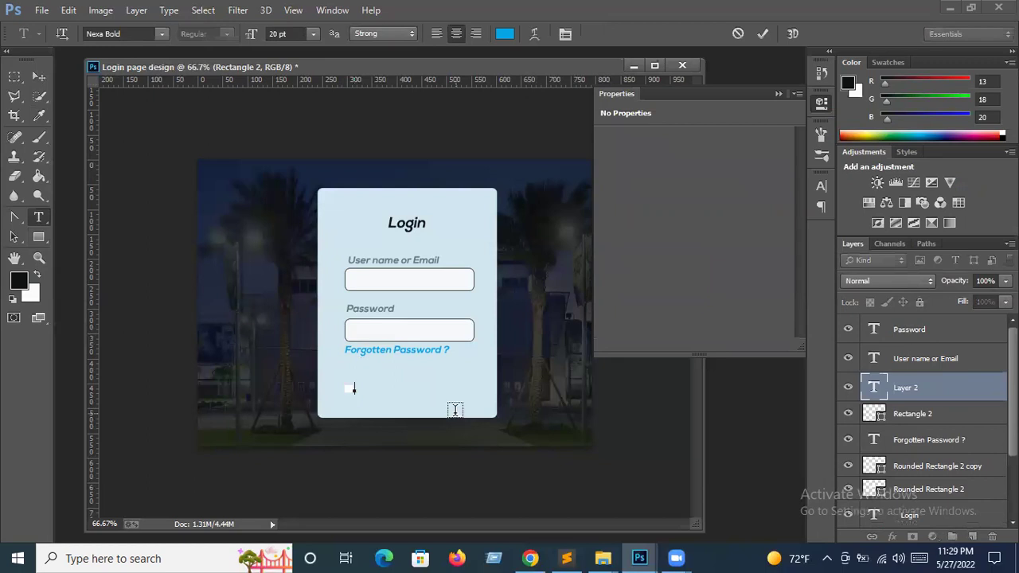
text(Remem)
text(ber)
text( Me)
drag(330, 388, 383, 383)
key(BackSpace)
drag(377, 383, 383, 383)
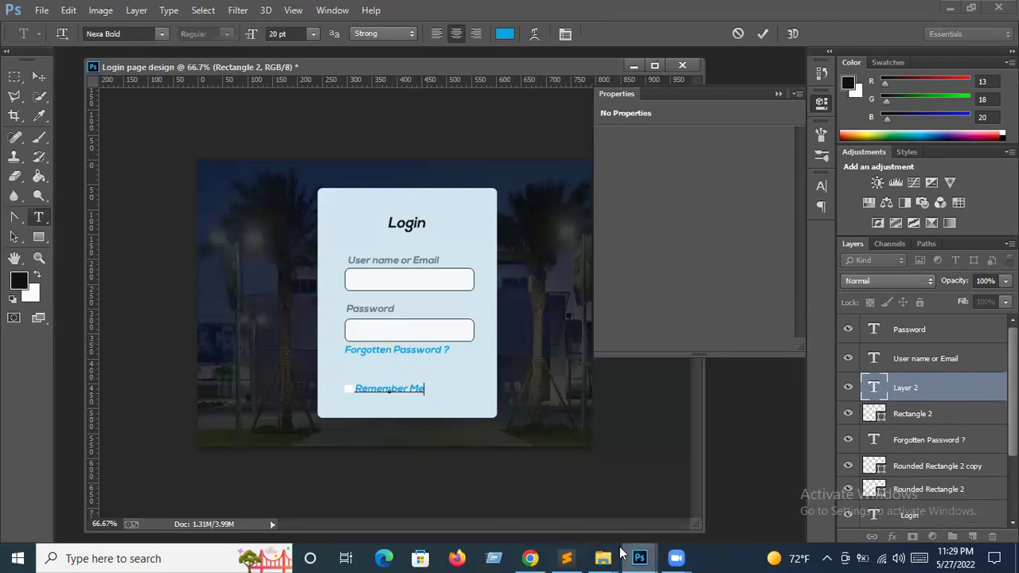
Colour the Remember Me text pale grey-blue #97b7c4, then recheck the reference image.
drag(424, 388, 354, 390)
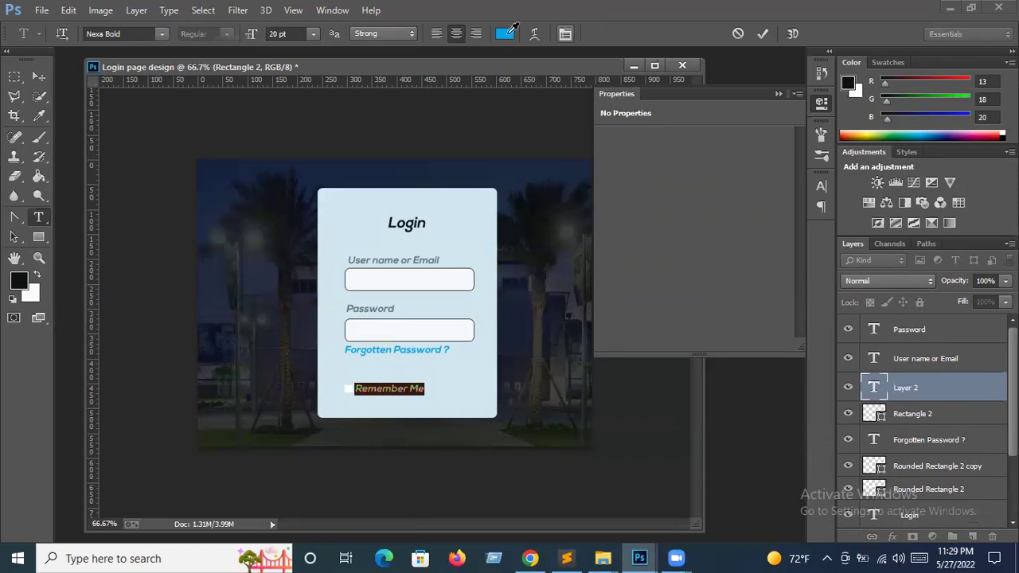
click(504, 33)
click(665, 107)
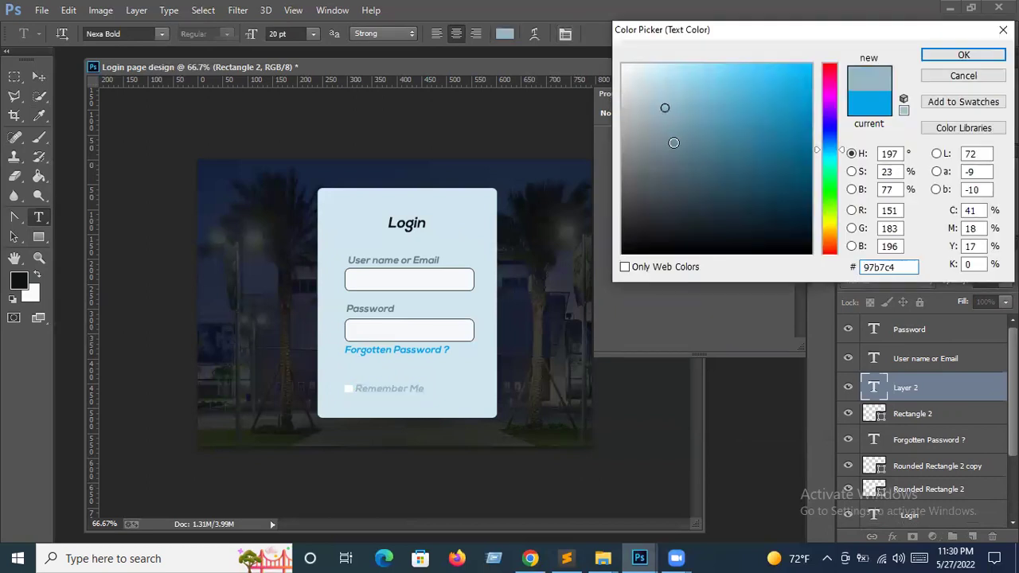
click(973, 56)
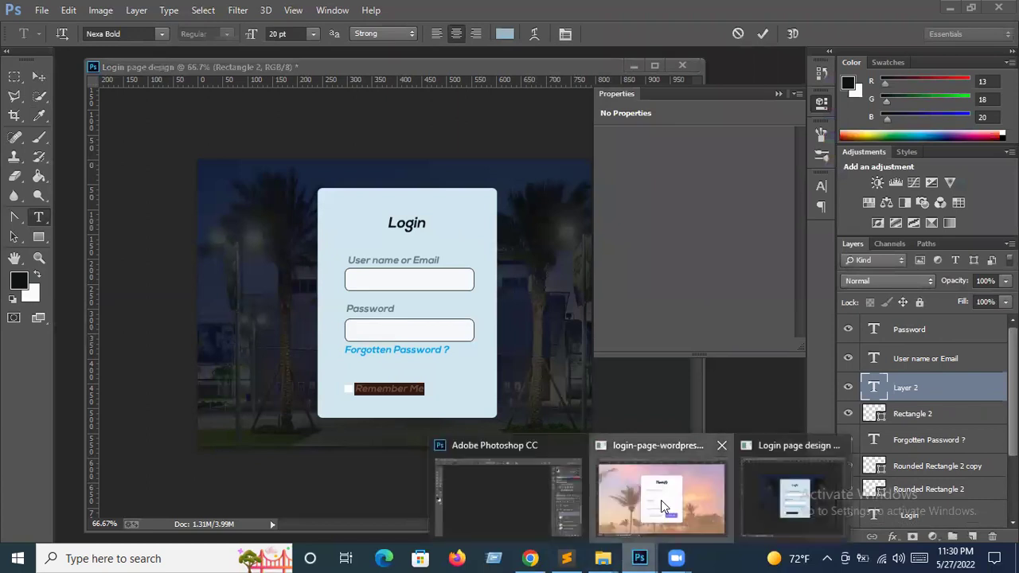
mouse_move(639, 558)
click(661, 500)
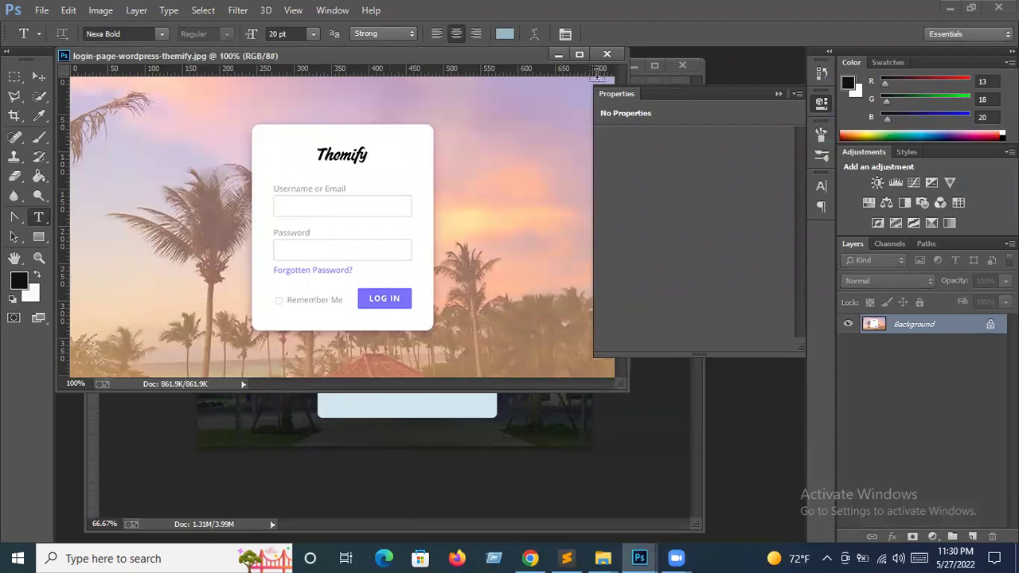
click(560, 58)
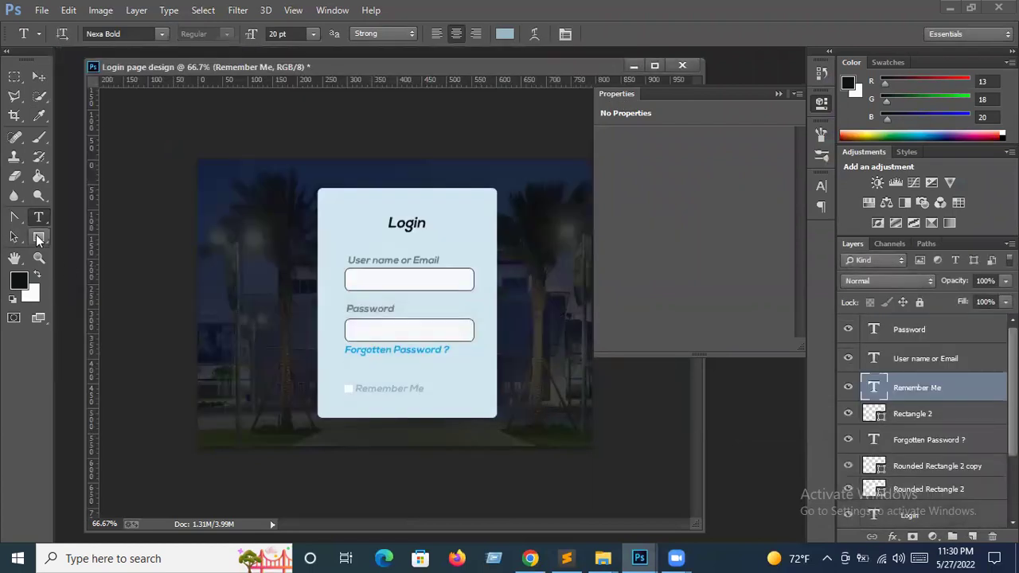
Draw a rounded-rectangle button shape beside the Remember Me checkbox.
click(38, 236)
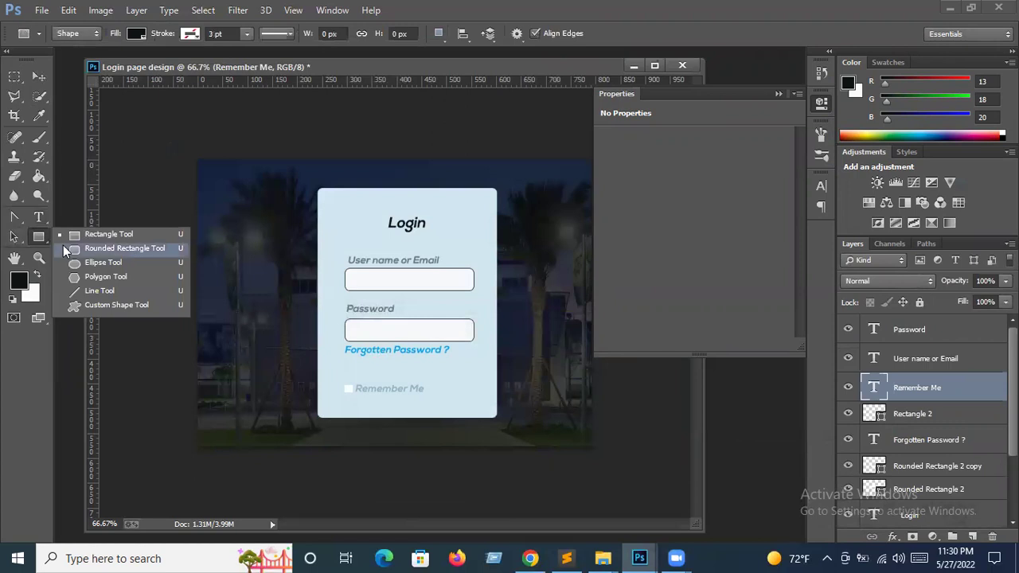
click(62, 247)
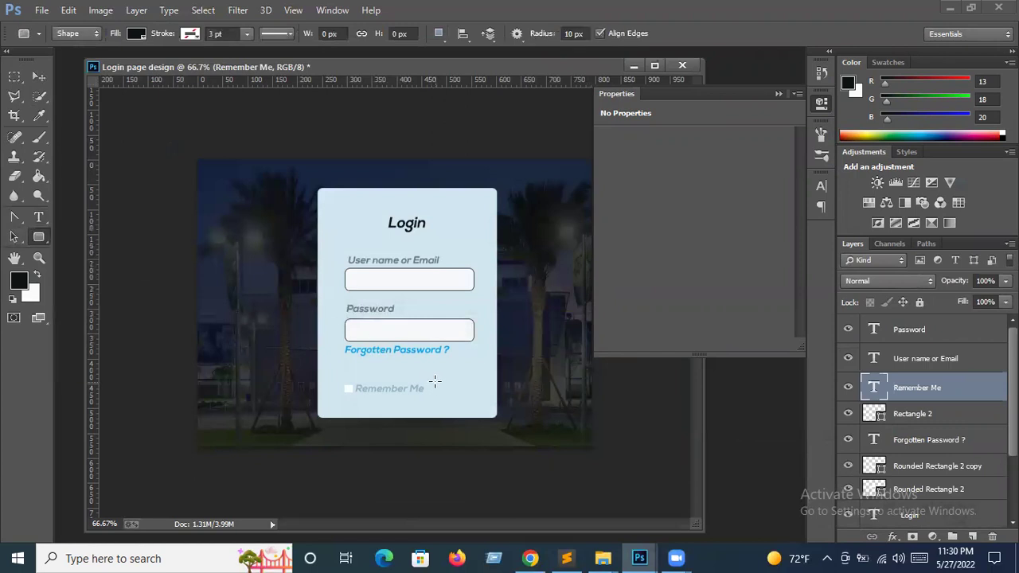
drag(433, 383, 485, 401)
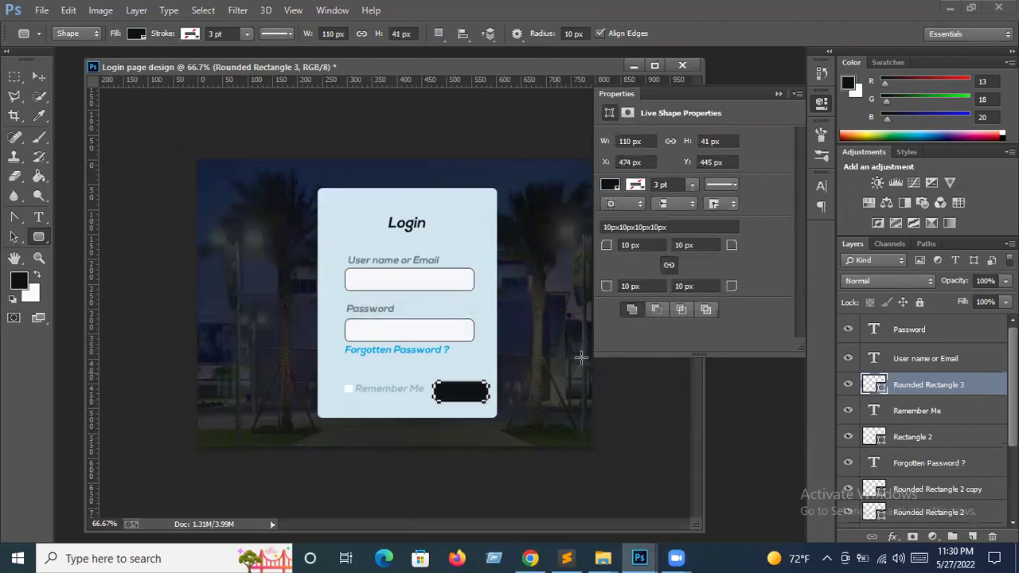
Fill the button with purple #7773fc sampled from the reference page's LOG IN button.
double_click(876, 386)
mouse_move(640, 559)
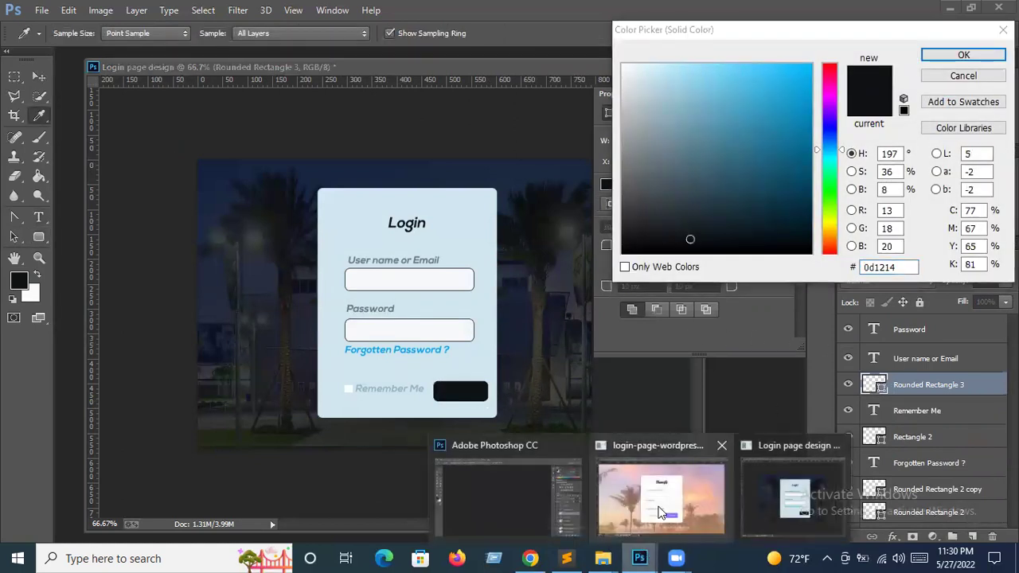
click(660, 510)
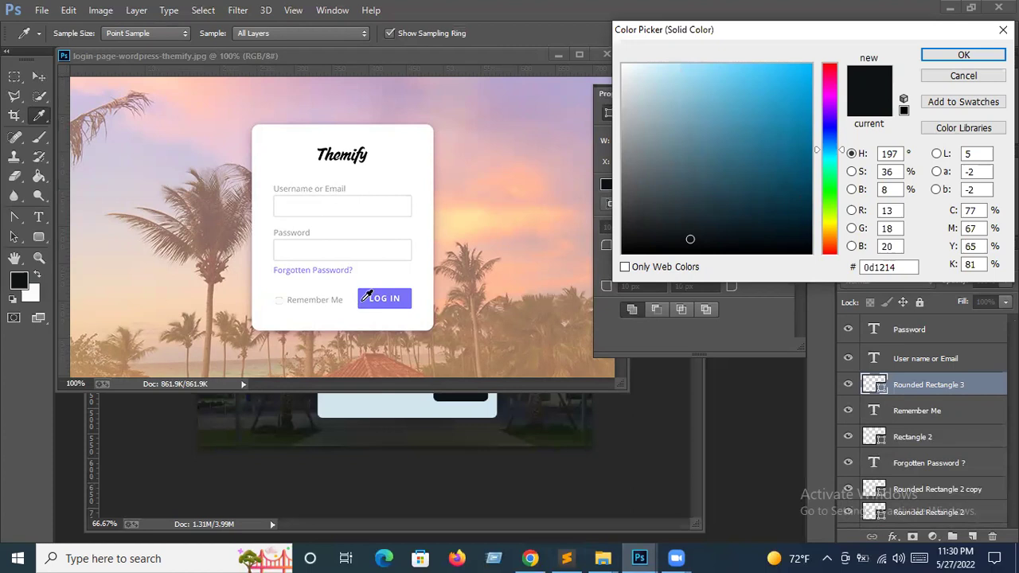
click(364, 300)
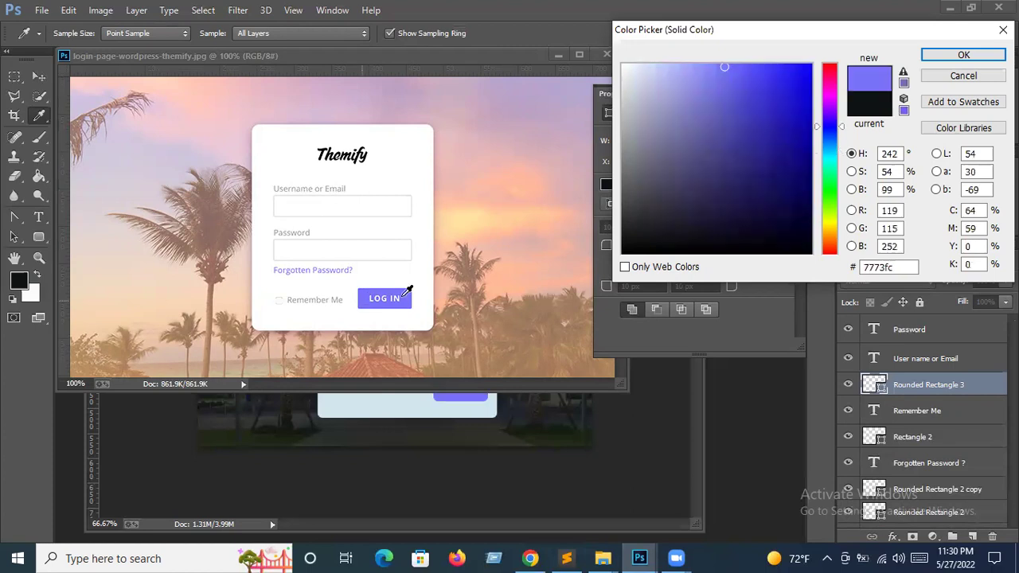
click(966, 54)
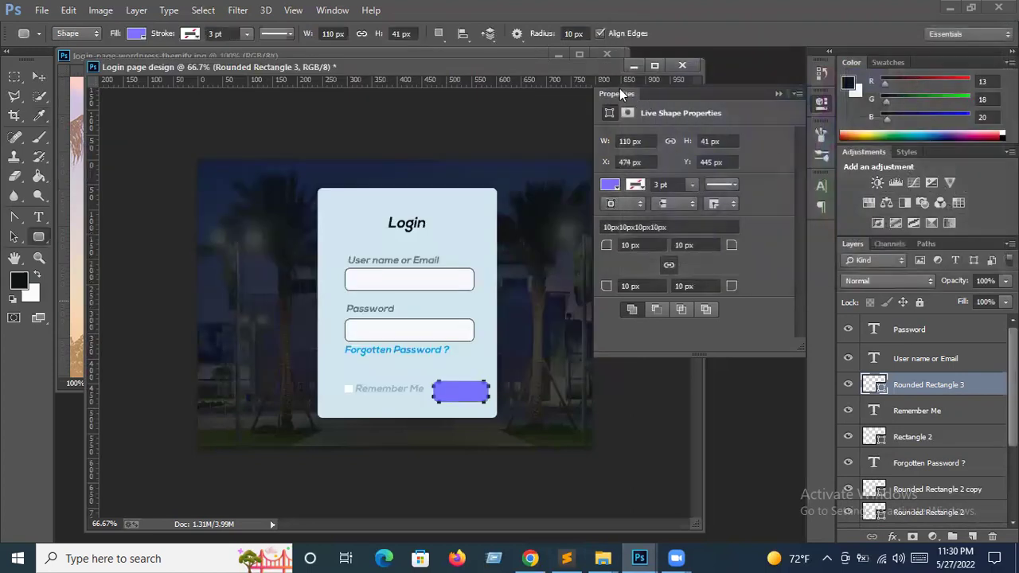
click(635, 66)
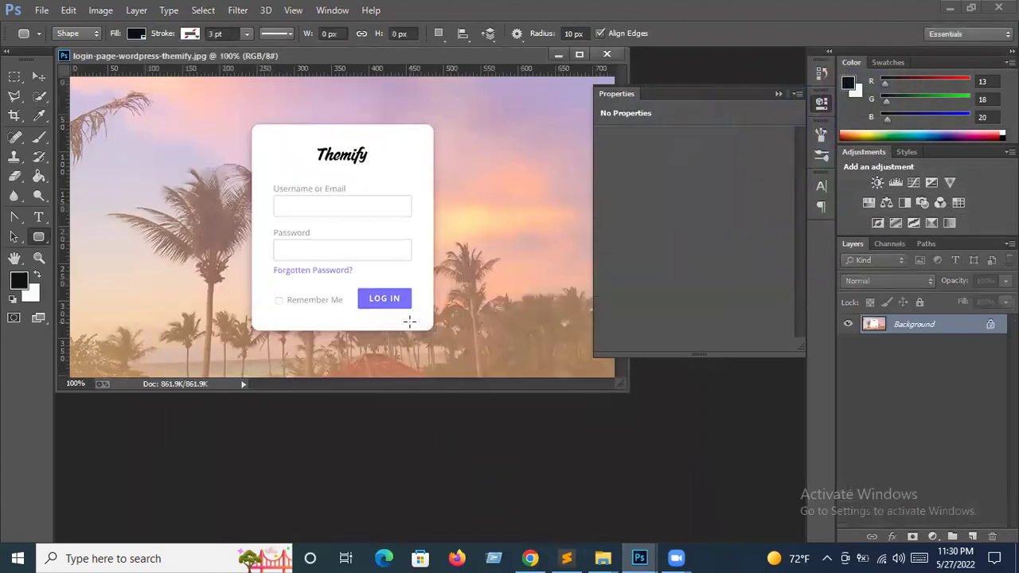
click(556, 56)
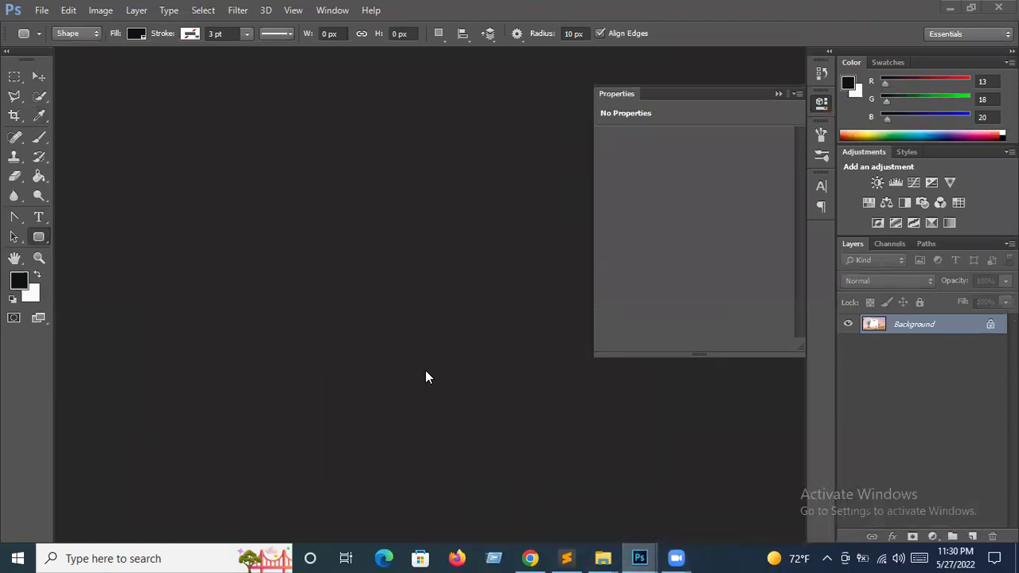
mouse_move(640, 558)
click(773, 508)
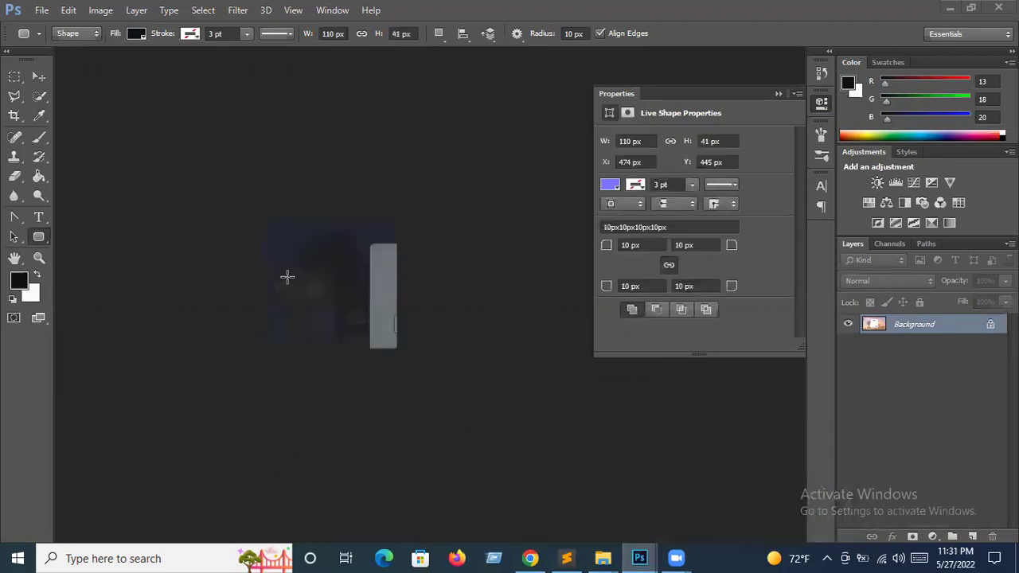
Nudge the purple button slightly left into place beside Remember Me.
key(Return)
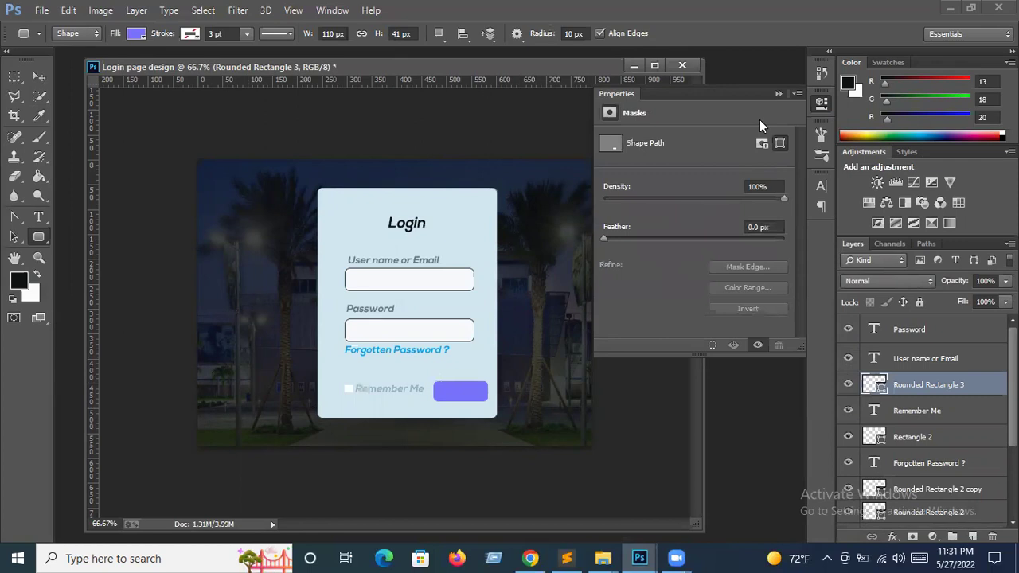
click(778, 94)
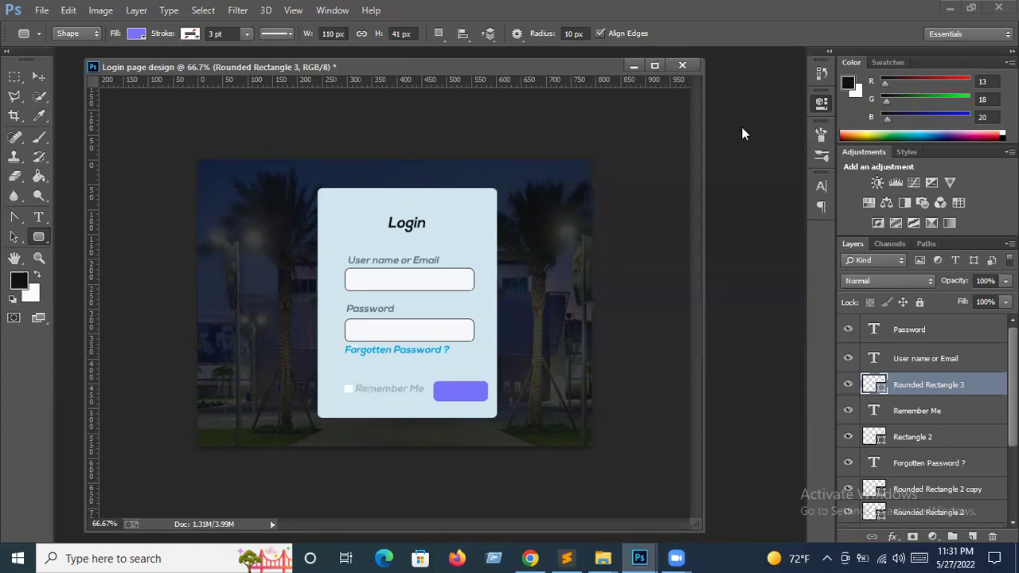
click(38, 76)
drag(451, 388, 448, 386)
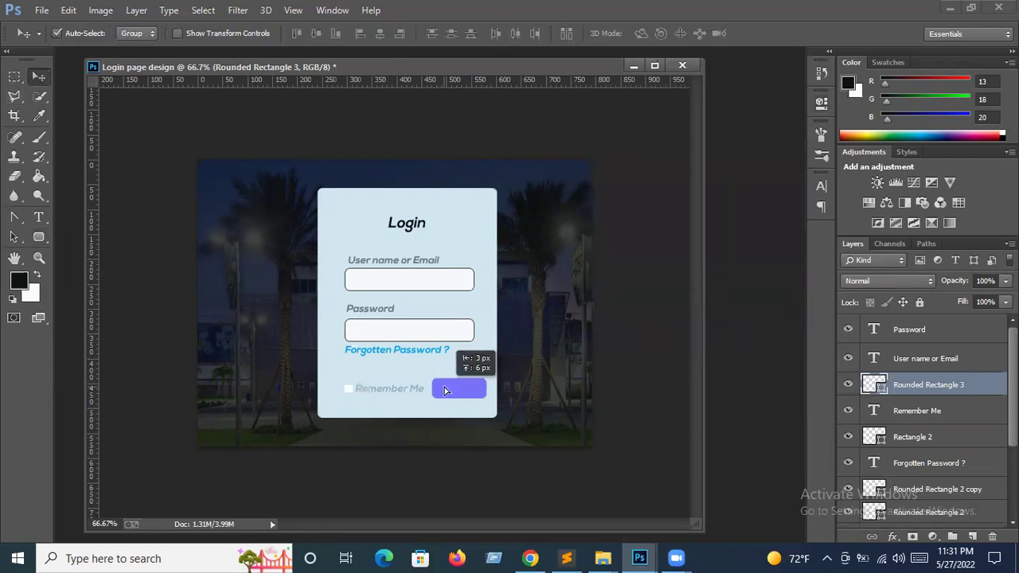
Add near-white 'In' text on the purple button.
click(38, 216)
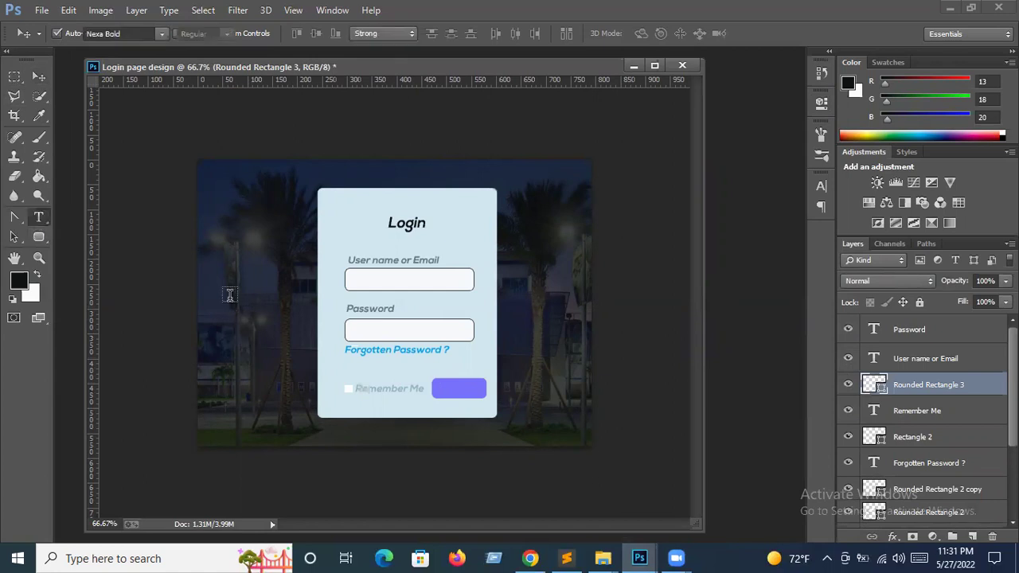
click(443, 390)
text(Log)
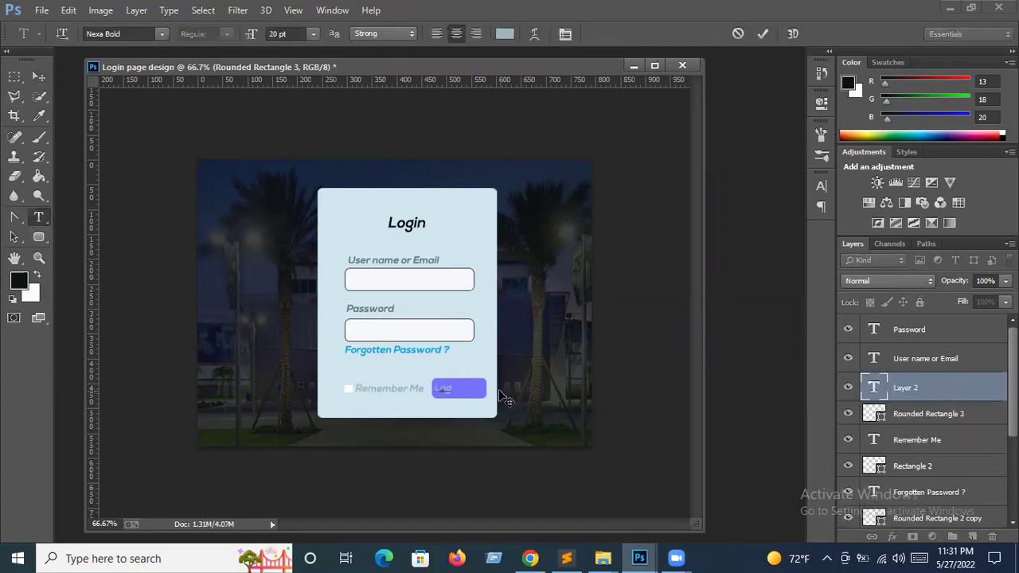
text(In)
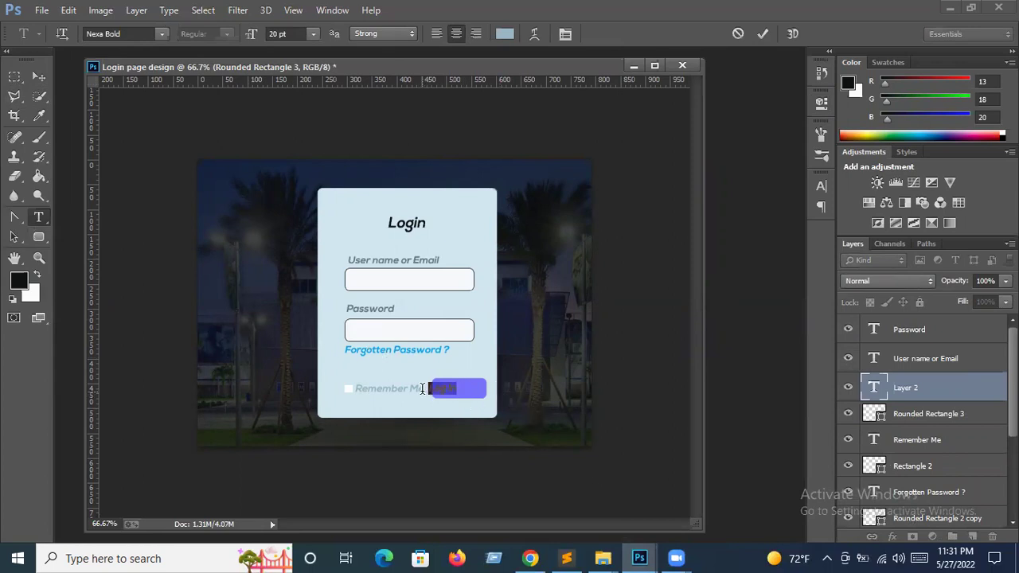
click(505, 35)
click(627, 67)
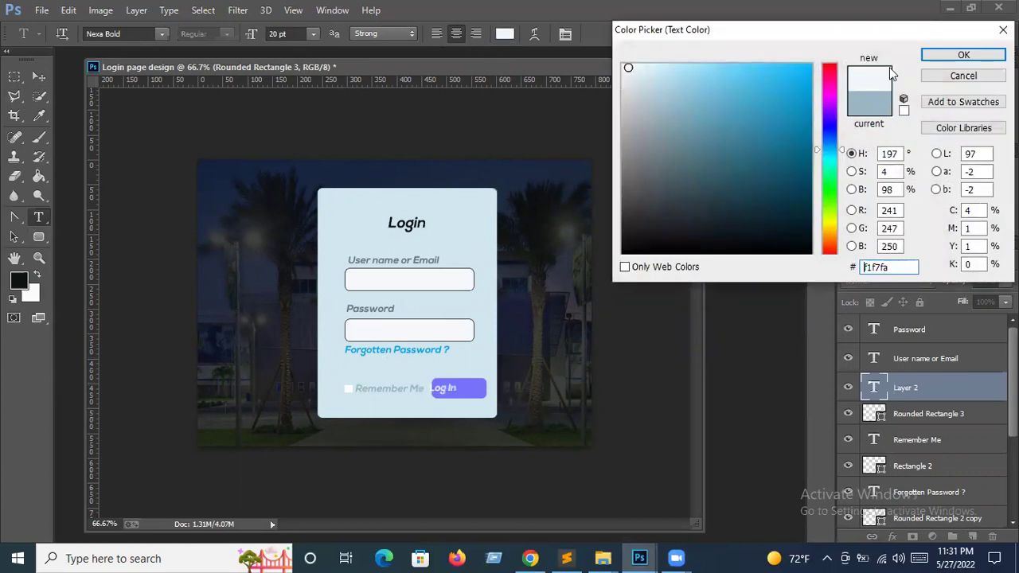
click(964, 55)
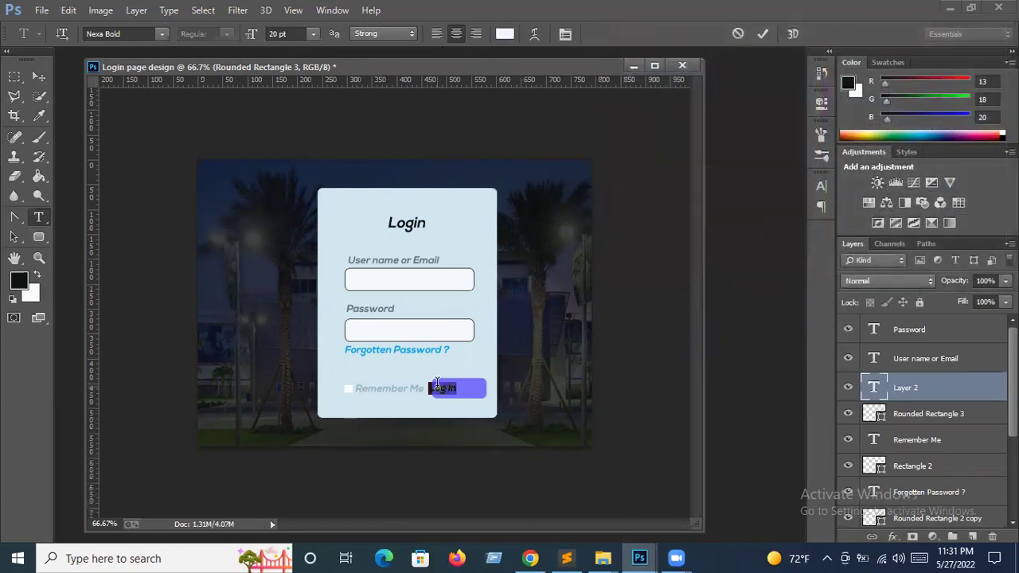
Centre the Log In text inside the button at 24 pt and commit it.
drag(446, 388, 459, 386)
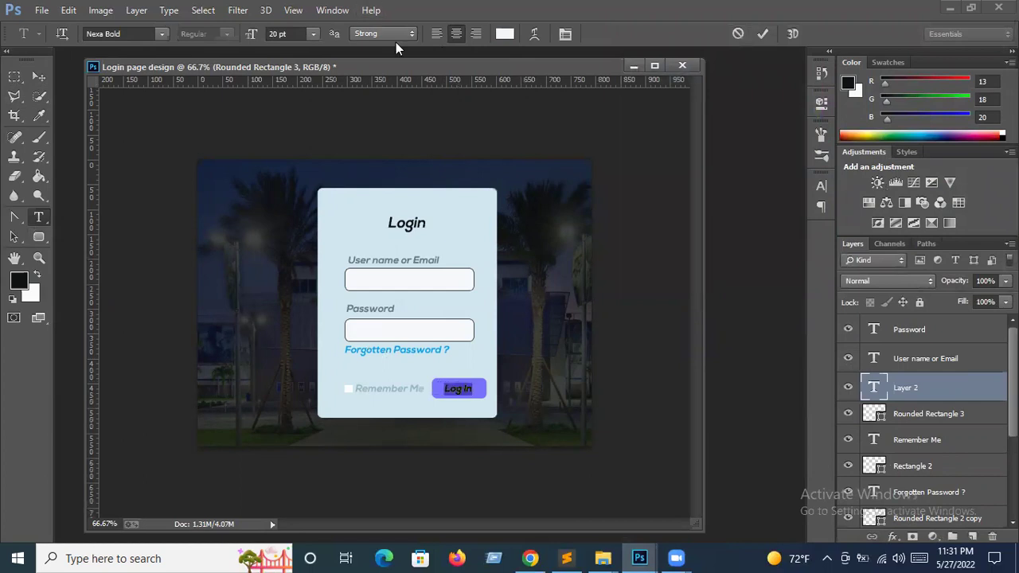
click(313, 34)
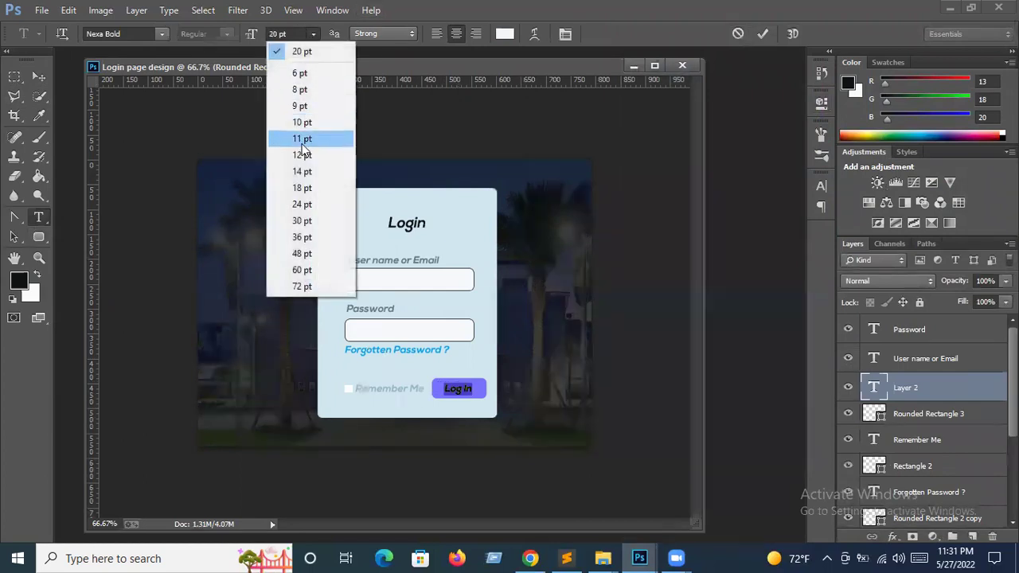
click(296, 209)
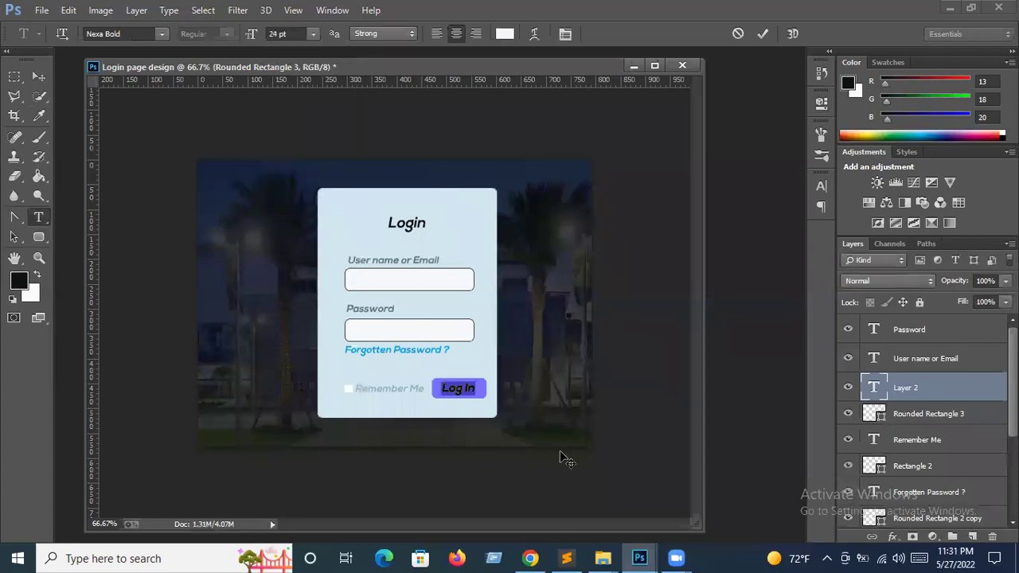
click(457, 389)
At 100% view, resize the Log In text to 20 pt and commit.
key(ctrl+plus)
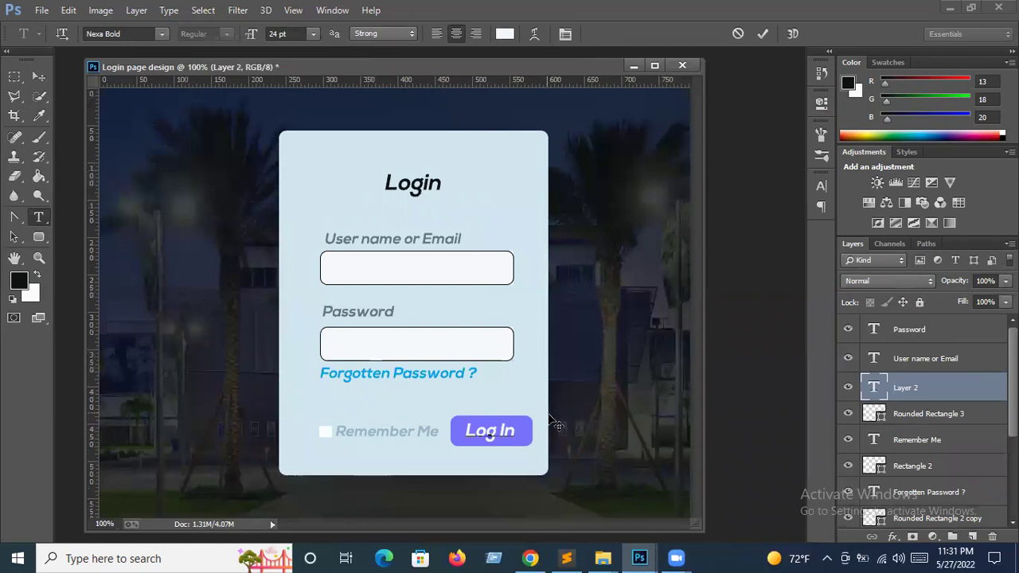
drag(517, 433, 463, 430)
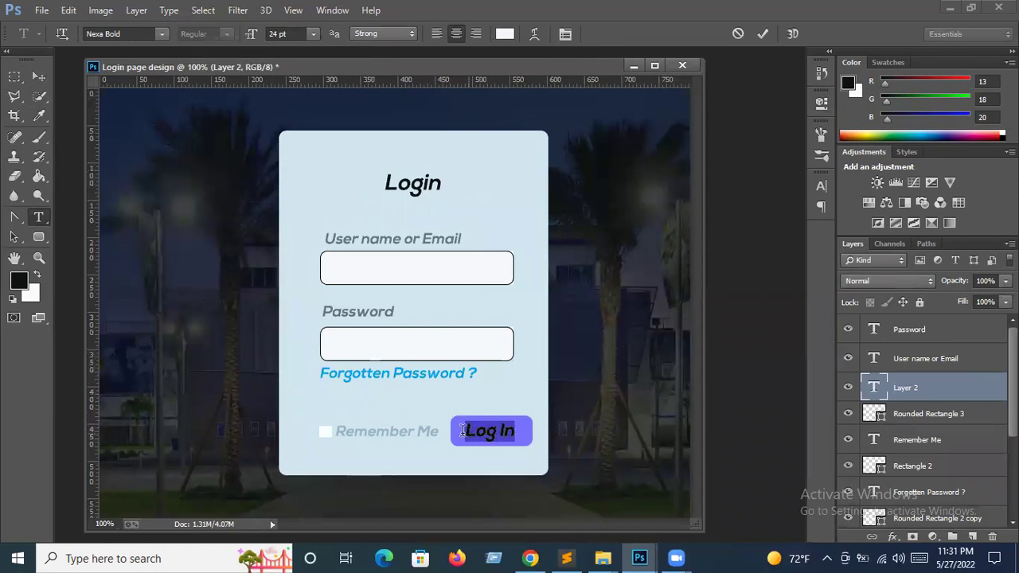
click(274, 34)
text(20)
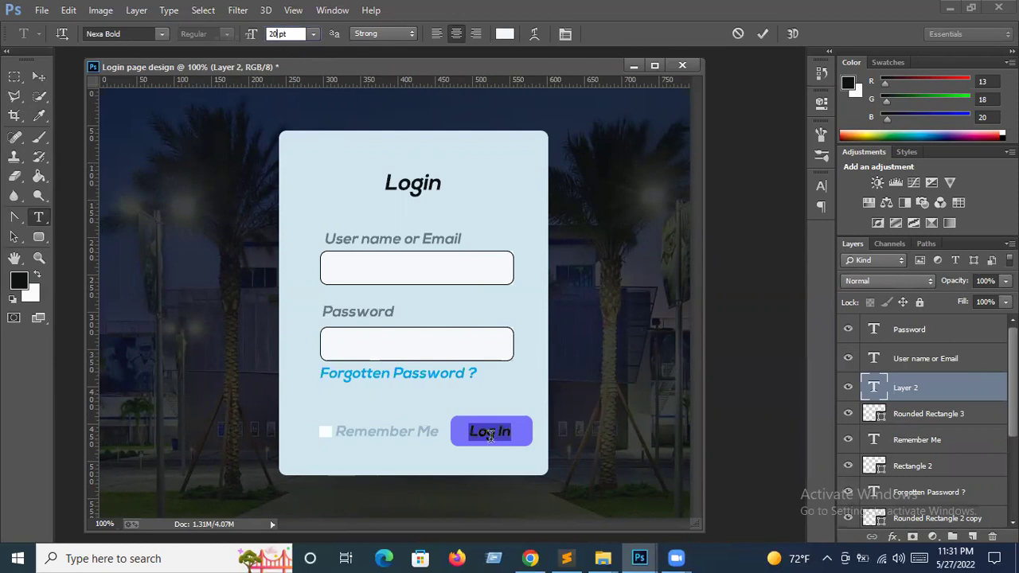
key(Return)
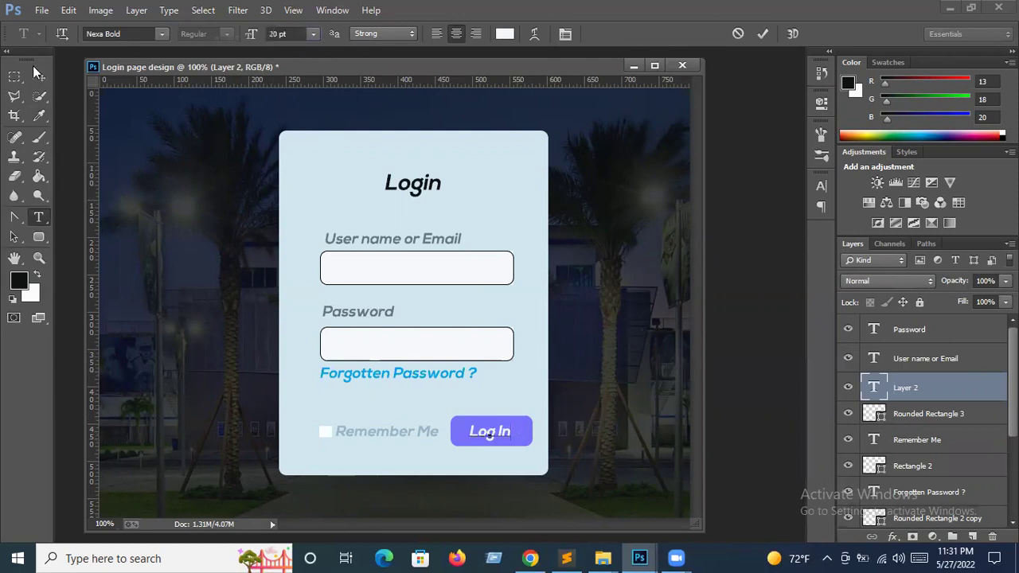
click(39, 75)
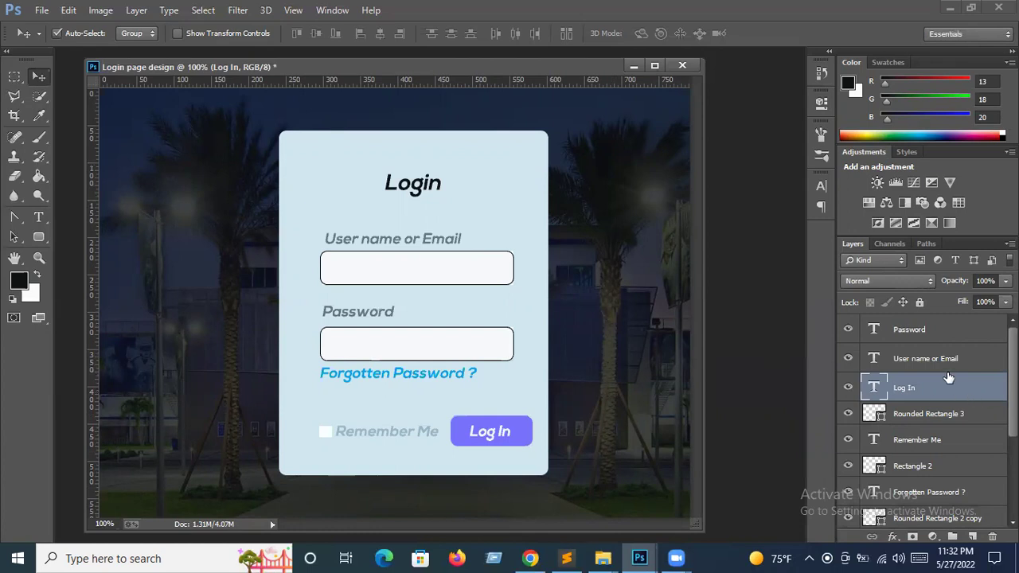
Select the Password, User name, Remember Me, Forgotten Password and button/rectangle layers.
ctrl+click(922, 331)
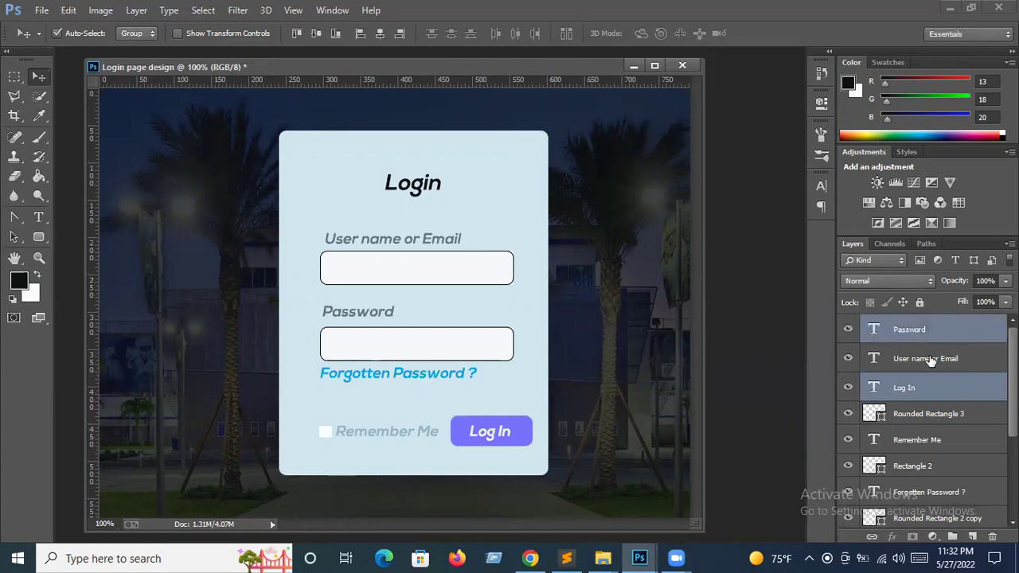
ctrl+click(932, 358)
ctrl+click(922, 418)
ctrl+click(922, 440)
ctrl+click(923, 470)
scroll(924, 470, down, 2)
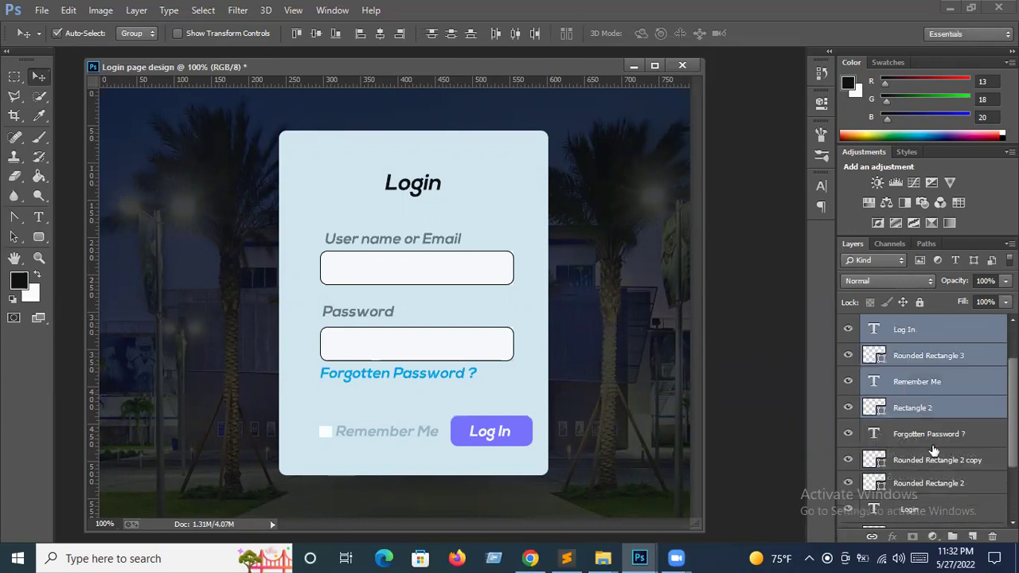
ctrl+click(930, 438)
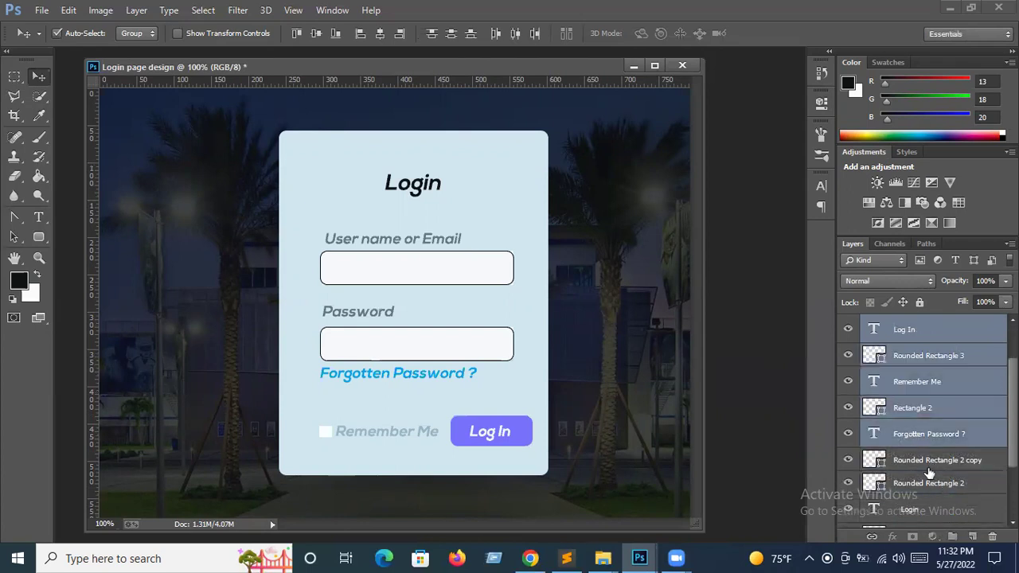
ctrl+click(932, 462)
ctrl+click(930, 484)
Add Login, Rounded Rectangle 1, Layer 1 and Rectangle 1, then group everything into Group 1.
scroll(929, 487, down, 1)
scroll(930, 487, down, 2)
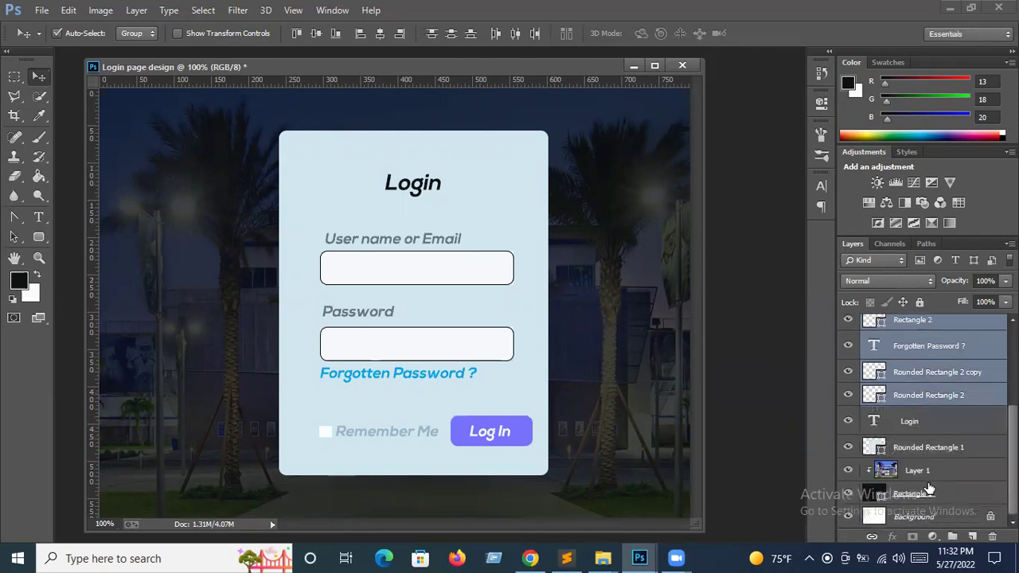
ctrl+click(916, 425)
ctrl+click(915, 448)
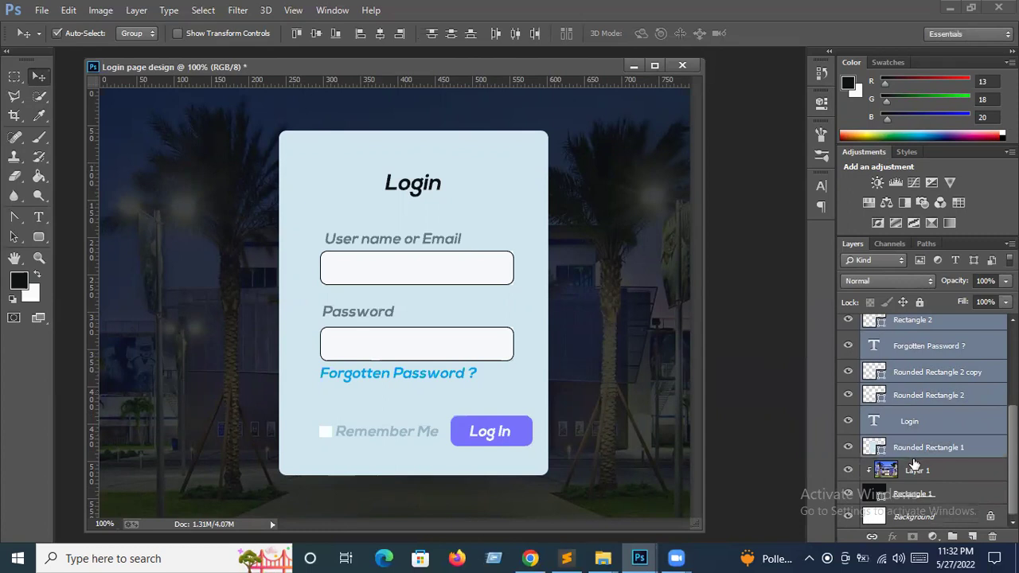
ctrl+click(916, 474)
ctrl+click(916, 494)
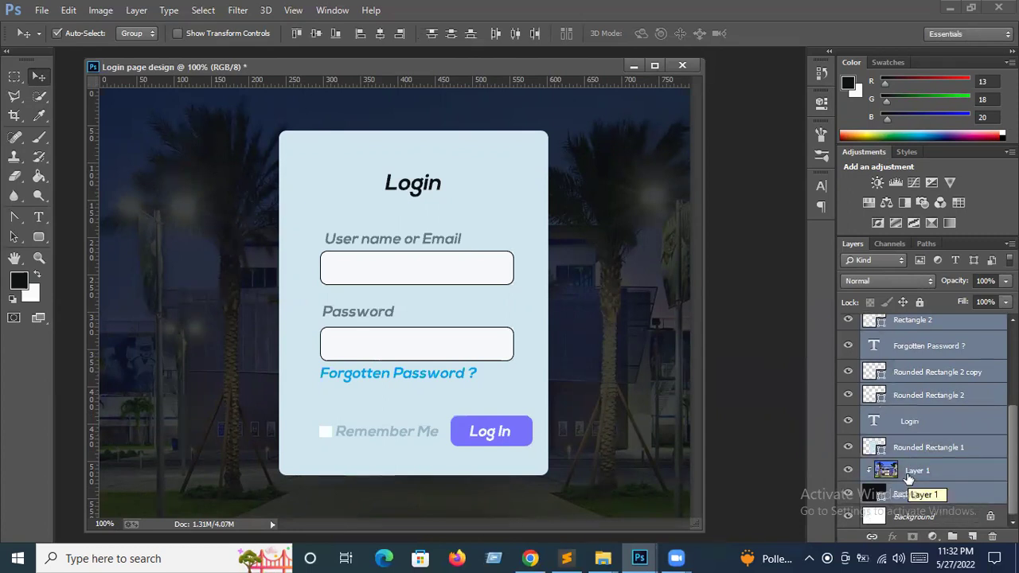
key(ctrl+g)
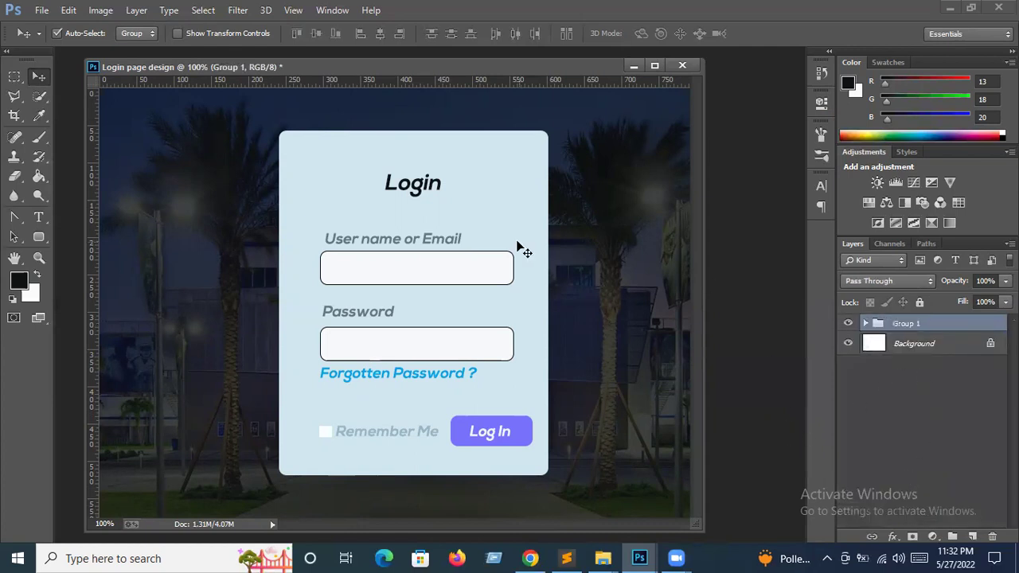
Save the layered mockup as Login page design.psd in Documents with Maximize Compatibility.
click(40, 11)
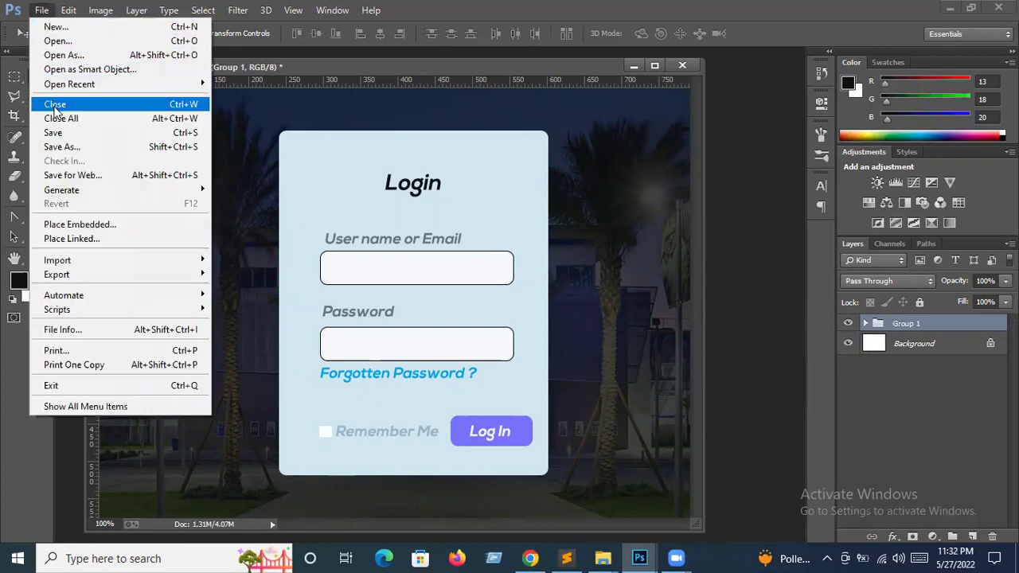
click(56, 133)
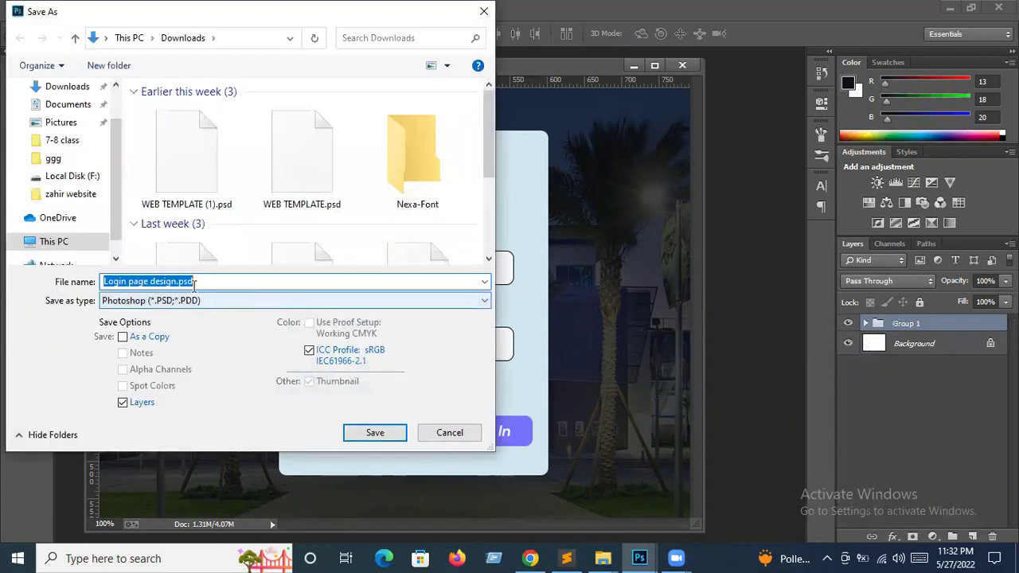
click(62, 104)
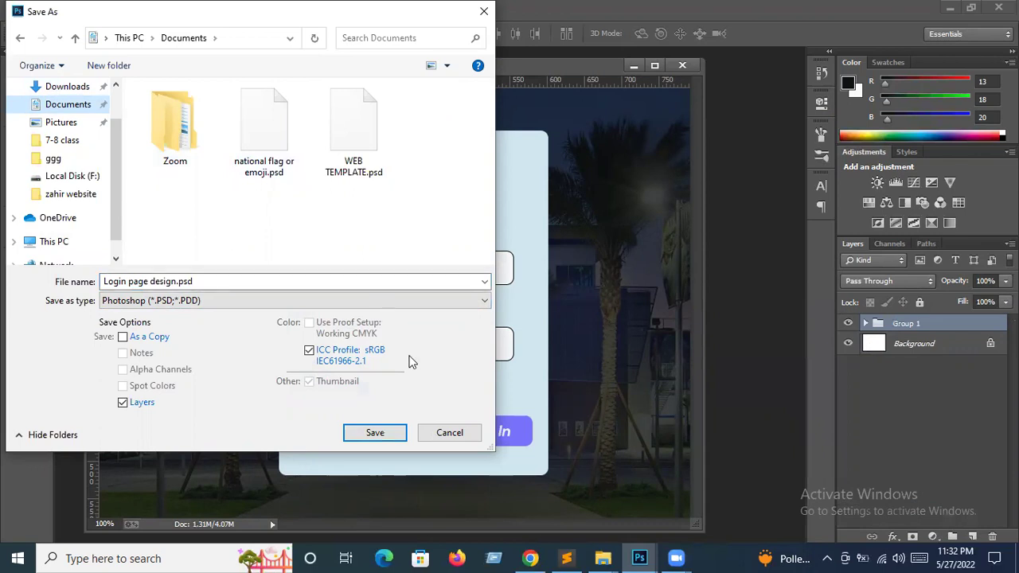
click(377, 434)
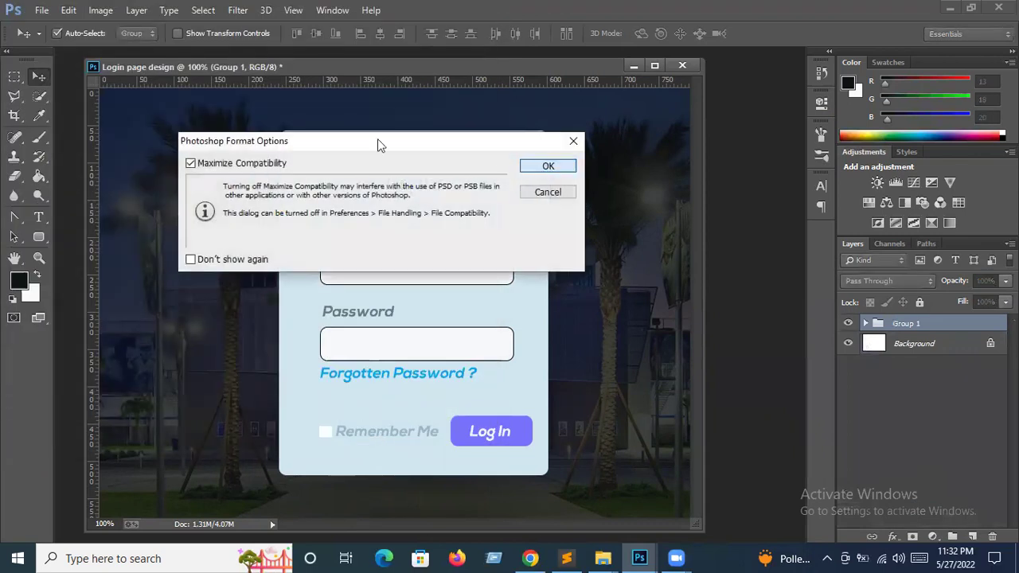
key(Return)
click(41, 10)
click(63, 148)
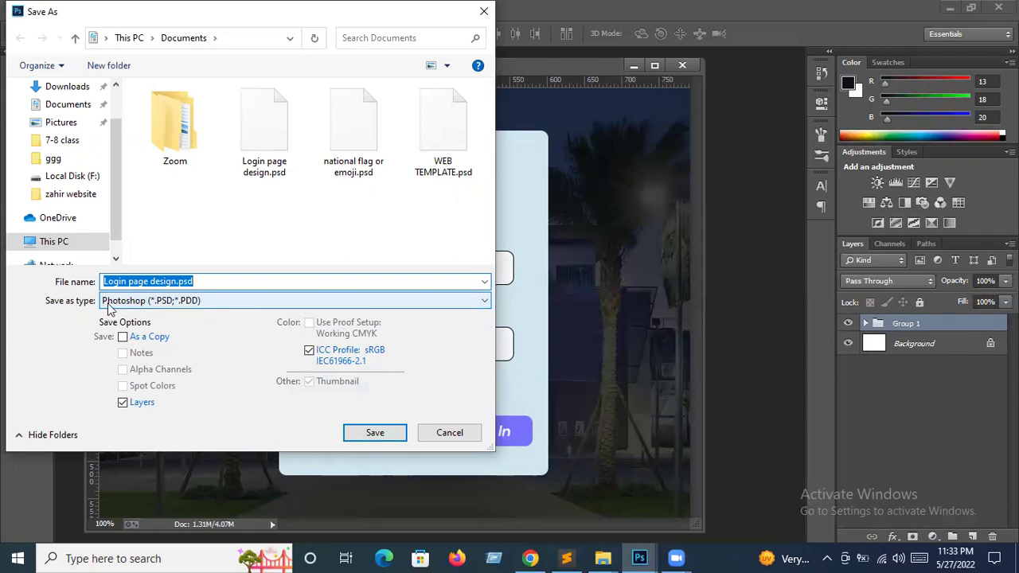
Save Login page design.jpg to Documents as a JPEG at Quality 12 Maximum.
click(182, 302)
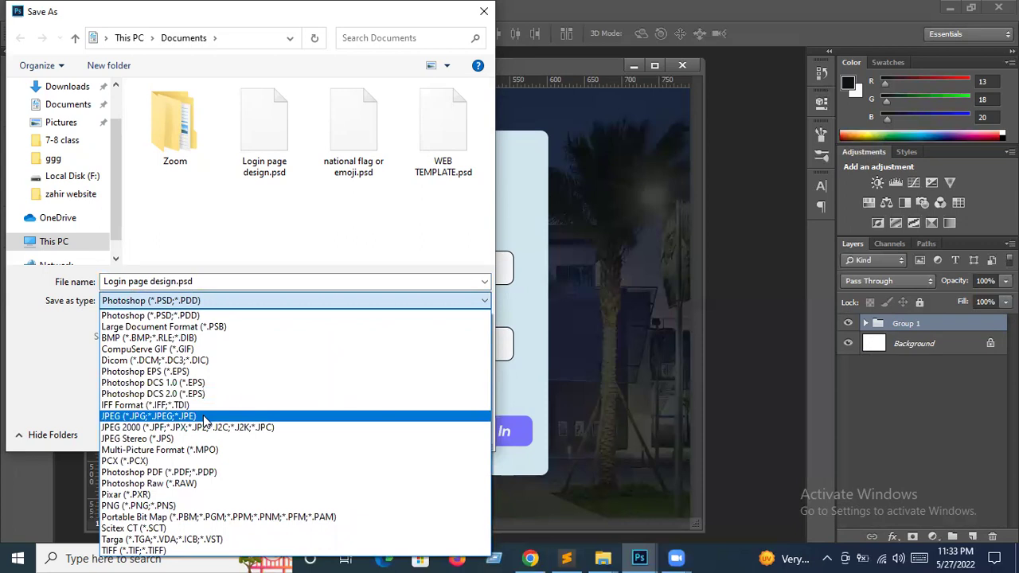
click(205, 416)
click(375, 434)
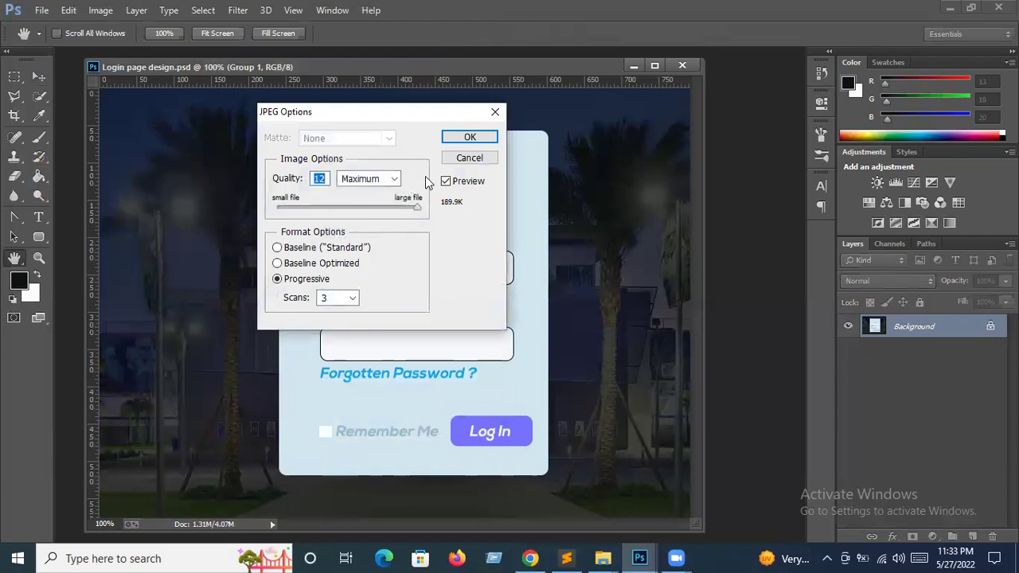
click(462, 137)
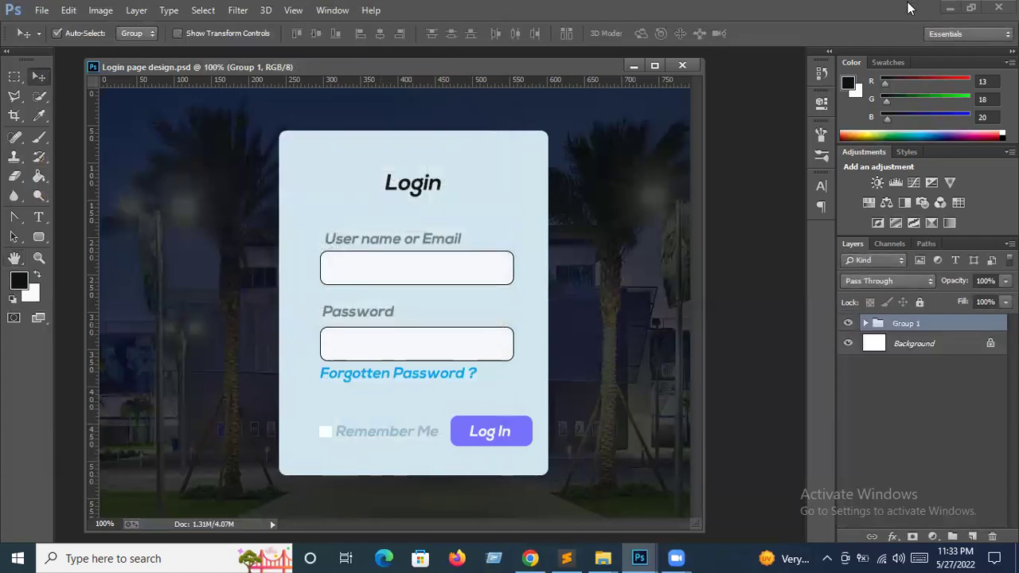
Open Documents in File Explorer and preview Login page design.jpg in Photos, then minimize Photos.
key(super+d)
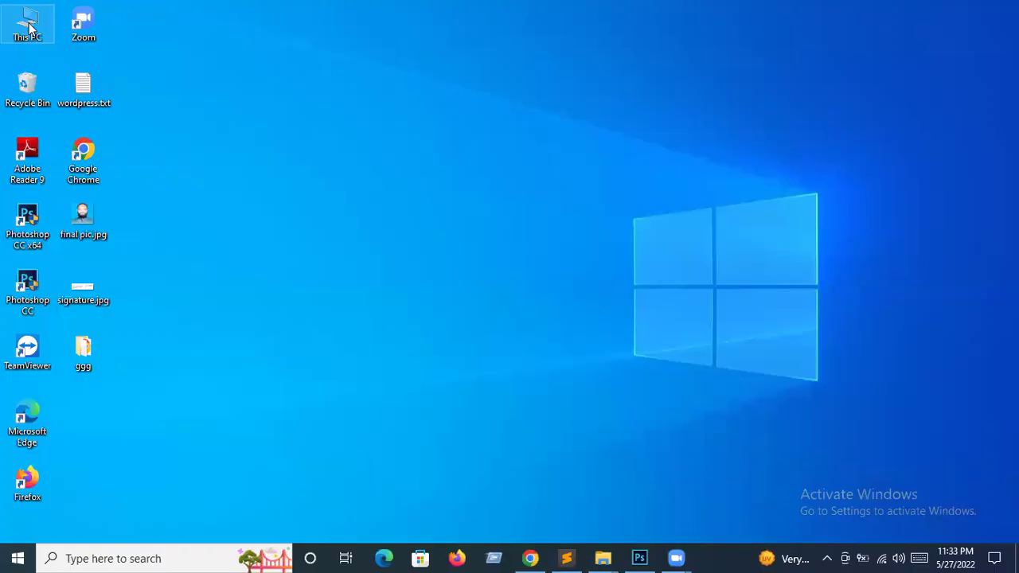
key(super+e)
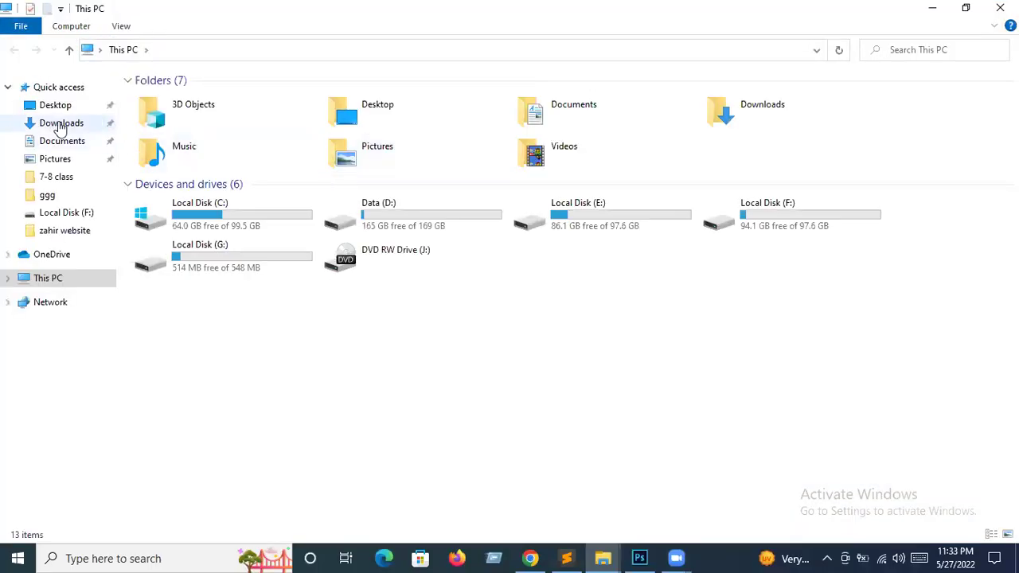
click(62, 122)
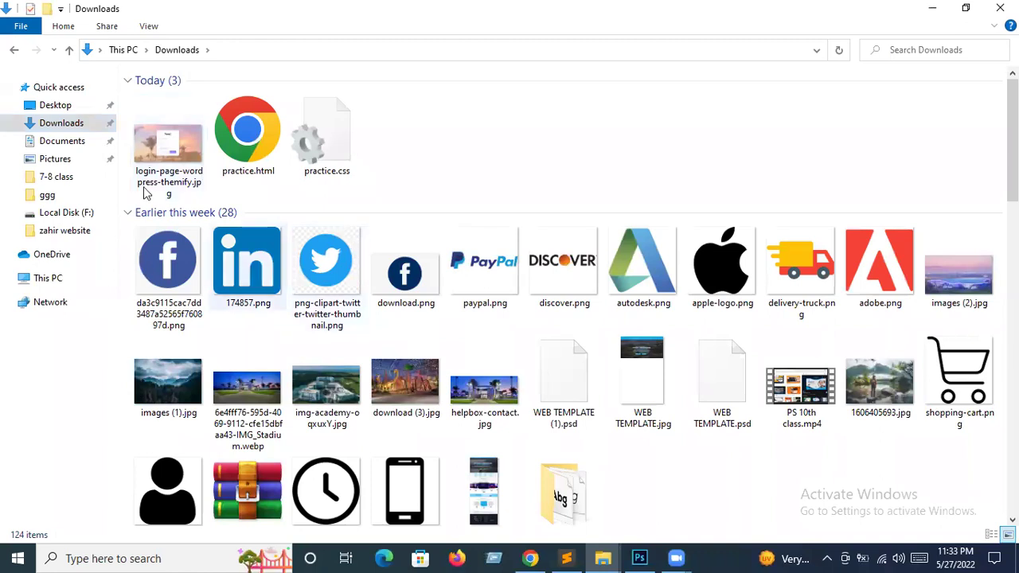
click(59, 140)
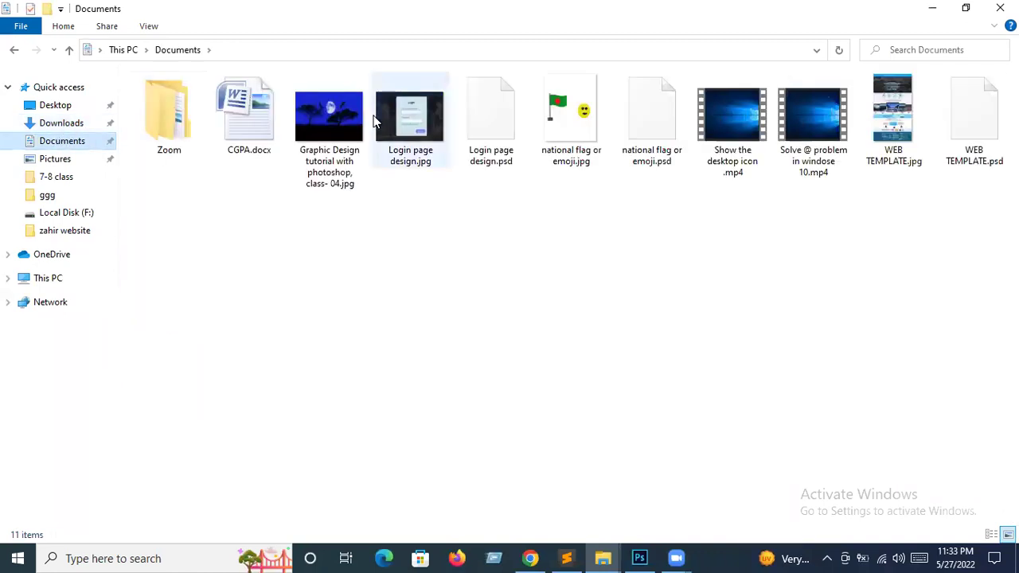
click(410, 130)
double_click(420, 151)
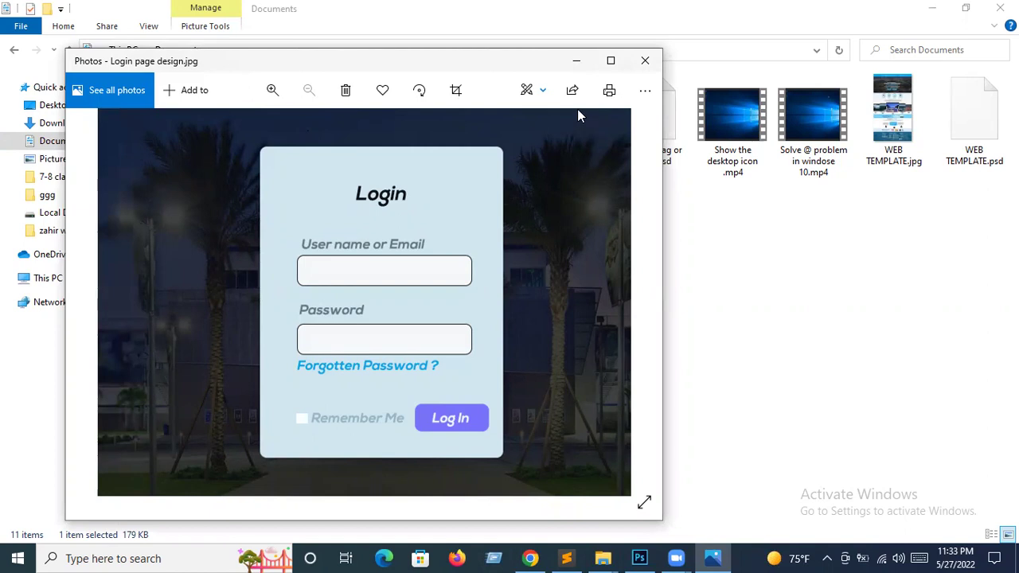
click(576, 63)
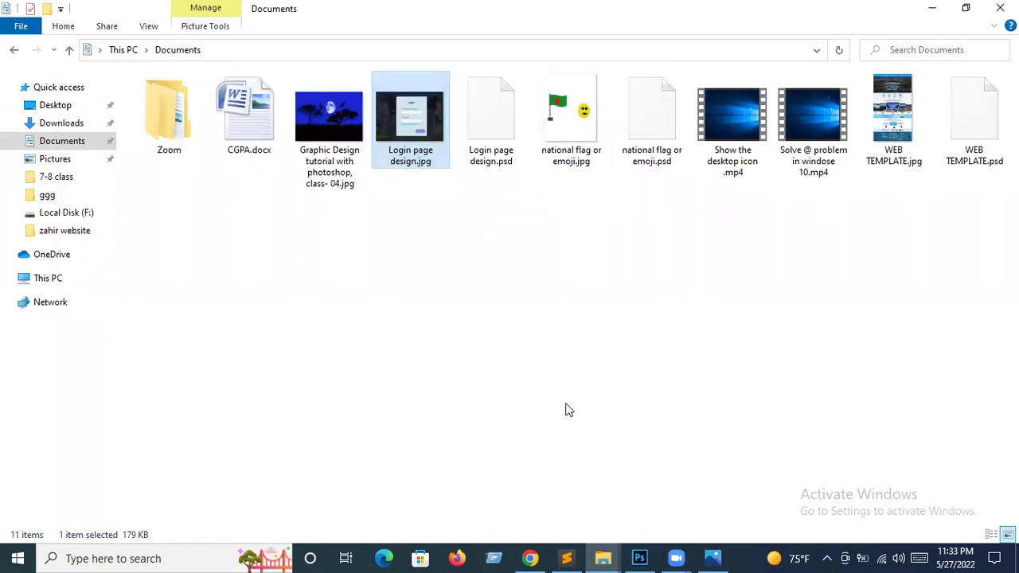